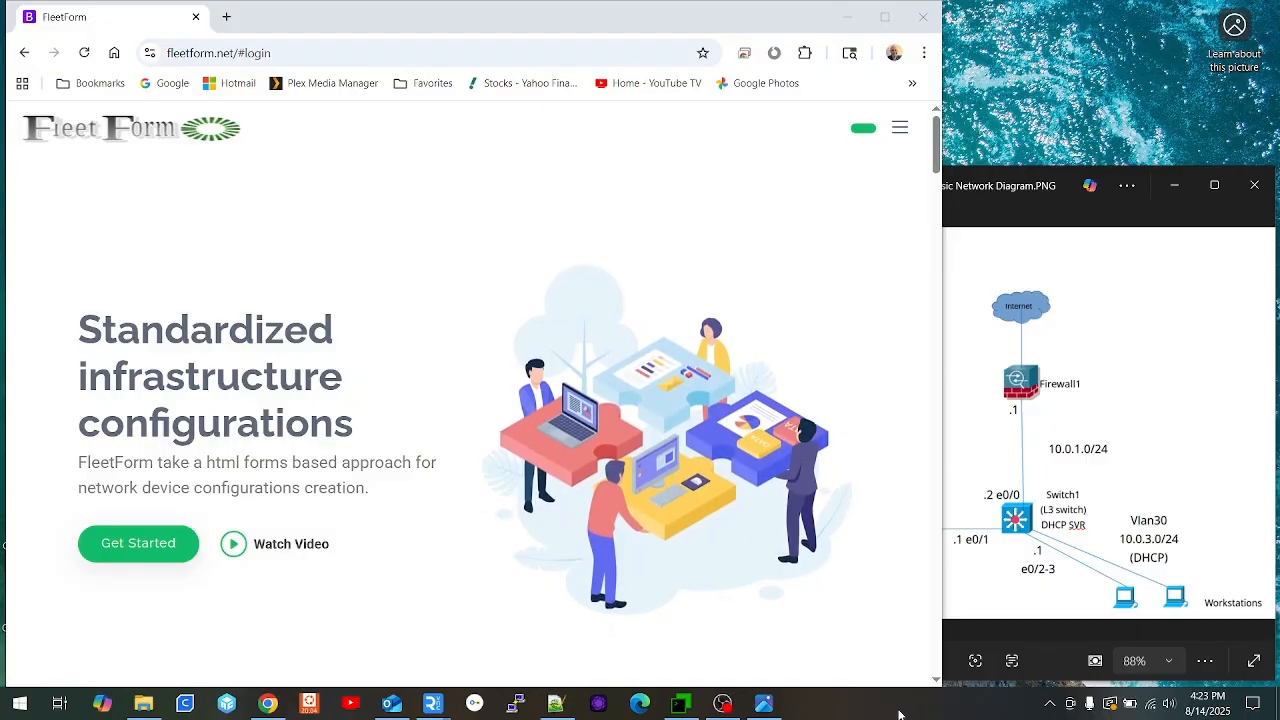
Step: Log into FleetForm with the test account's username and password and scroll to the config sections
{"action": "left_click", "coordinate": [1103, 418]}
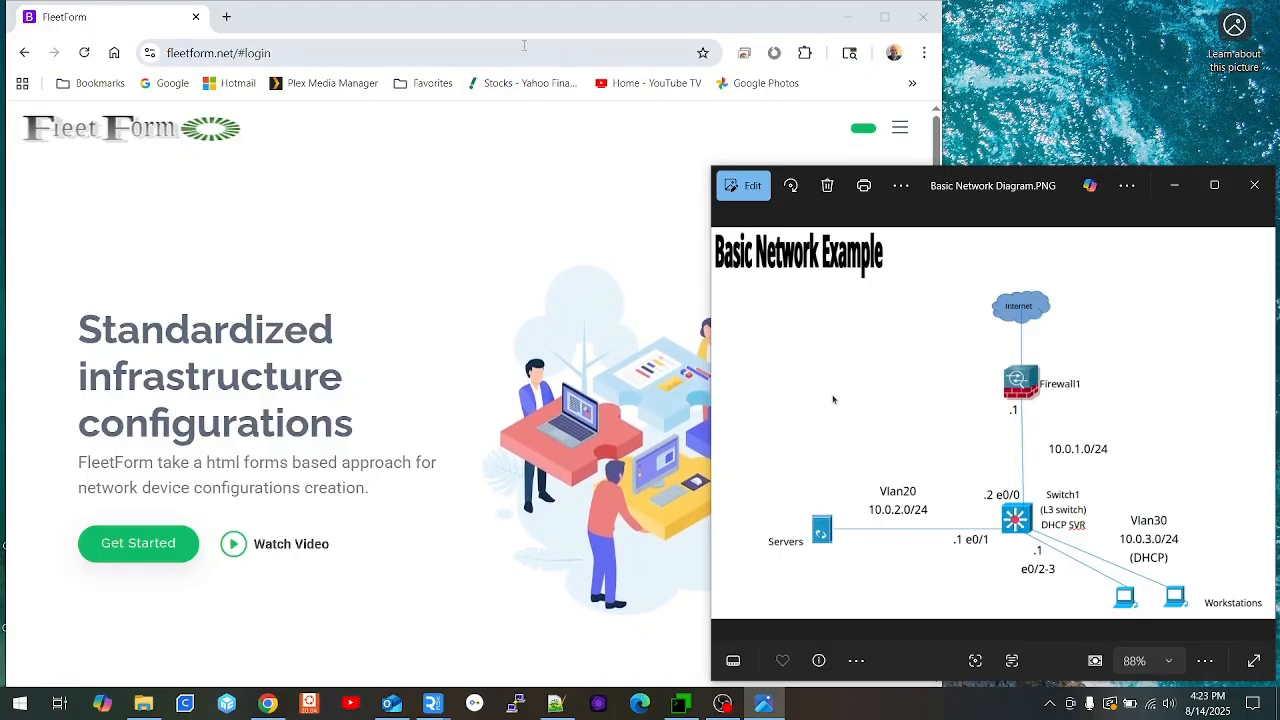
{"action": "left_click", "coordinate": [488, 30]}
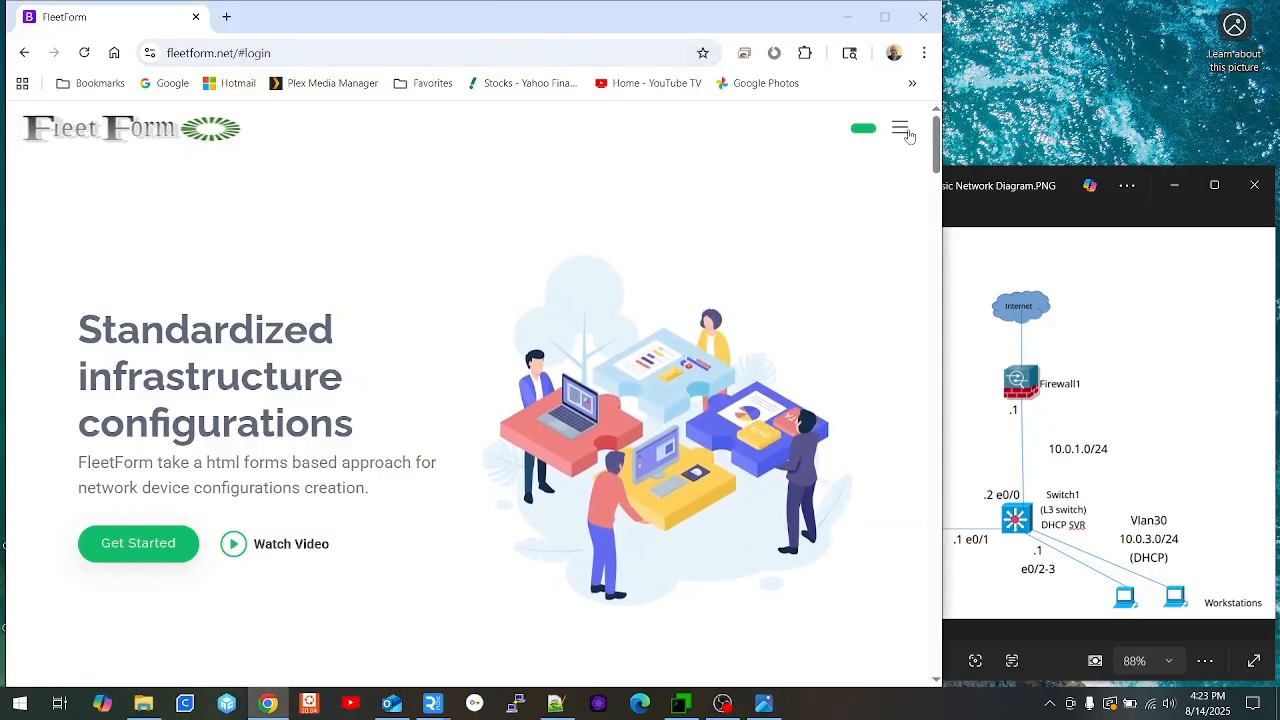
{"action": "left_click", "coordinate": [906, 134]}
{"action": "left_click", "coordinate": [58, 412]}
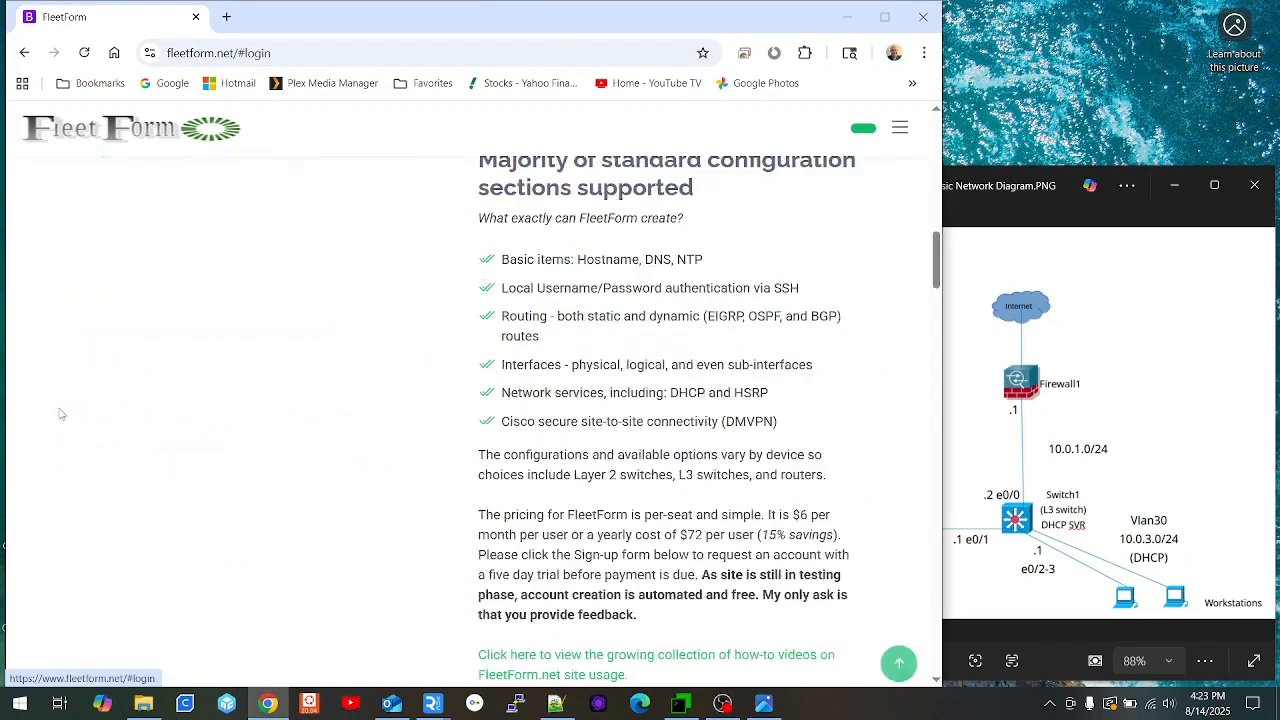
{"action": "left_click", "coordinate": [474, 394]}
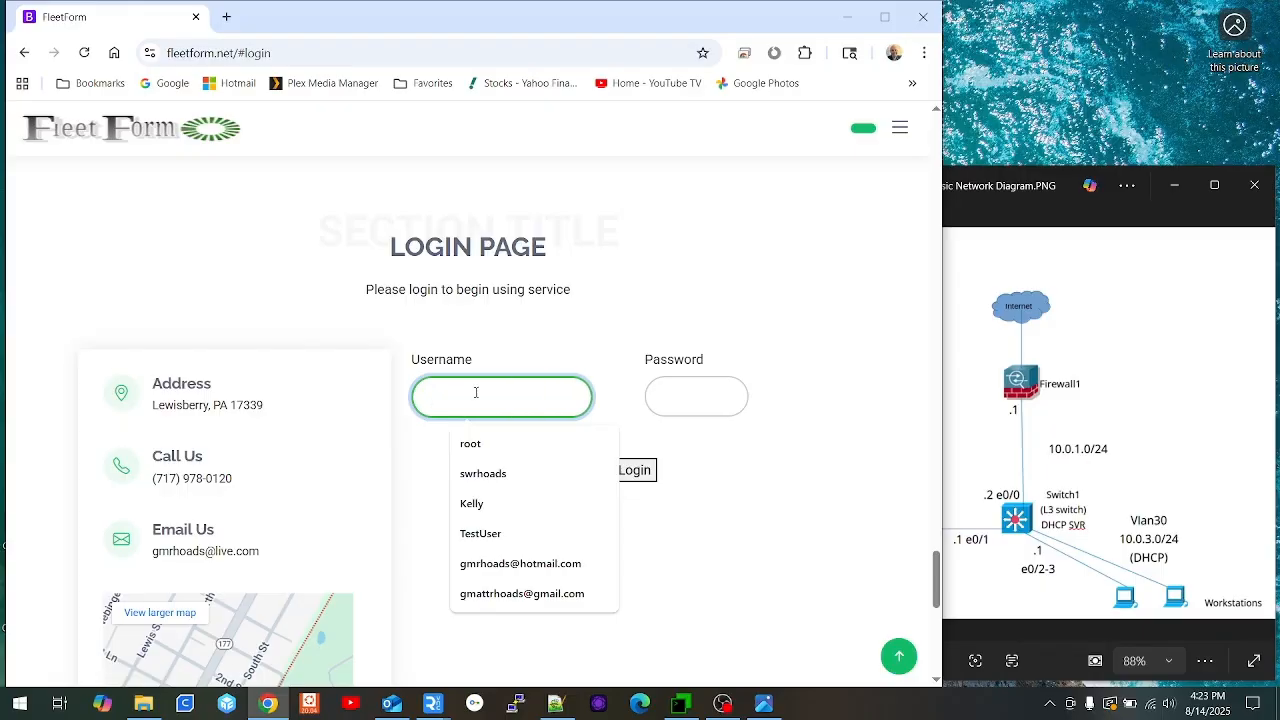
{"action": "type", "text": "TestUser"}
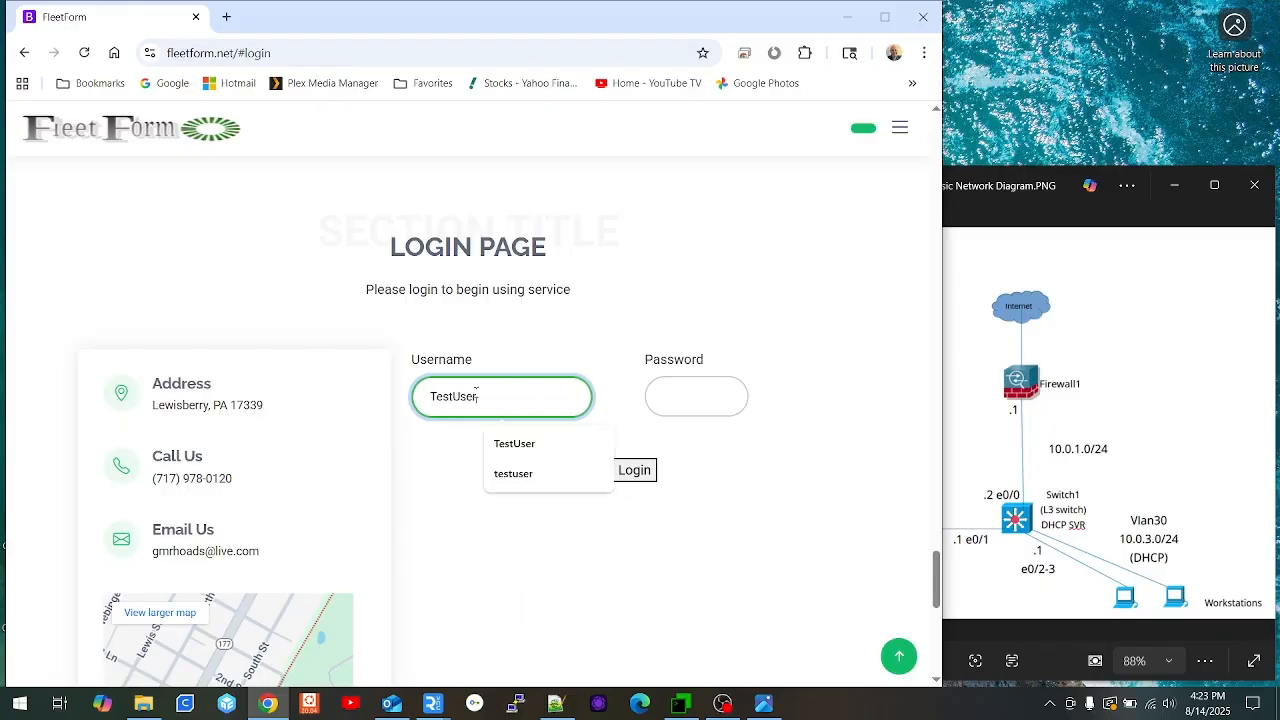
{"action": "key", "text": "Tab"}
{"action": "type", "text": "p"}
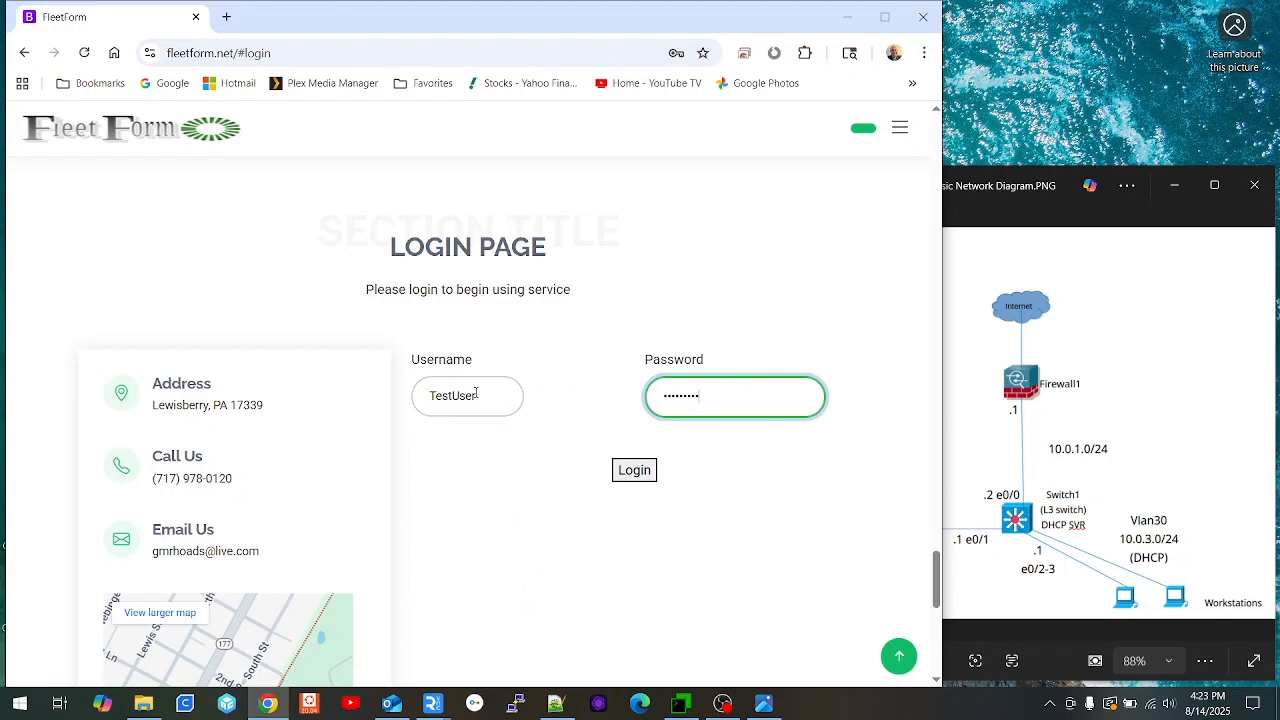
{"action": "key", "text": "Return"}
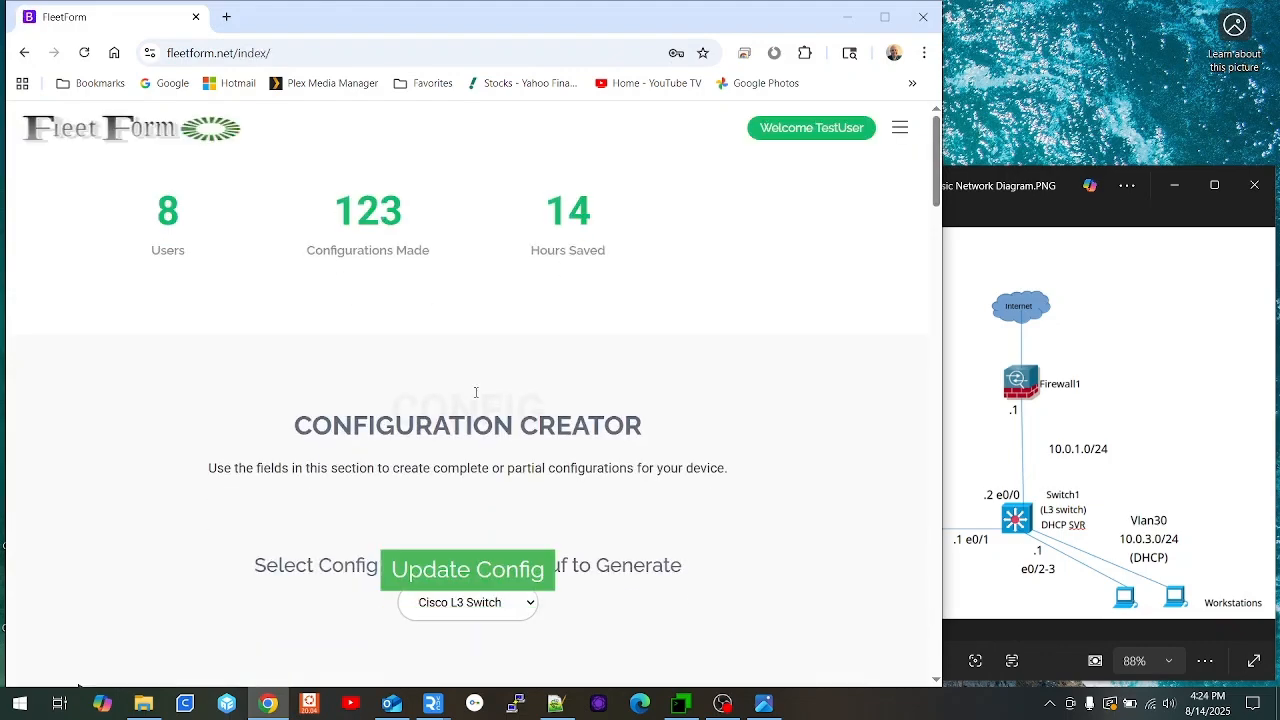
{"action": "scroll", "coordinate": [297, 360], "scroll_direction": "down", "scroll_amount": 3}
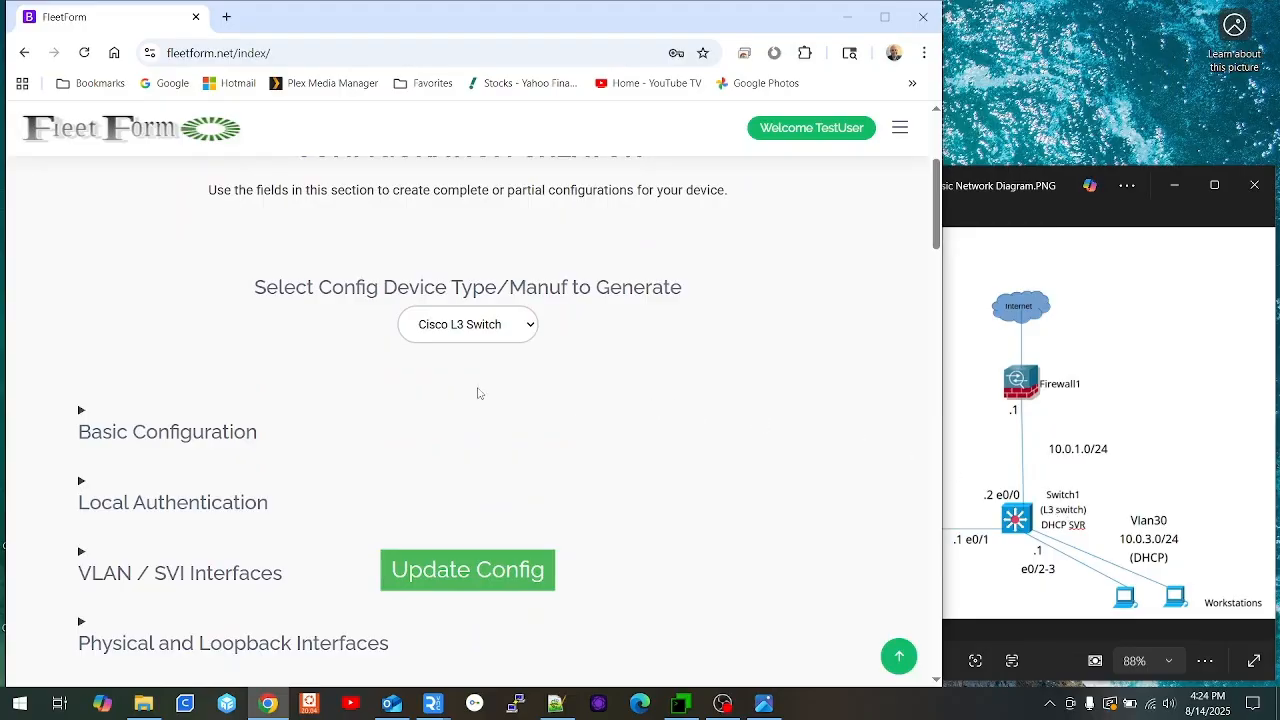
Step: Enter hostname Switch1, DNS 8.8.8.8, domain office.local and NTP server 10.0.1.1
{"action": "left_click", "coordinate": [221, 430]}
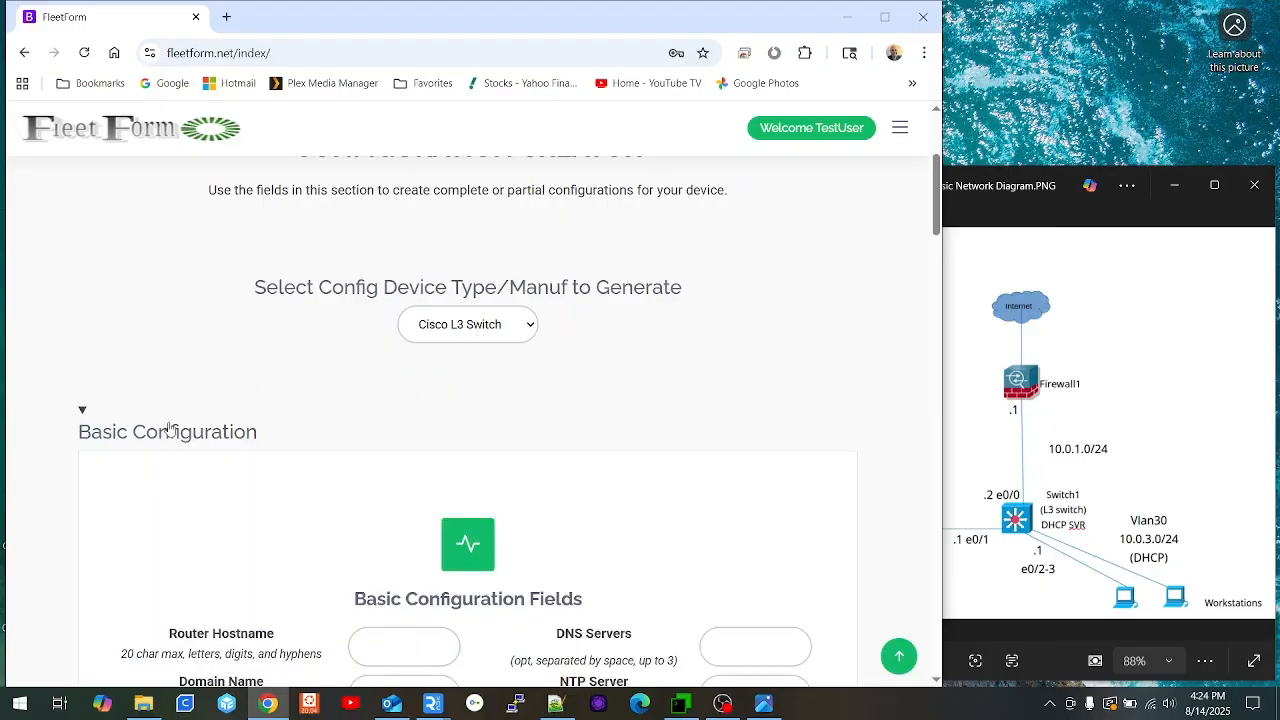
{"action": "scroll", "coordinate": [363, 381], "scroll_direction": "down", "scroll_amount": 3}
{"action": "left_click", "coordinate": [398, 310]}
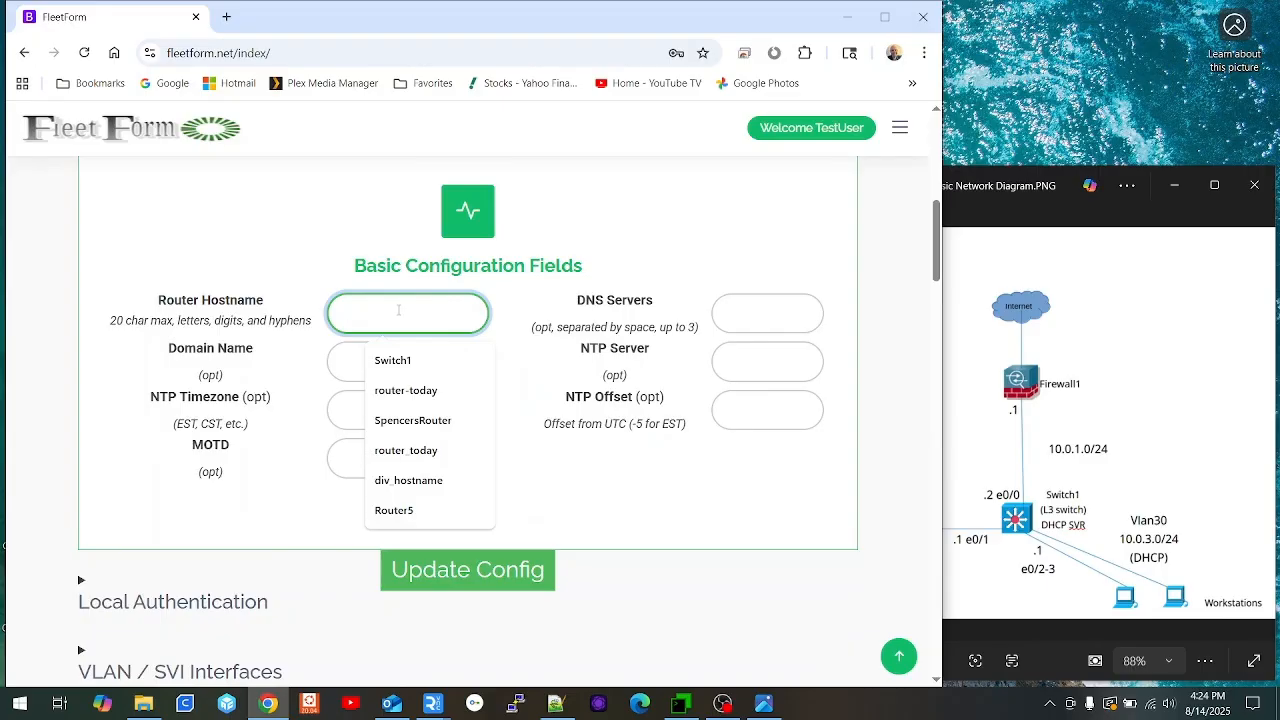
{"action": "type", "text": "Switch1"}
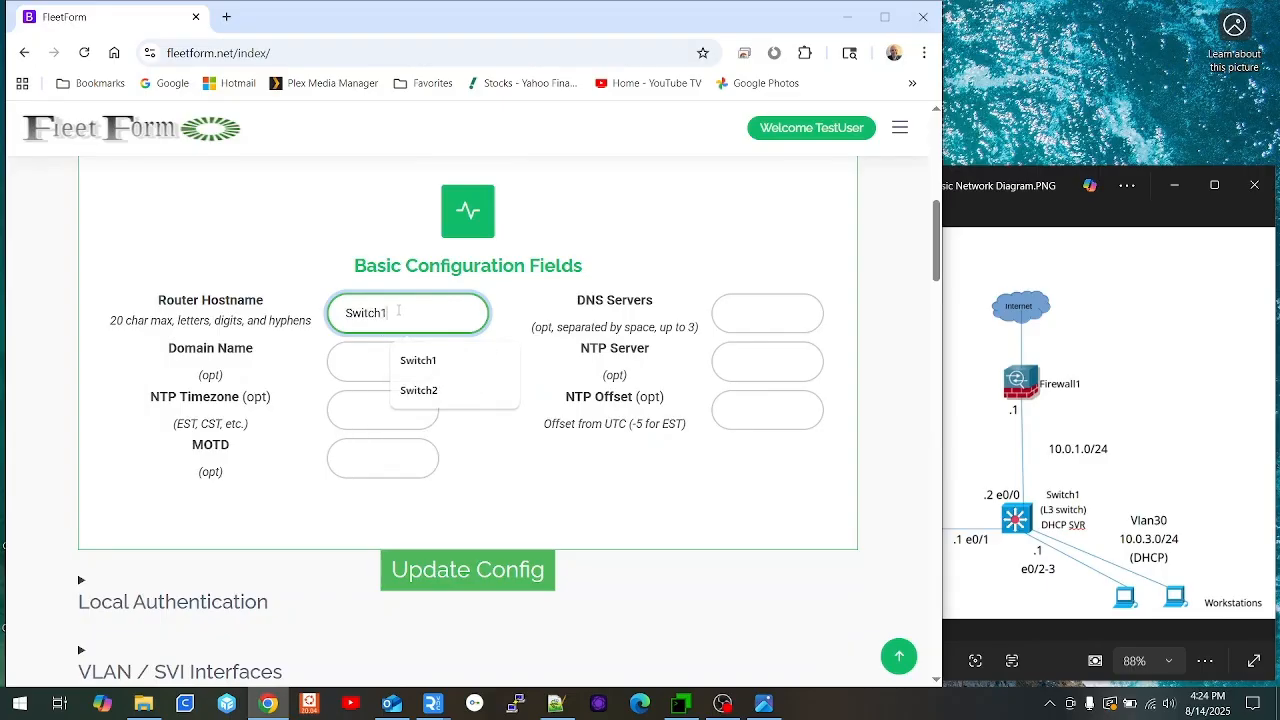
{"action": "key", "text": "Tab"}
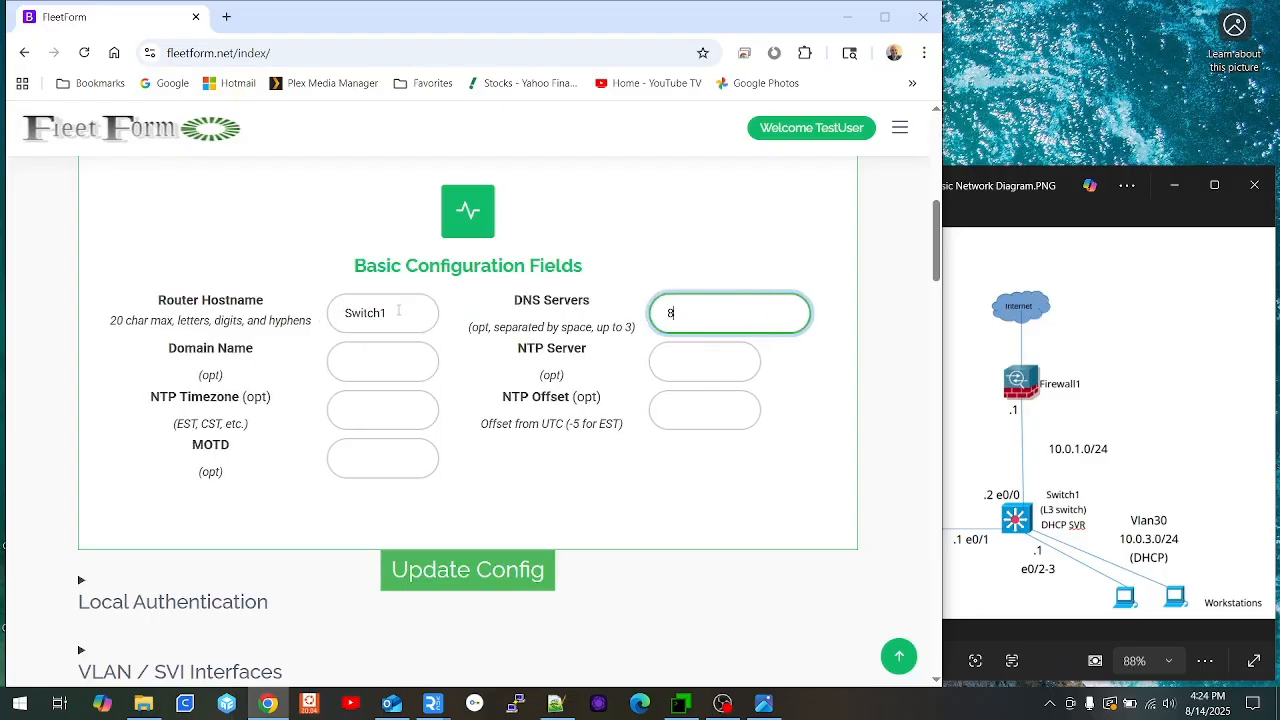
{"action": "type", "text": "8.8.8.8"}
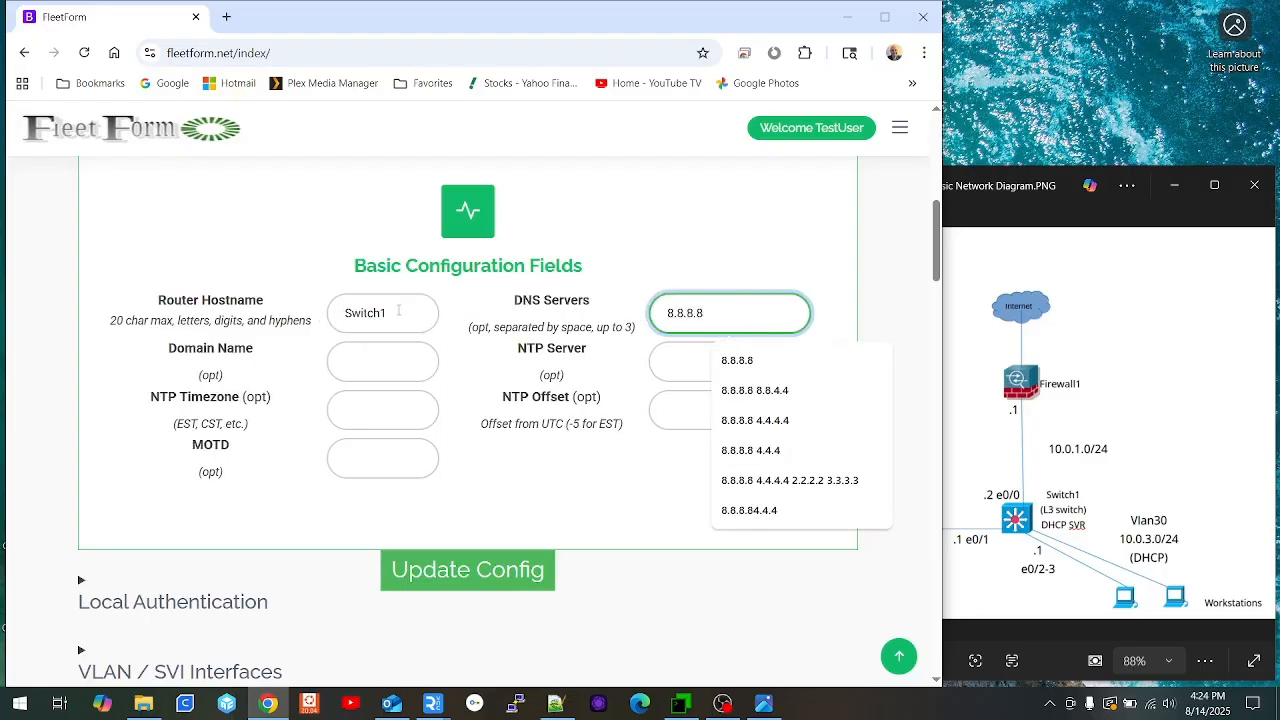
{"action": "key", "text": "Tab"}
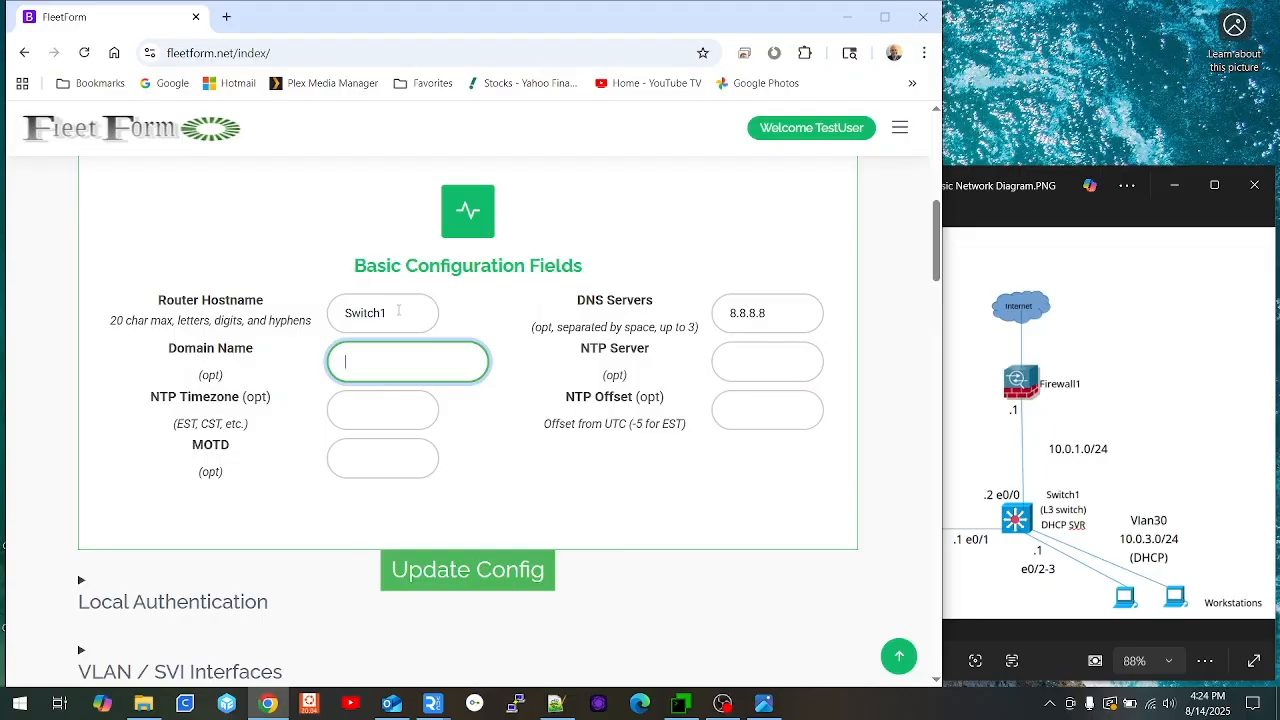
{"action": "type", "text": "offi"}
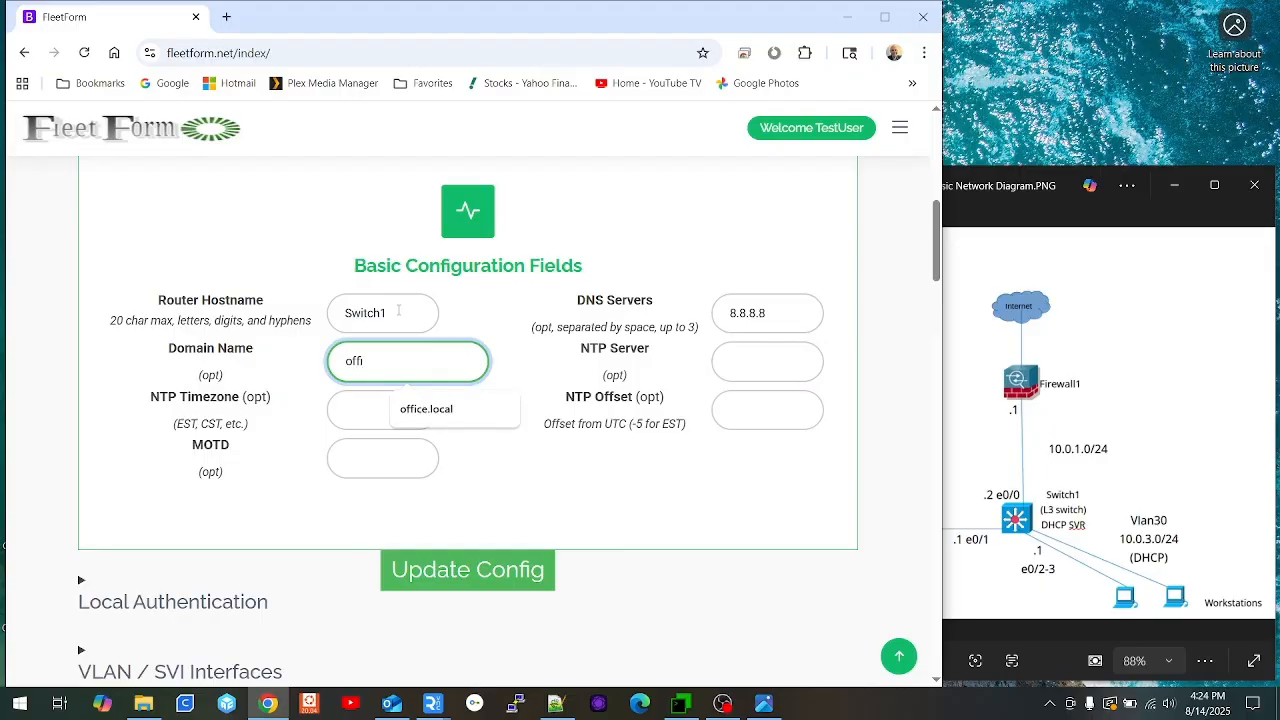
{"action": "key", "text": "Down"}
{"action": "key", "text": "Tab"}
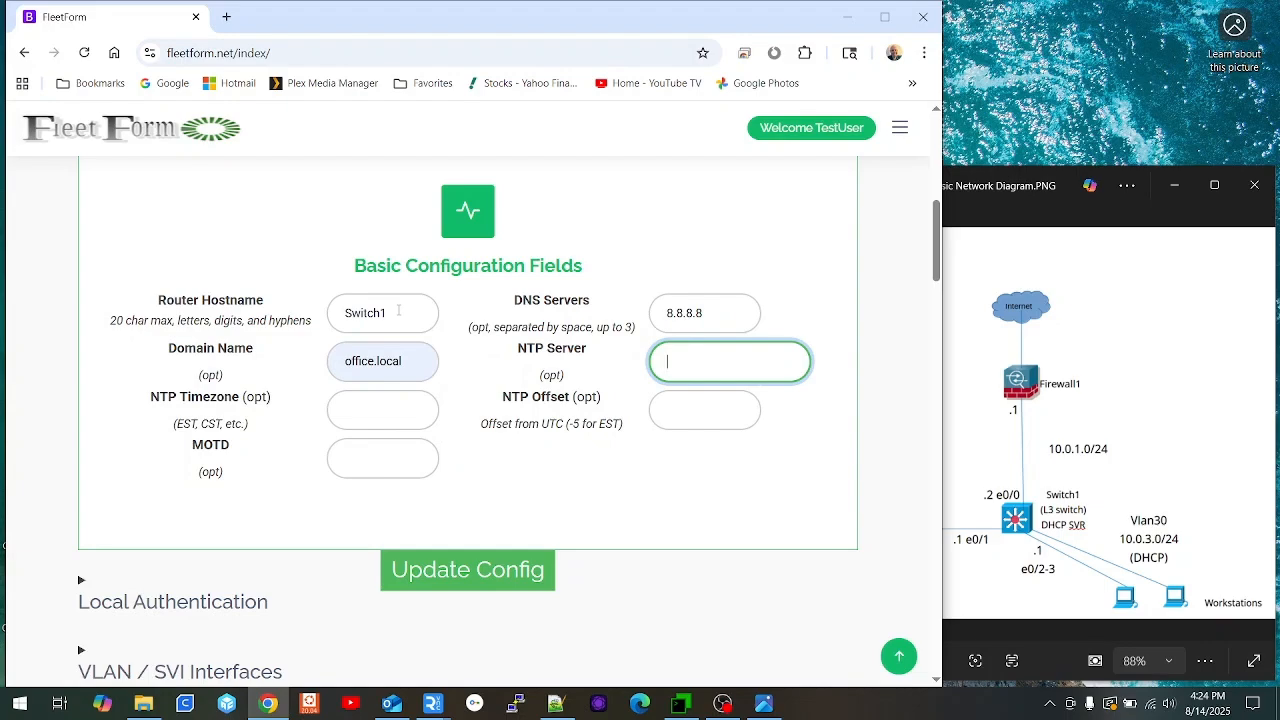
{"action": "type", "text": "10."}
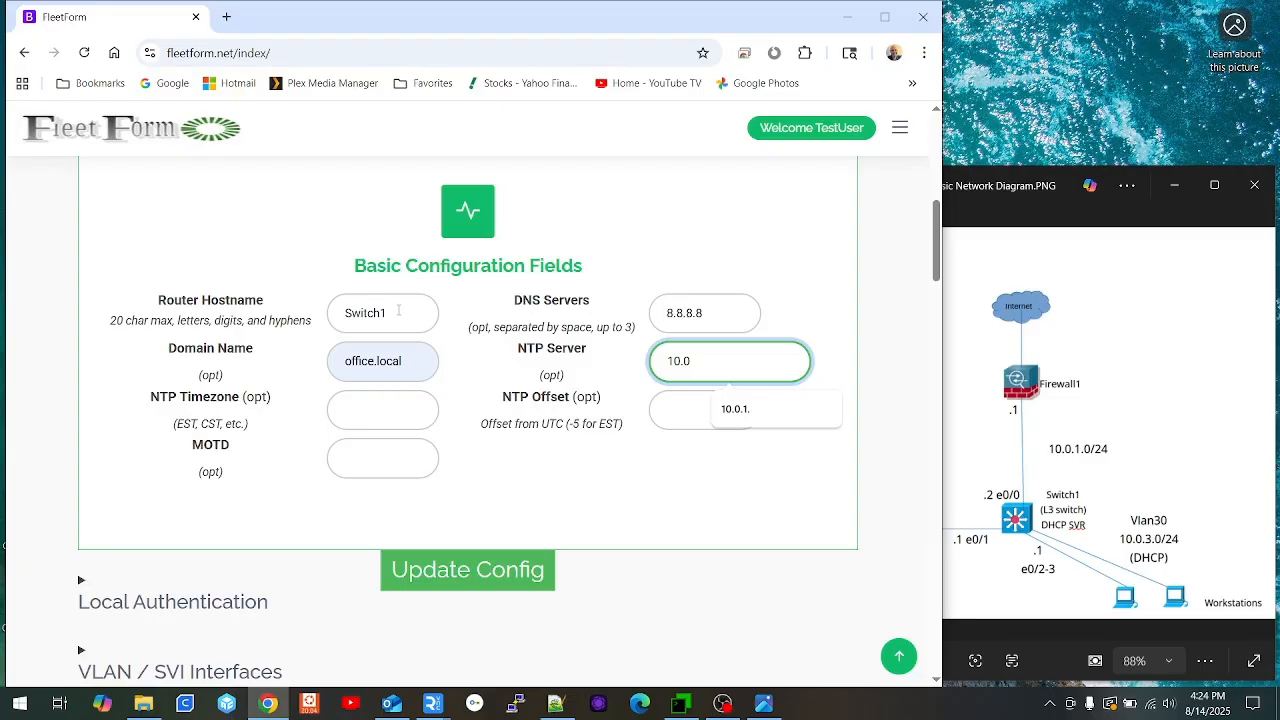
{"action": "type", "text": "0.1.1"}
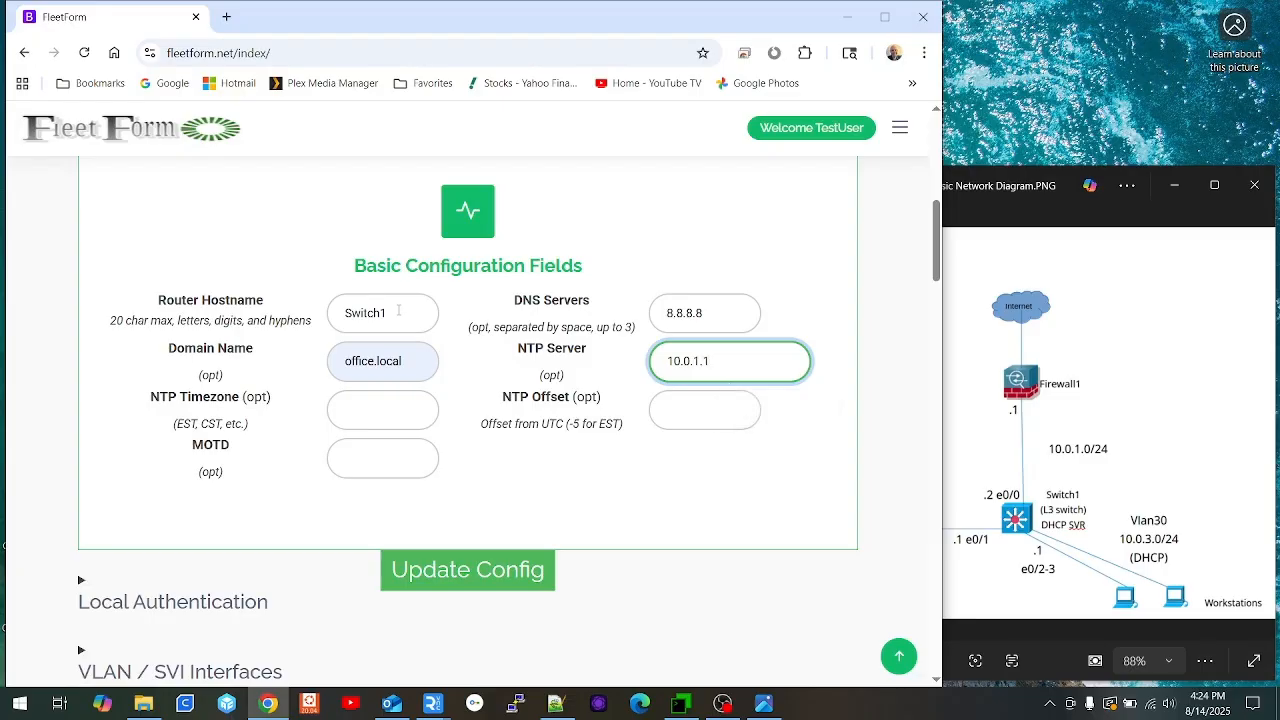
Step: Set NTP timezone EST with offset -5 and the banner 'Welcome to Switch1', then update the config
{"action": "key", "text": "Tab"}
{"action": "type", "text": "EST"}
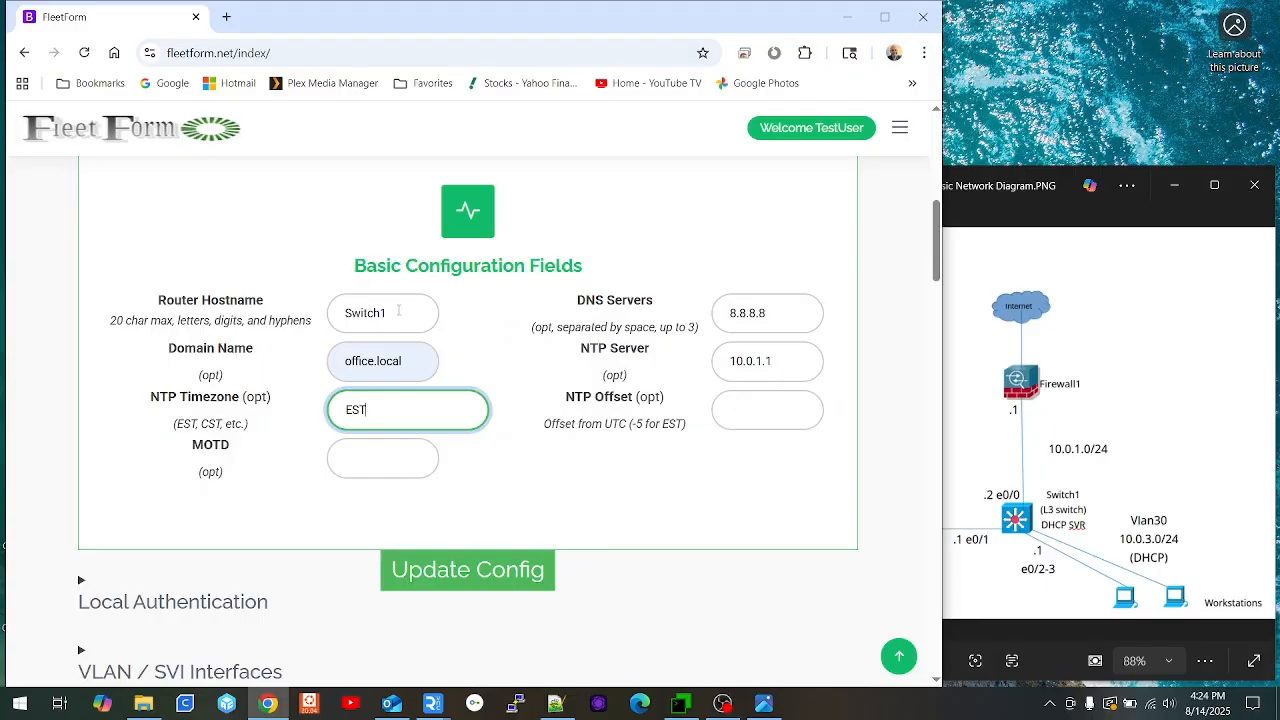
{"action": "key", "text": "Tab"}
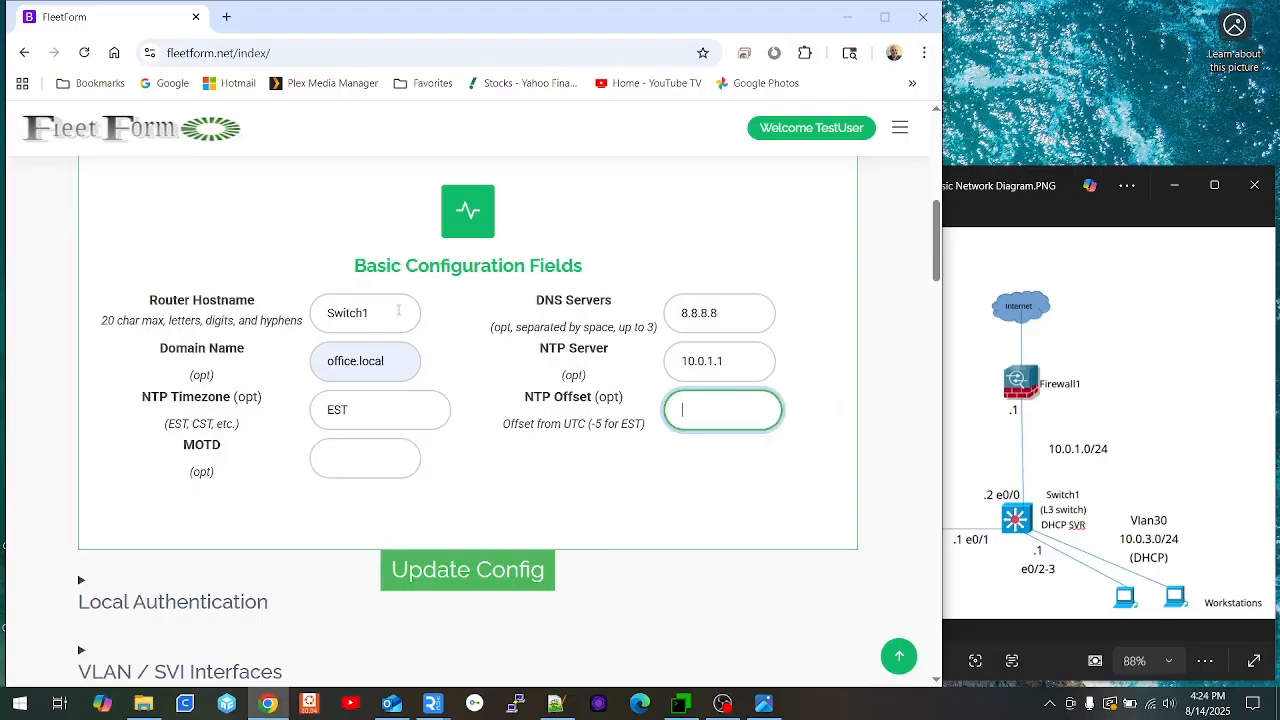
{"action": "type", "text": "-5"}
{"action": "key", "text": "Tab"}
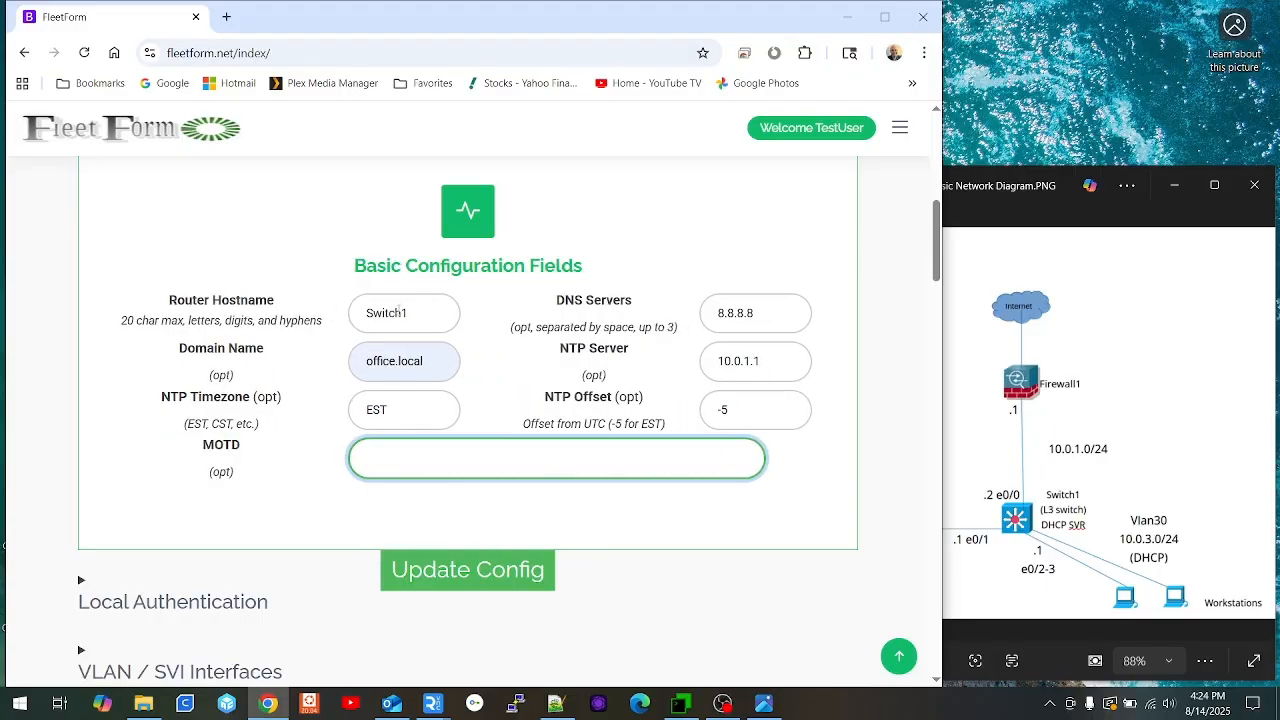
{"action": "type", "text": "Welcome to Switch1"}
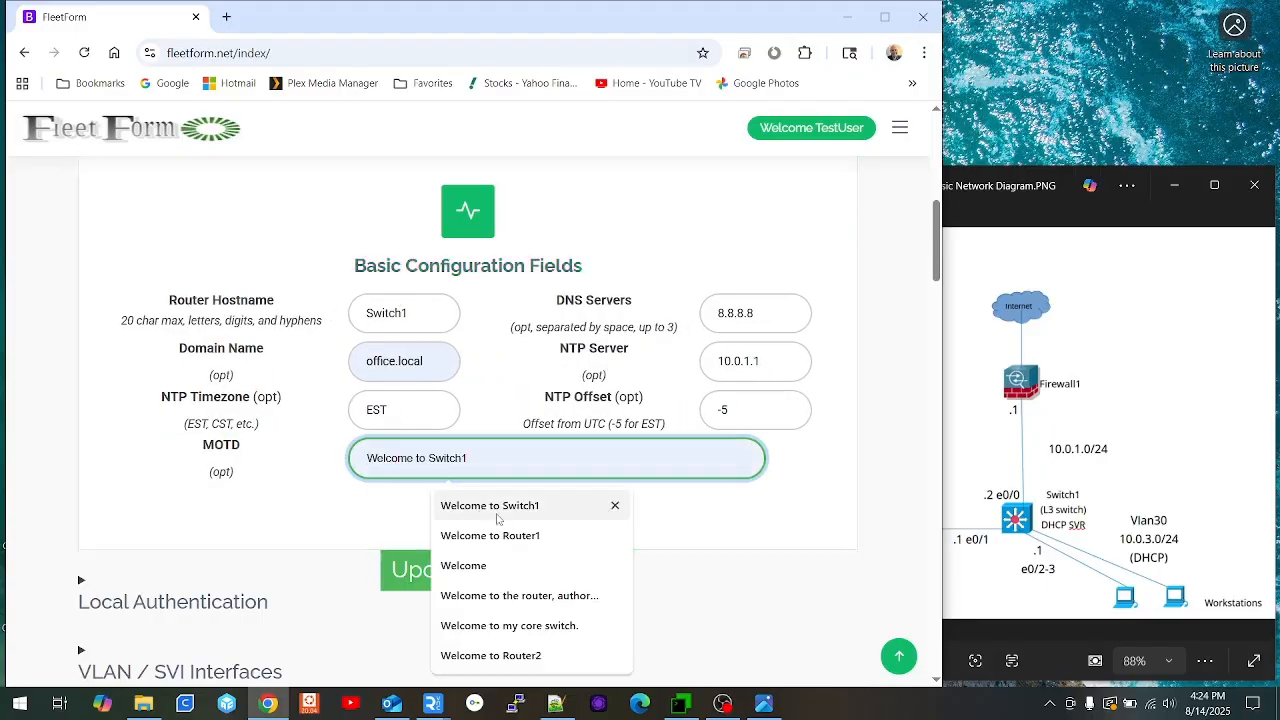
{"action": "left_click", "coordinate": [485, 507]}
{"action": "left_click", "coordinate": [394, 568]}
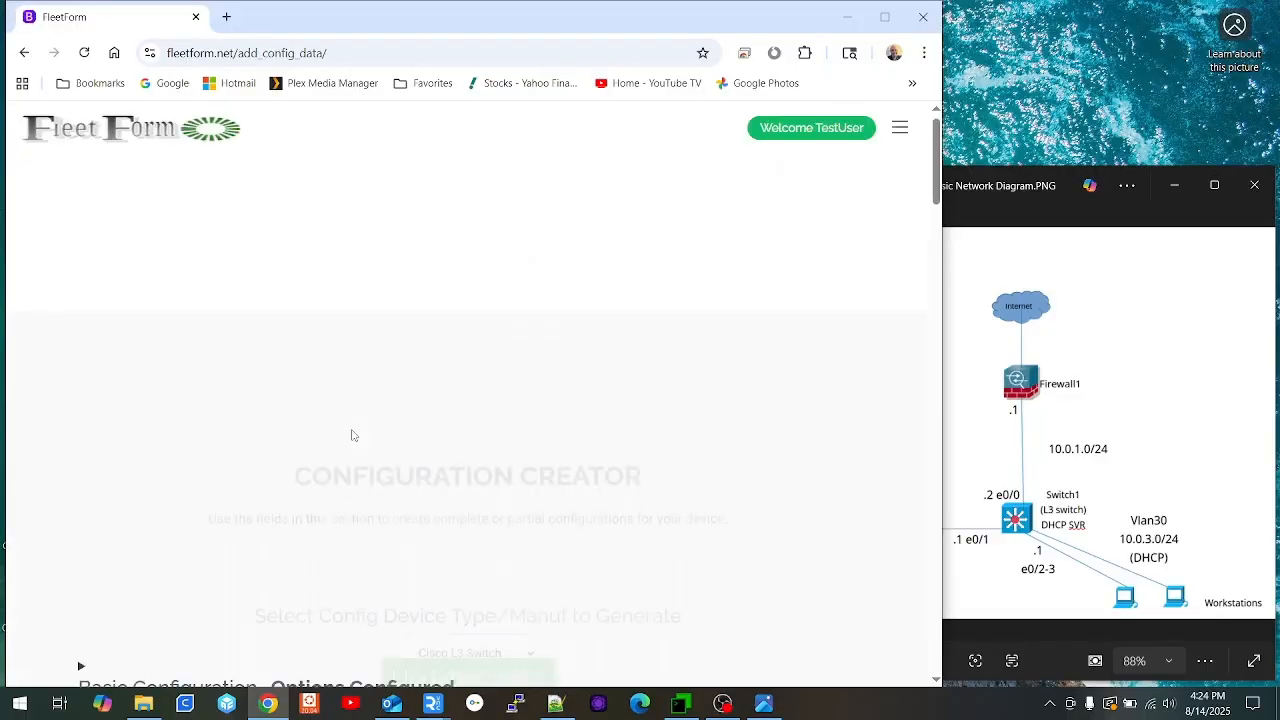
Step: Enter a first local router username and its password under Local Authentication and update the config
{"action": "scroll", "coordinate": [352, 438], "scroll_direction": "down", "scroll_amount": 4}
{"action": "left_click", "coordinate": [196, 424]}
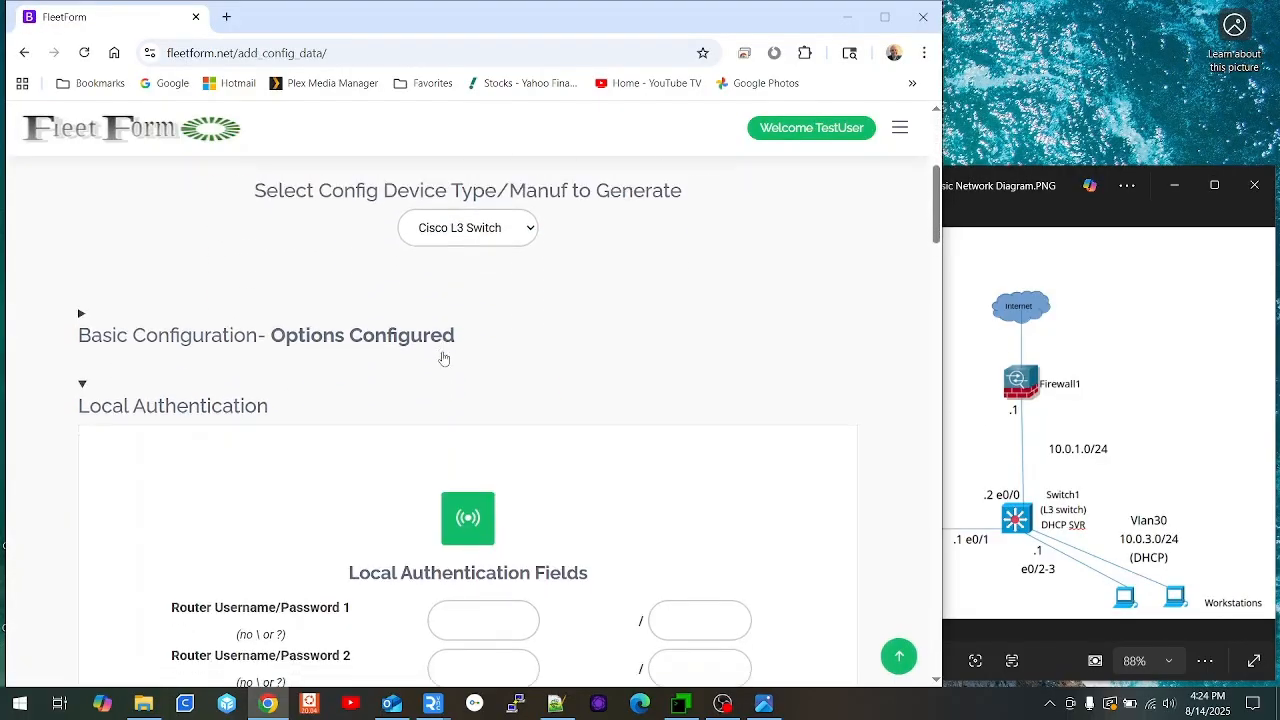
{"action": "scroll", "coordinate": [508, 330], "scroll_direction": "down", "scroll_amount": 3}
{"action": "left_click", "coordinate": [497, 328]}
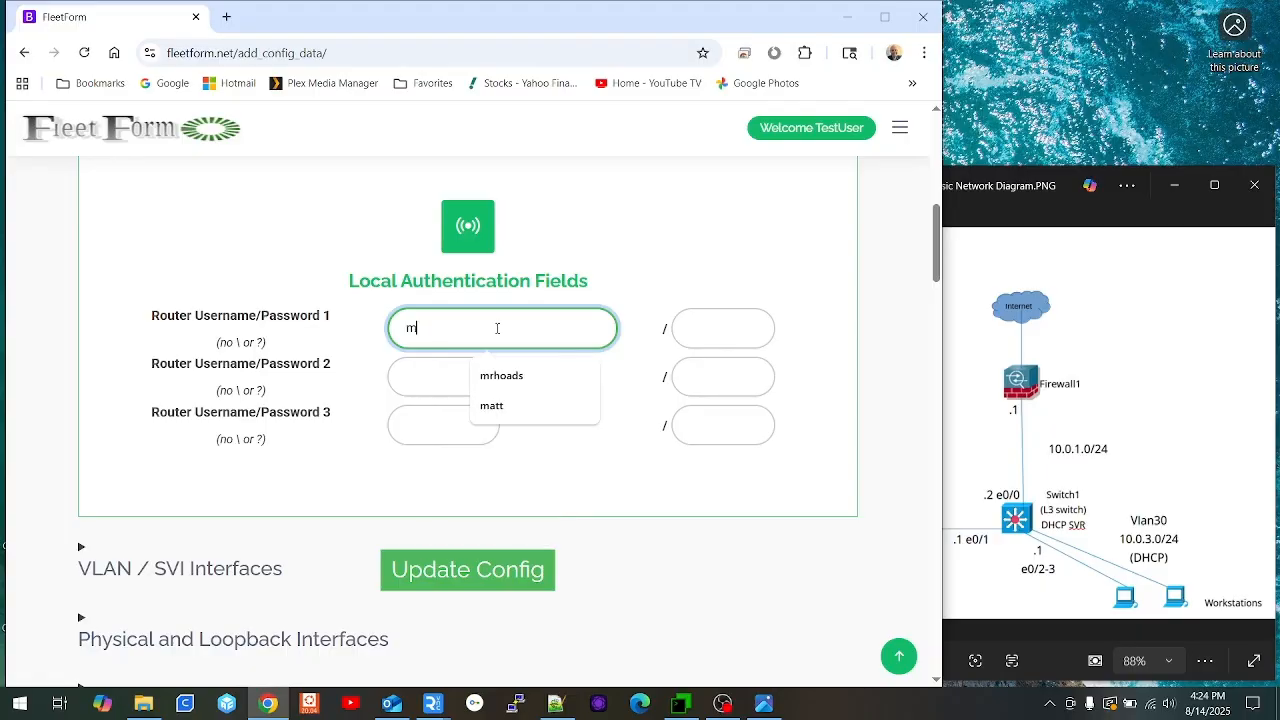
{"action": "key", "text": "Tab"}
{"action": "type", "text": "•••"}
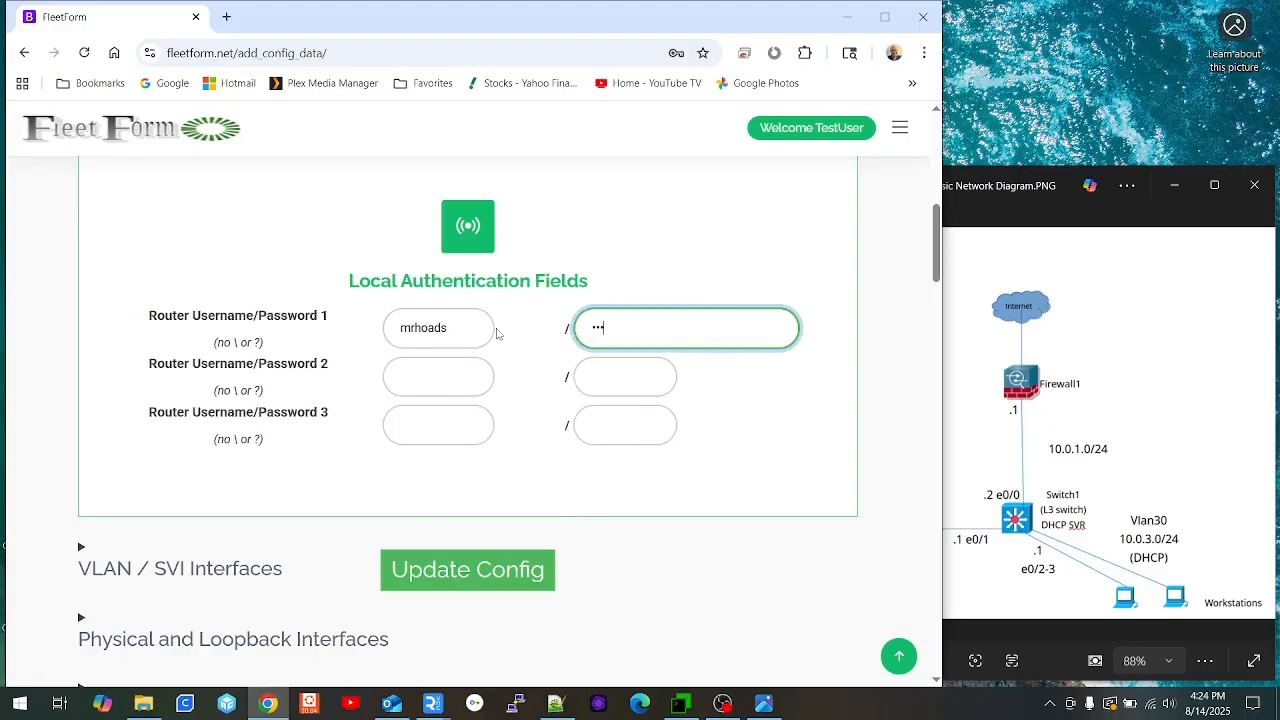
{"action": "left_click", "coordinate": [467, 569]}
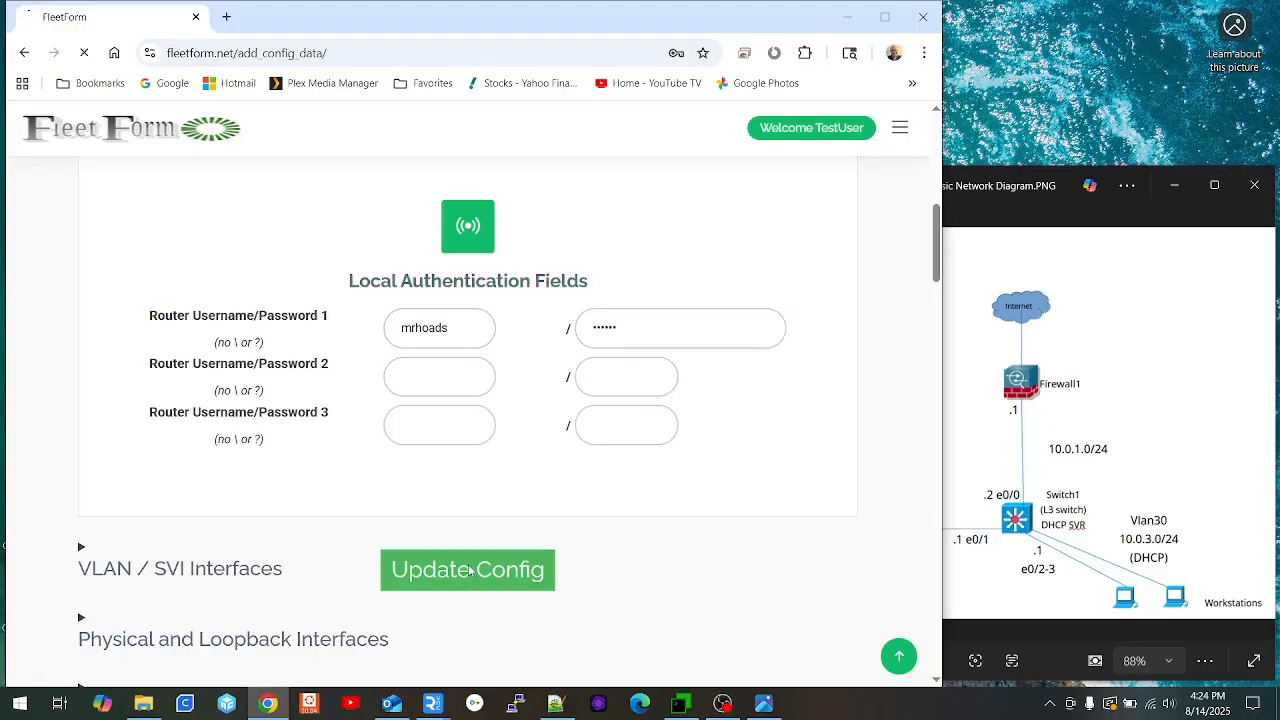
{"action": "scroll", "coordinate": [496, 576], "scroll_direction": "down", "scroll_amount": 5}
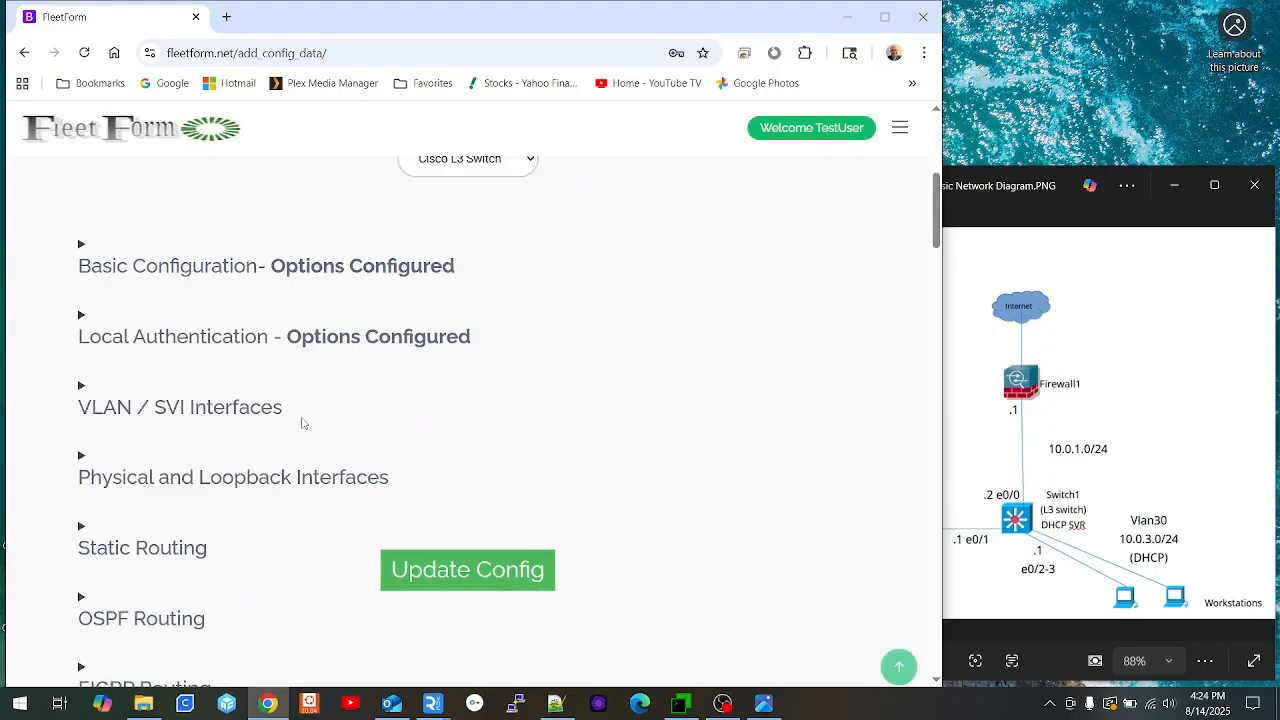
Step: Expand the VLAN / SVI Interfaces section and check the network diagram
{"action": "left_click", "coordinate": [228, 343]}
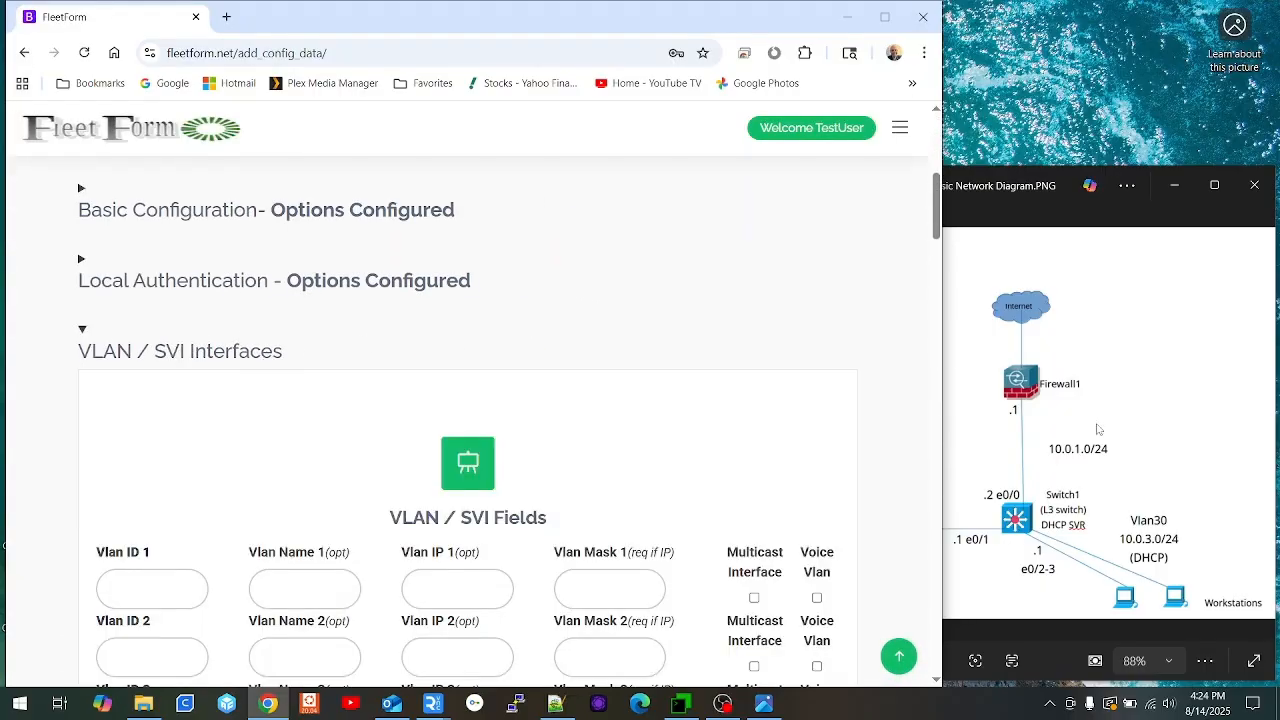
{"action": "left_click", "coordinate": [1150, 370]}
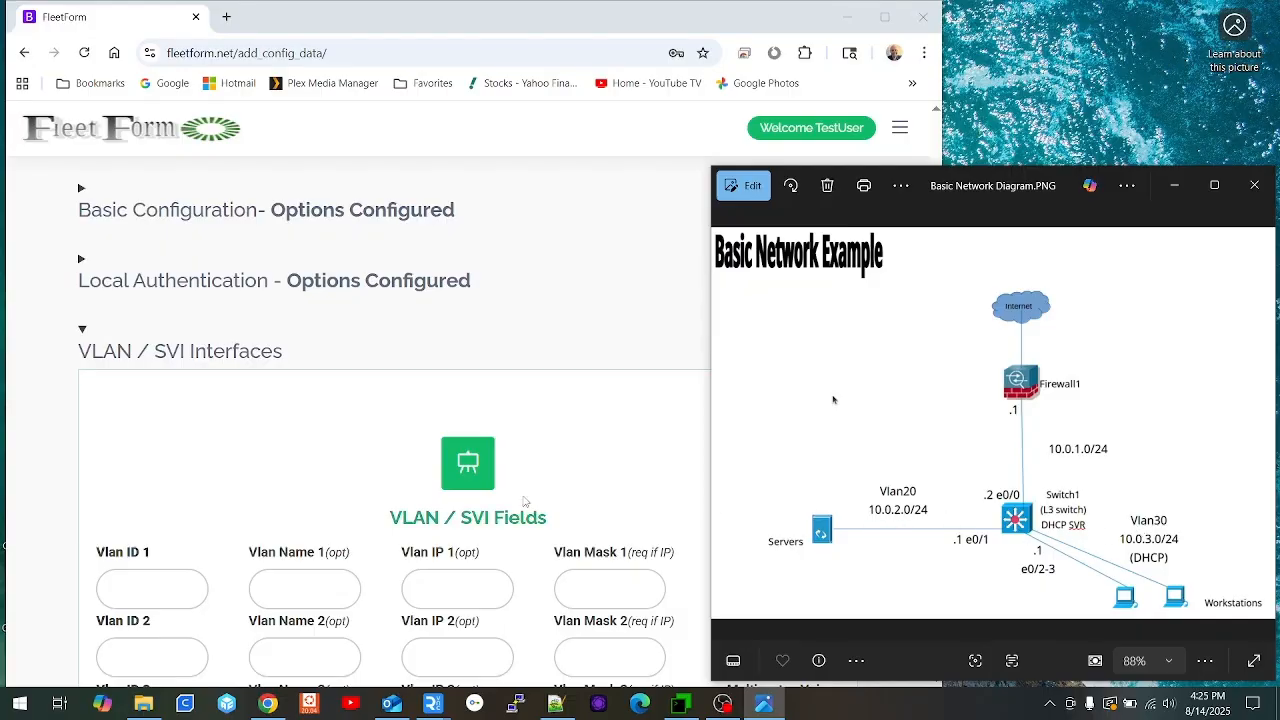
{"action": "scroll", "coordinate": [520, 510], "scroll_direction": "down", "scroll_amount": 1}
{"action": "scroll", "coordinate": [520, 497], "scroll_direction": "down", "scroll_amount": 2}
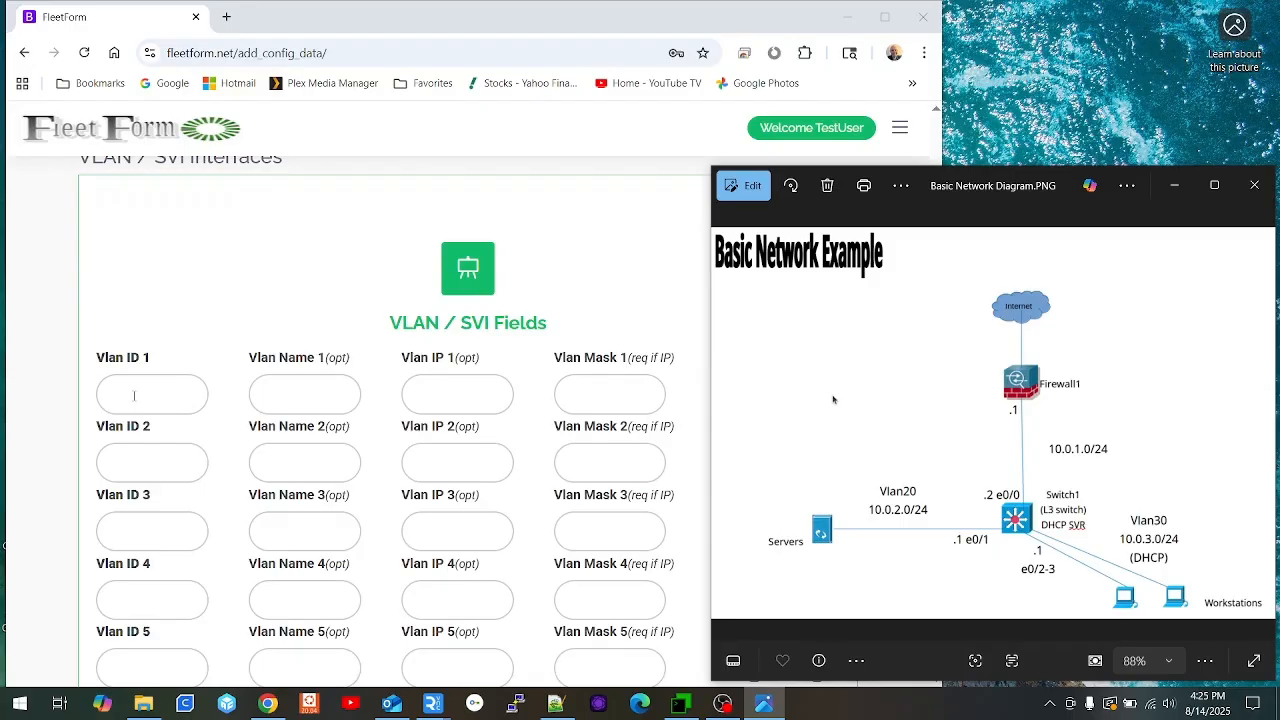
Step: Enter VLAN 20 named '==> Servers <==' at 10.0.2.1 with mask 255.255.255.0
{"action": "left_click", "coordinate": [134, 396]}
{"action": "type", "text": "20"}
{"action": "key", "text": "Tab"}
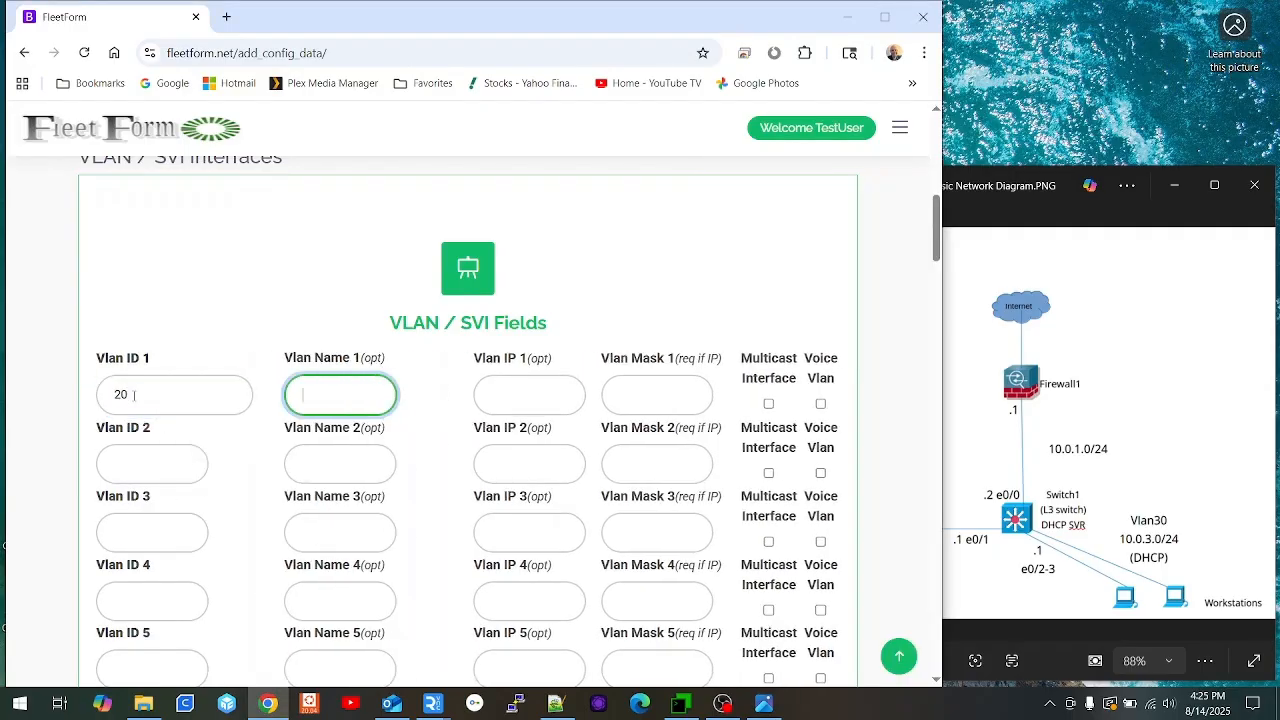
{"action": "type", "text": "=="}
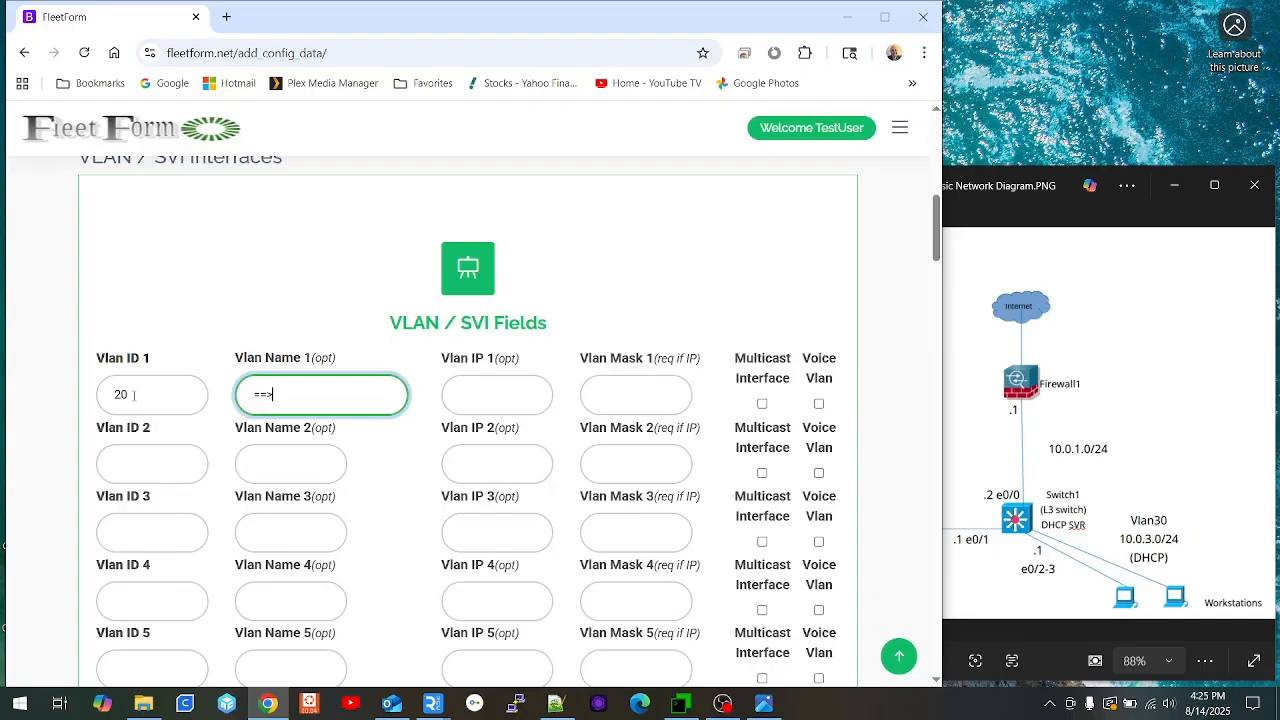
{"action": "type", "text": "> Servers <=="}
{"action": "key", "text": "Tab"}
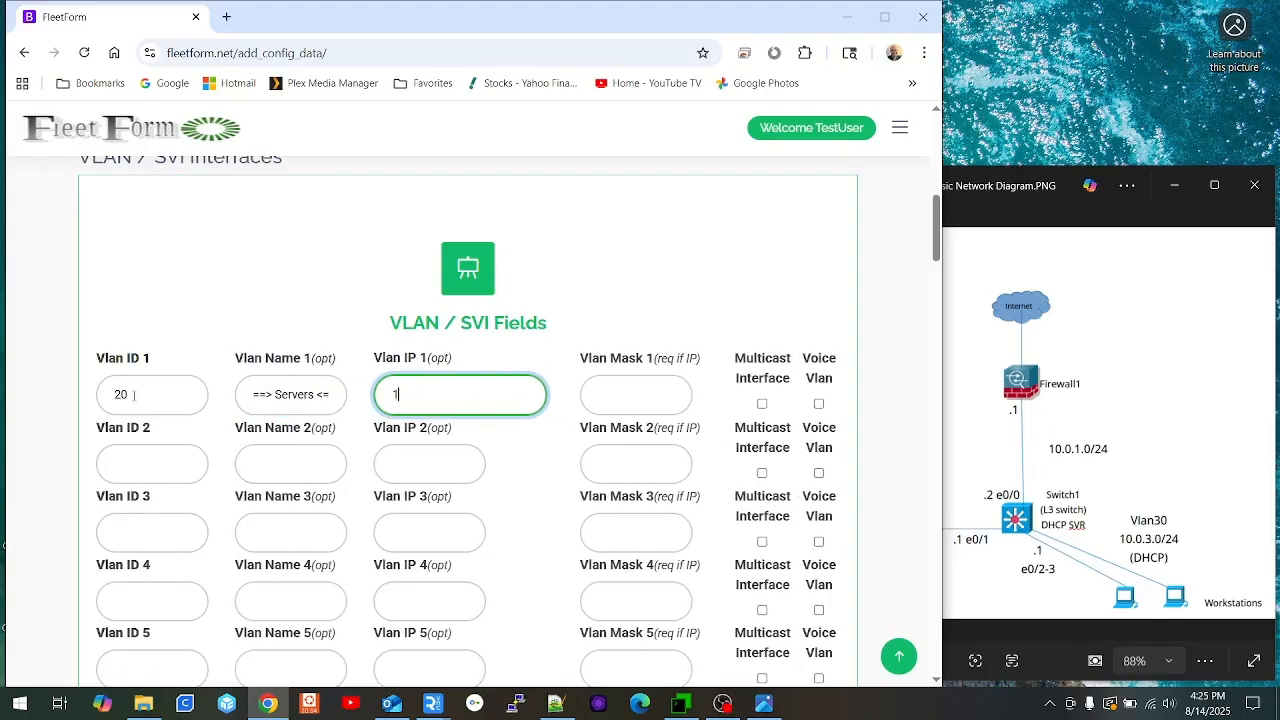
{"action": "type", "text": "10.0.2.1"}
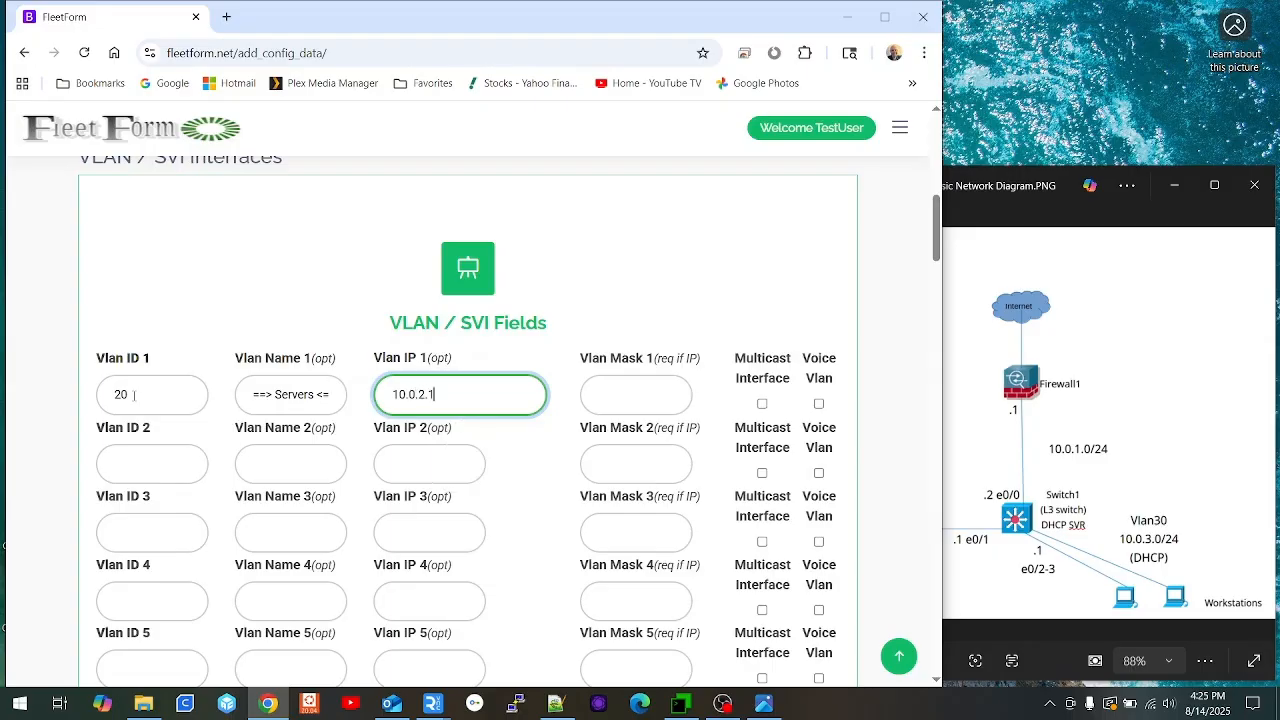
{"action": "key", "text": "Tab"}
{"action": "type", "text": "255"}
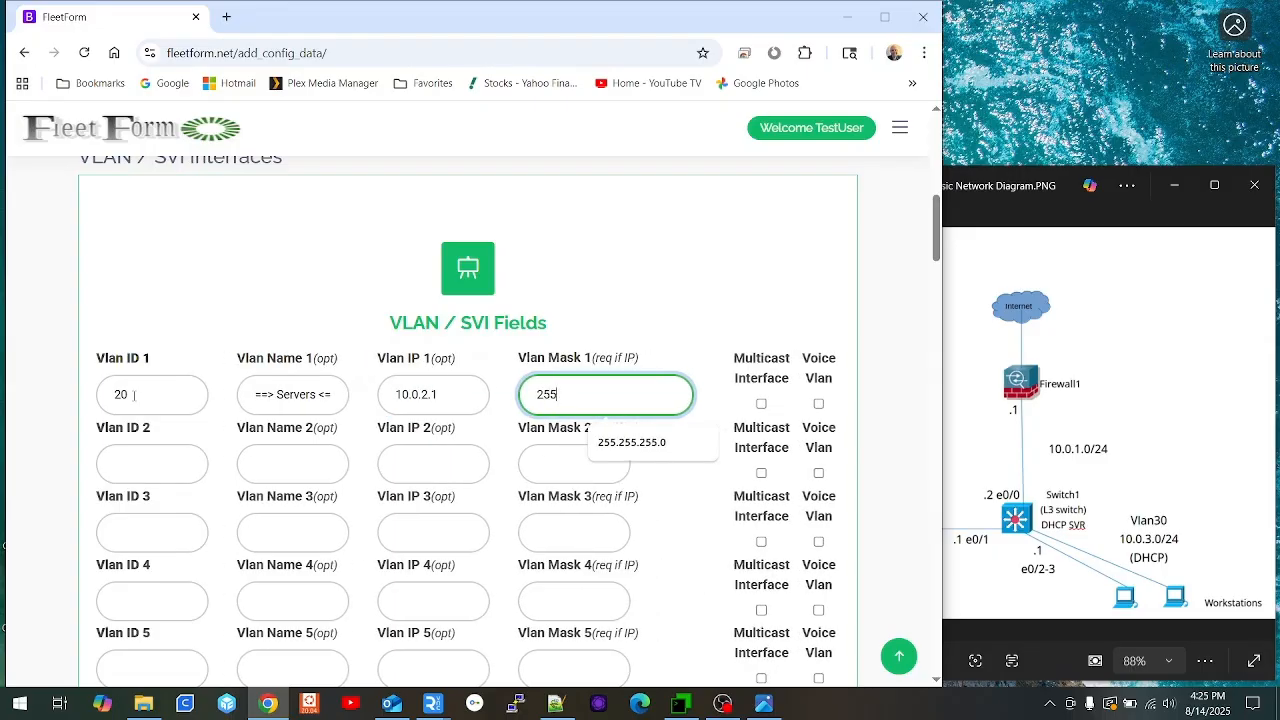
{"action": "key", "text": "Down"}
{"action": "key", "text": "Tab"}
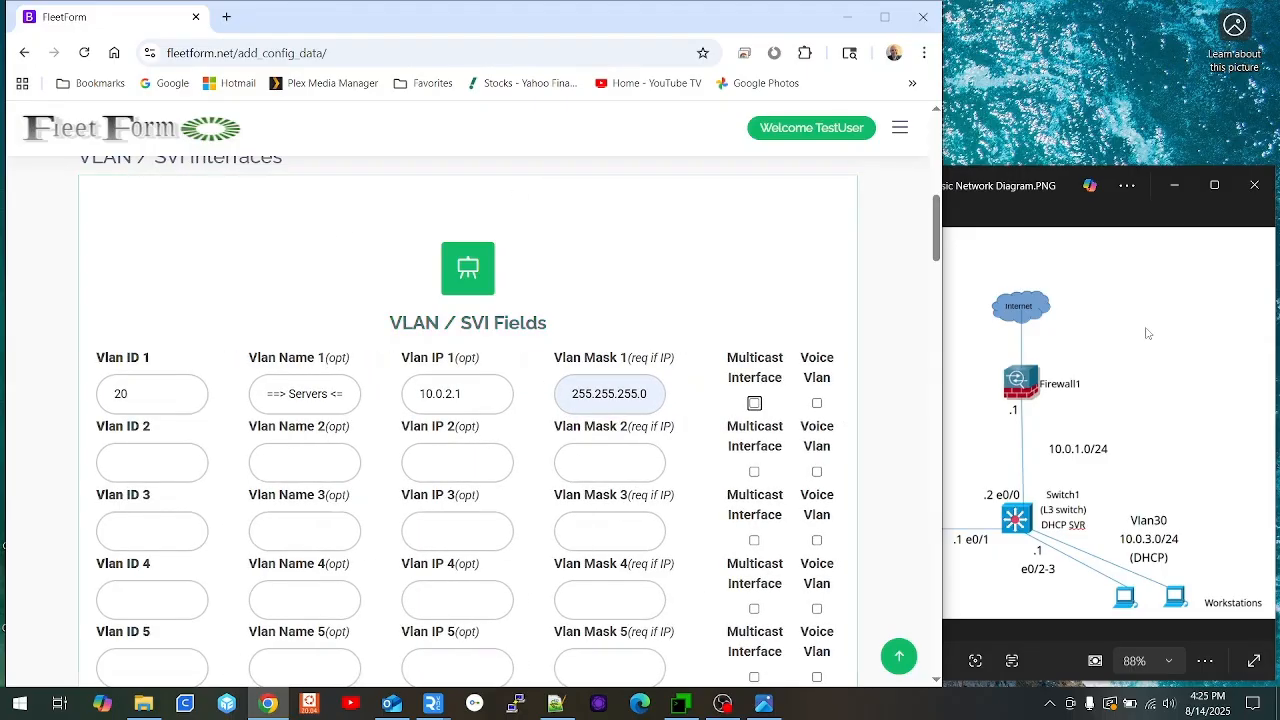
{"action": "left_click", "coordinate": [1133, 359]}
{"action": "left_click", "coordinate": [643, 293]}
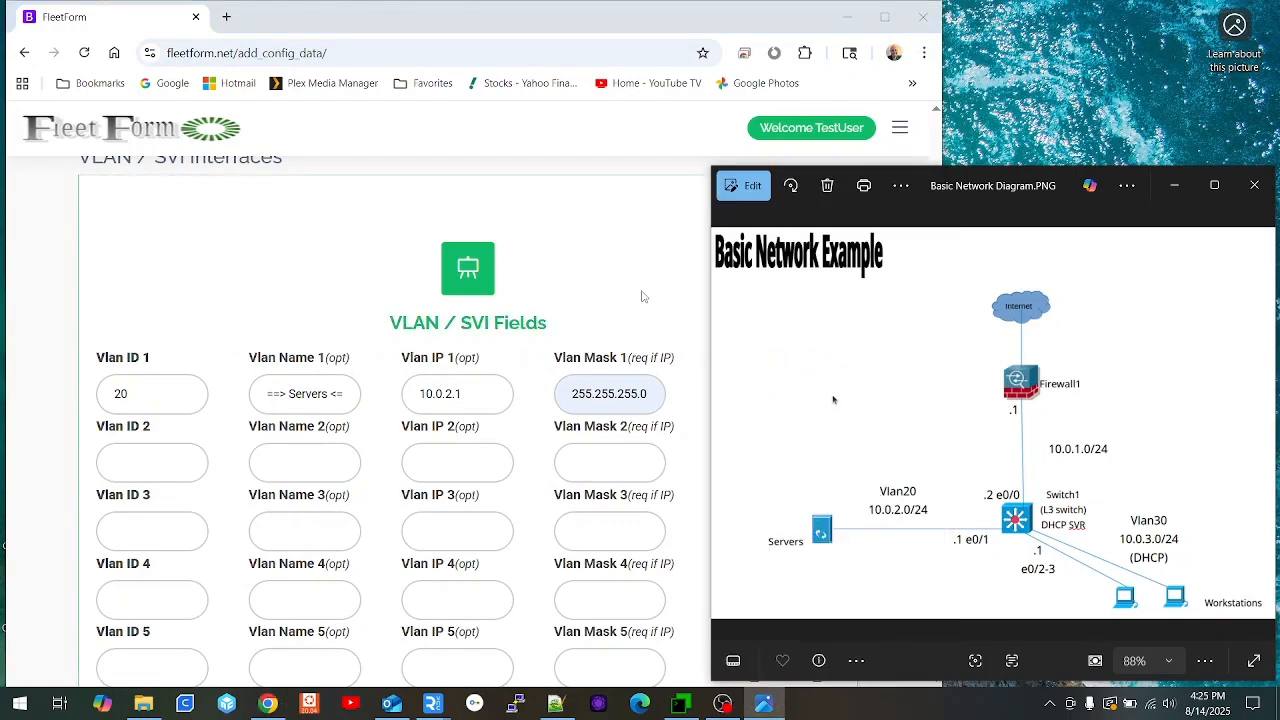
Step: Enter VLAN 30 '==> Workstations <==' at 10.0.3.1, 255.255.255.0, submit, and dismiss the name warning
{"action": "left_click", "coordinate": [116, 463]}
{"action": "type", "text": "30"}
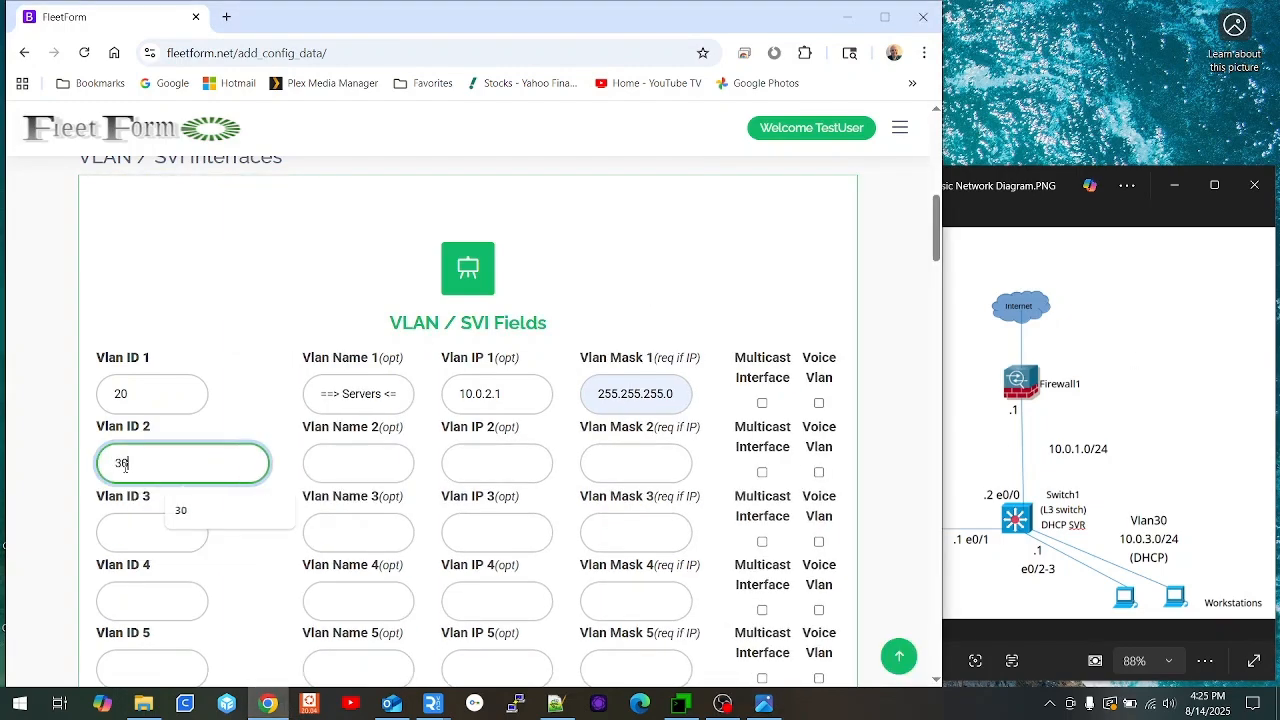
{"action": "key", "text": "Tab"}
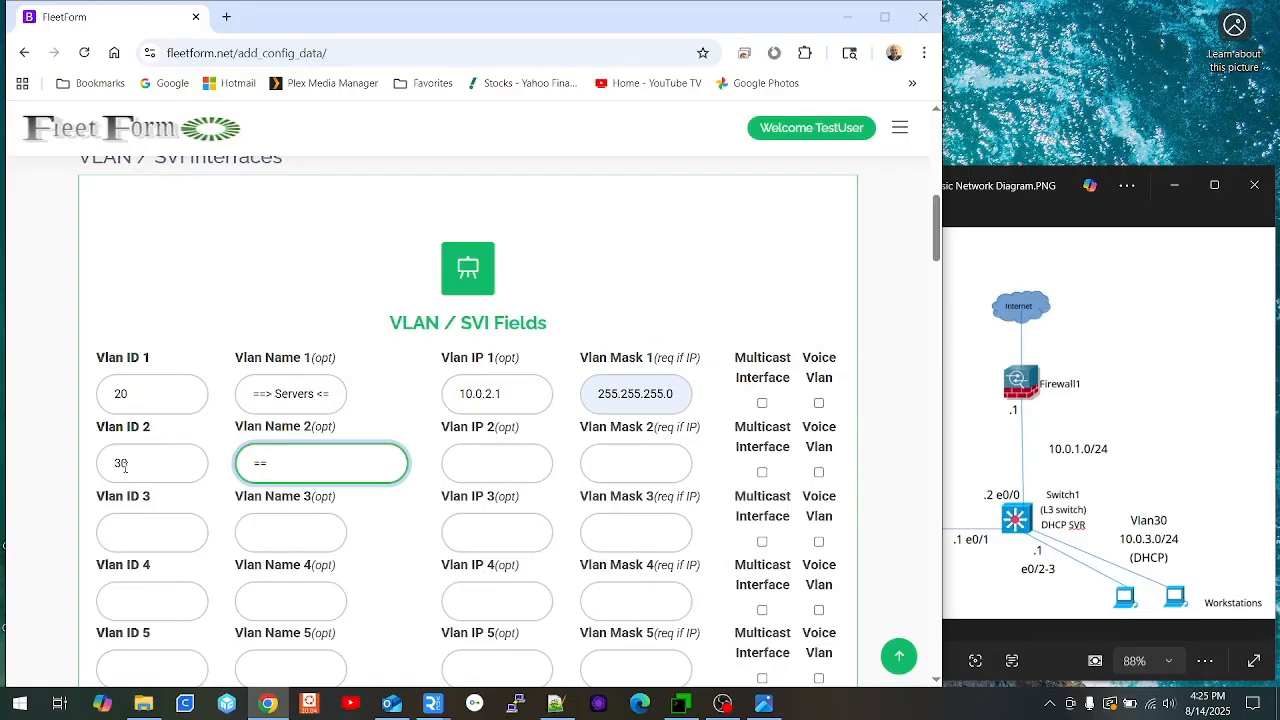
{"action": "type", "text": "==> Workstations <=="}
{"action": "key", "text": "Tab"}
{"action": "type", "text": "10.0.3.1"}
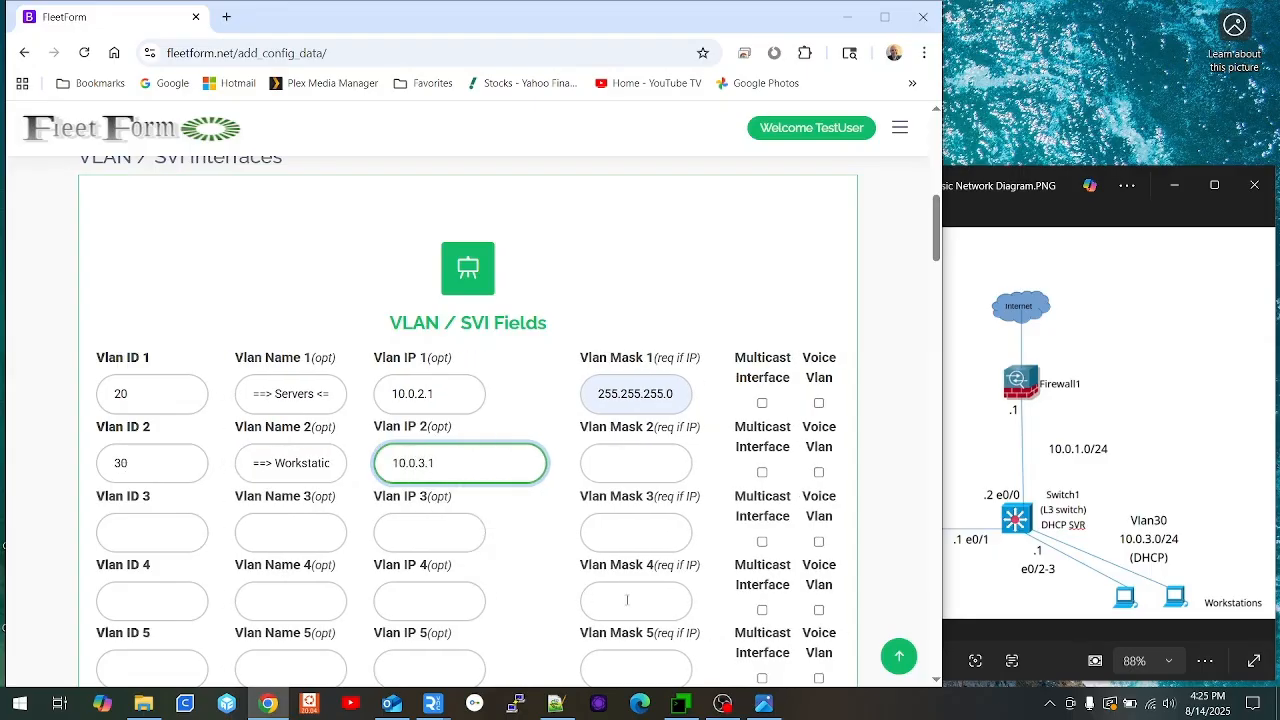
{"action": "key", "text": "Tab"}
{"action": "type", "text": "255"}
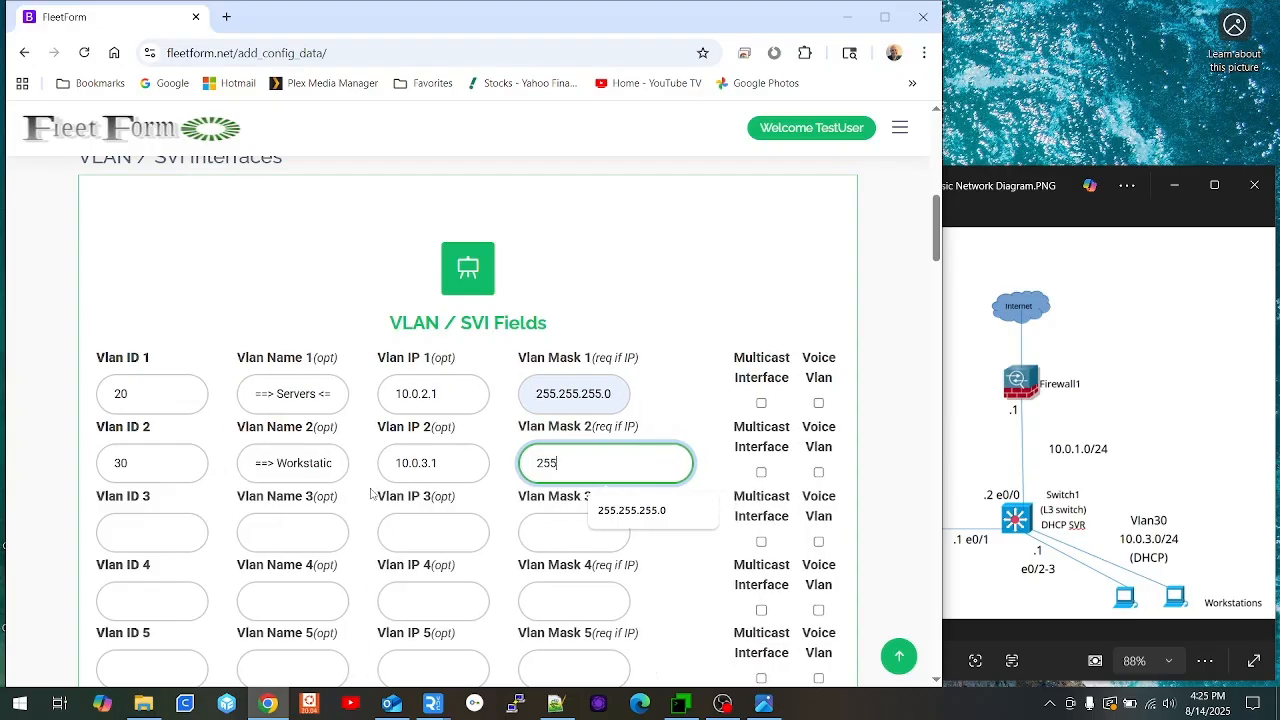
{"action": "key", "text": "Down"}
{"action": "key", "text": "Tab"}
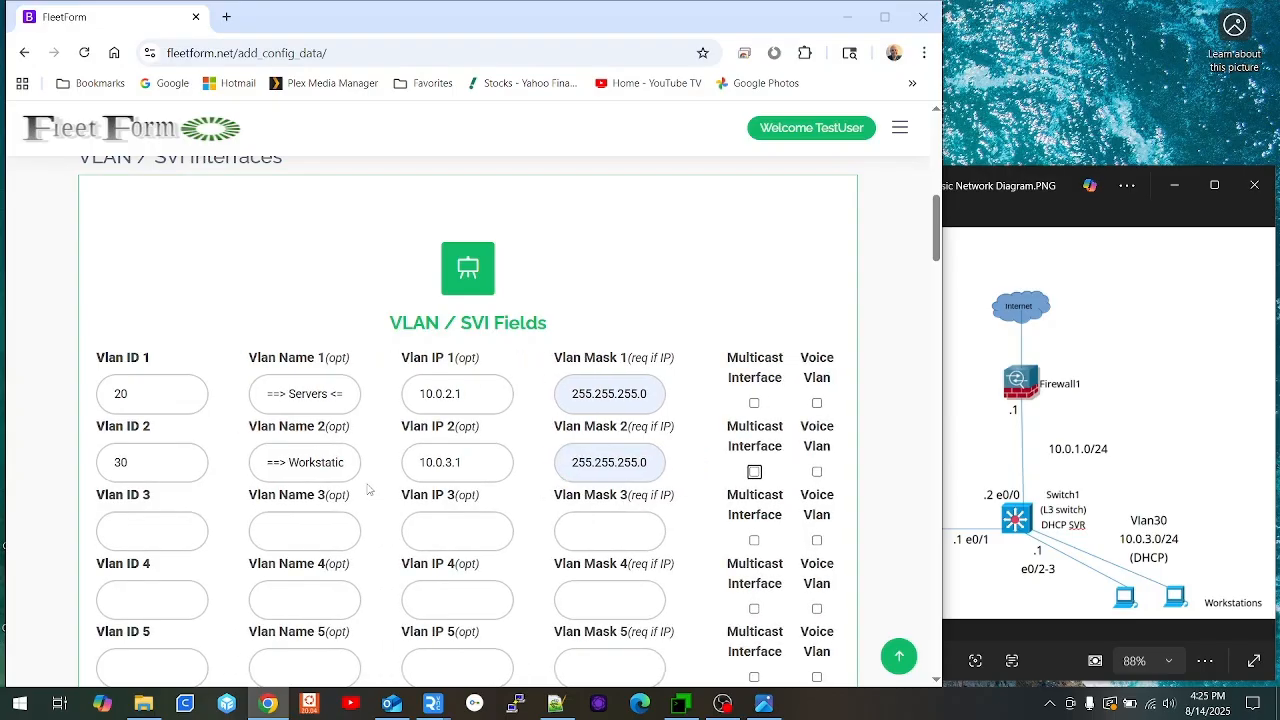
{"action": "scroll", "coordinate": [318, 465], "scroll_direction": "down", "scroll_amount": 2}
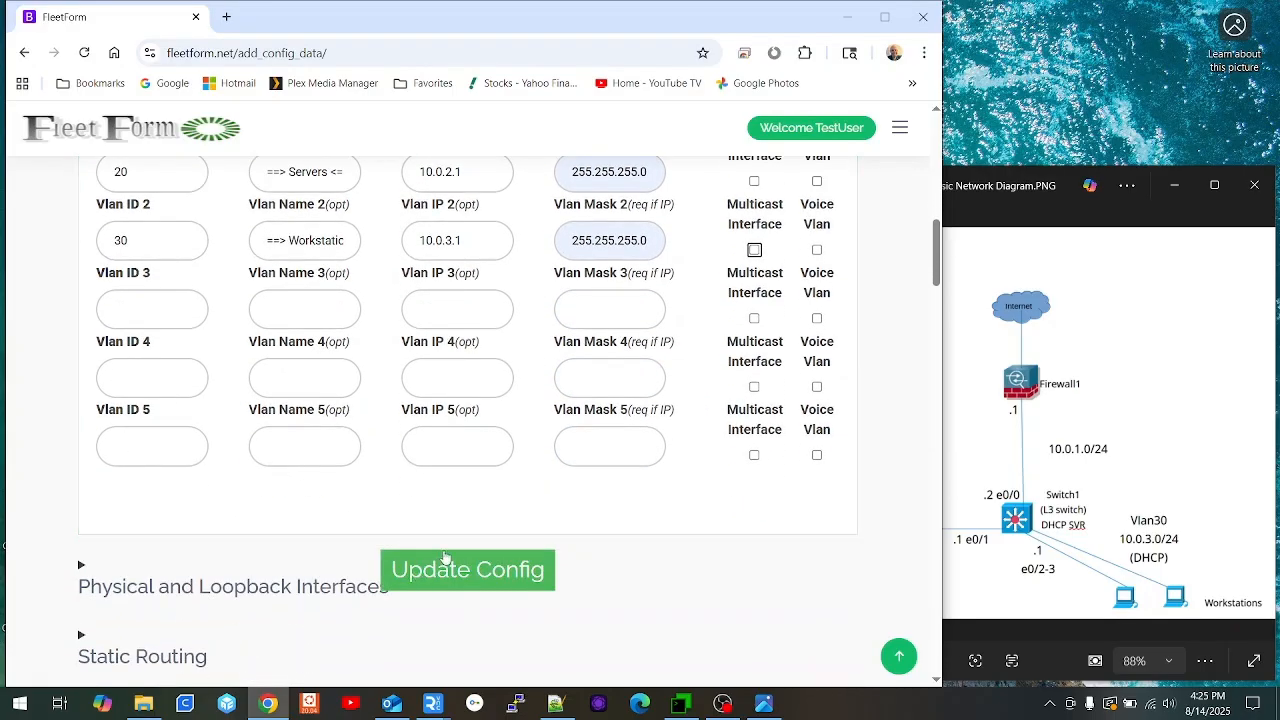
{"action": "left_click", "coordinate": [445, 573]}
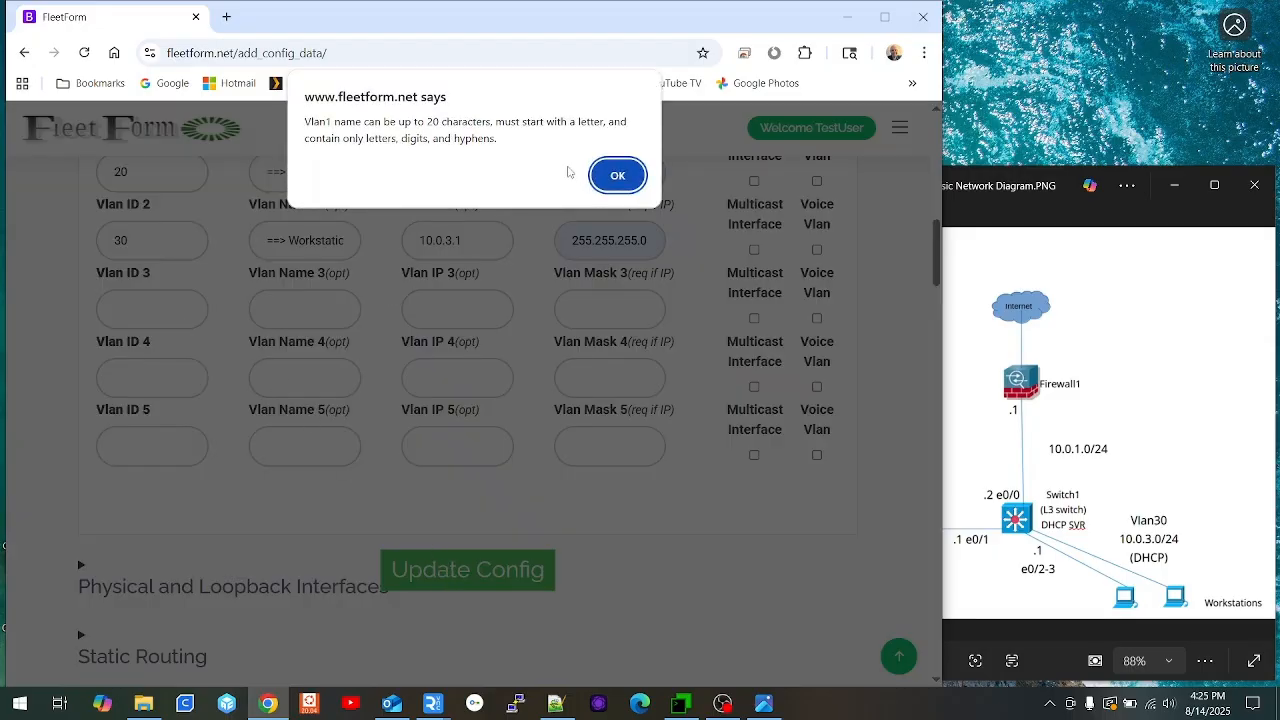
{"action": "left_click", "coordinate": [620, 176]}
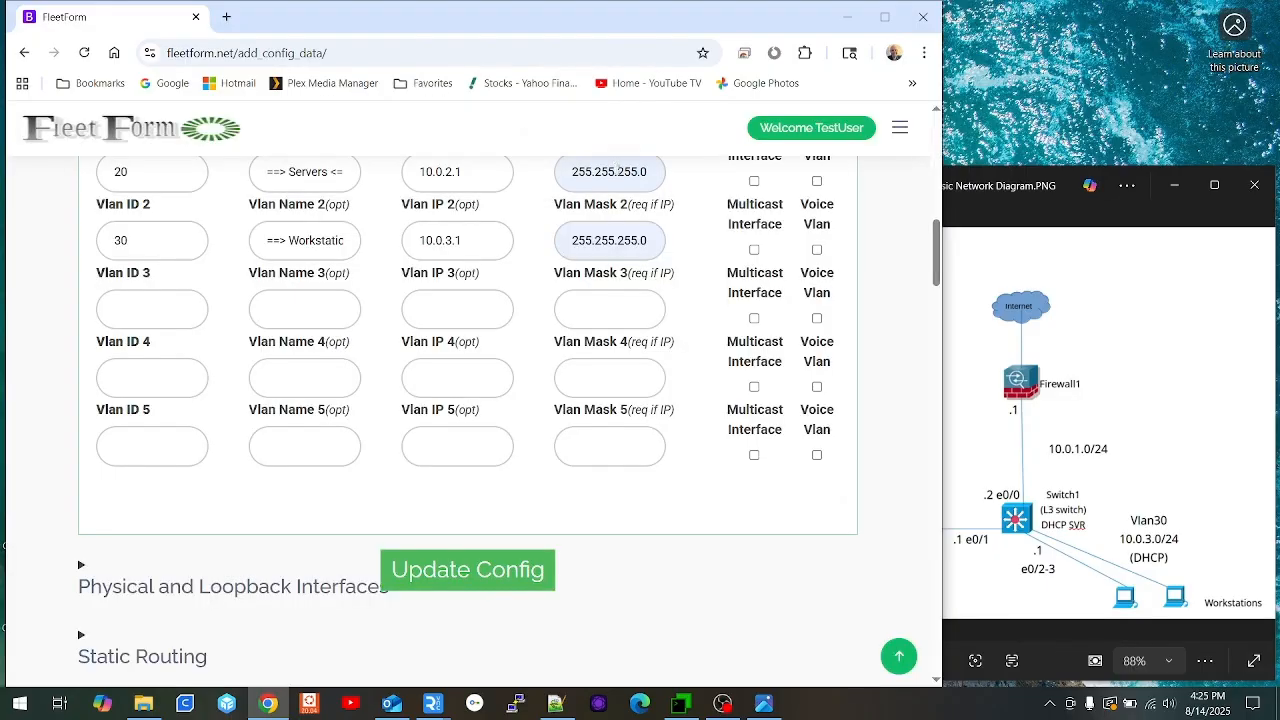
Step: Strip the arrow markers so the VLAN names read Servers and Workstations
{"action": "scroll", "coordinate": [297, 336], "scroll_direction": "up", "scroll_amount": 2}
{"action": "left_click_drag", "start_coordinate": [290, 334], "coordinate": [237, 333]}
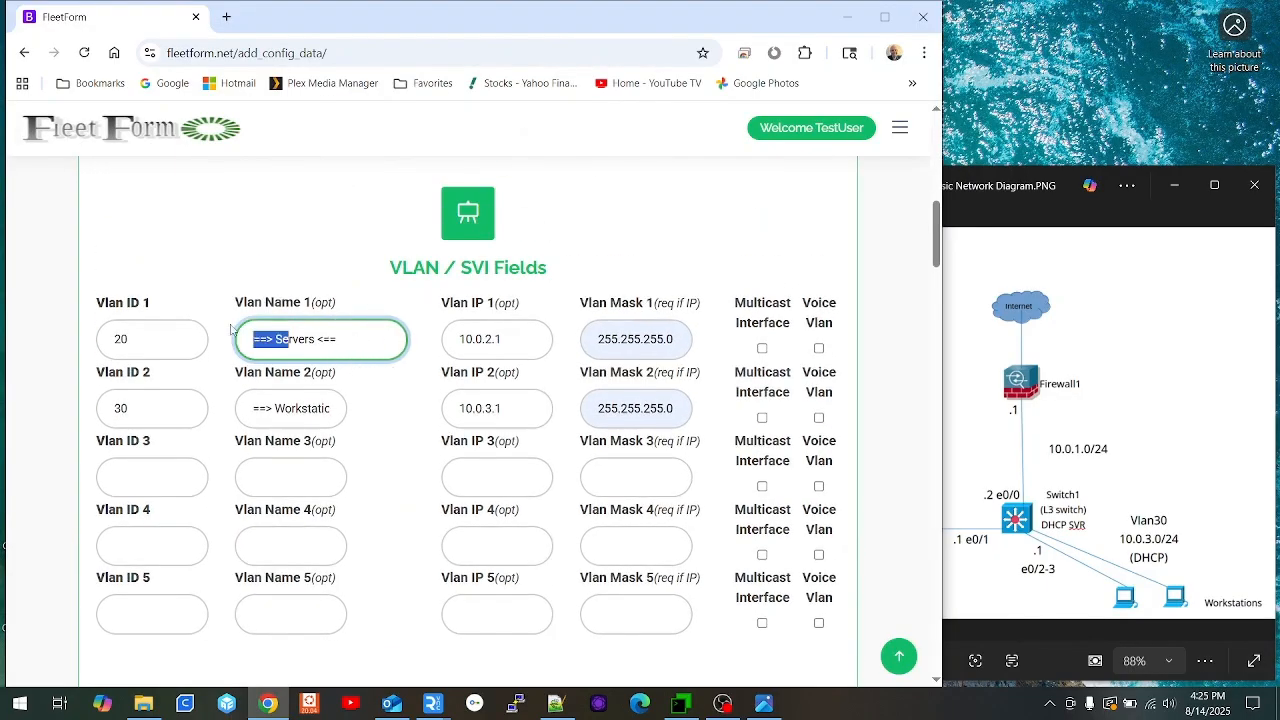
{"action": "type", "text": "S"}
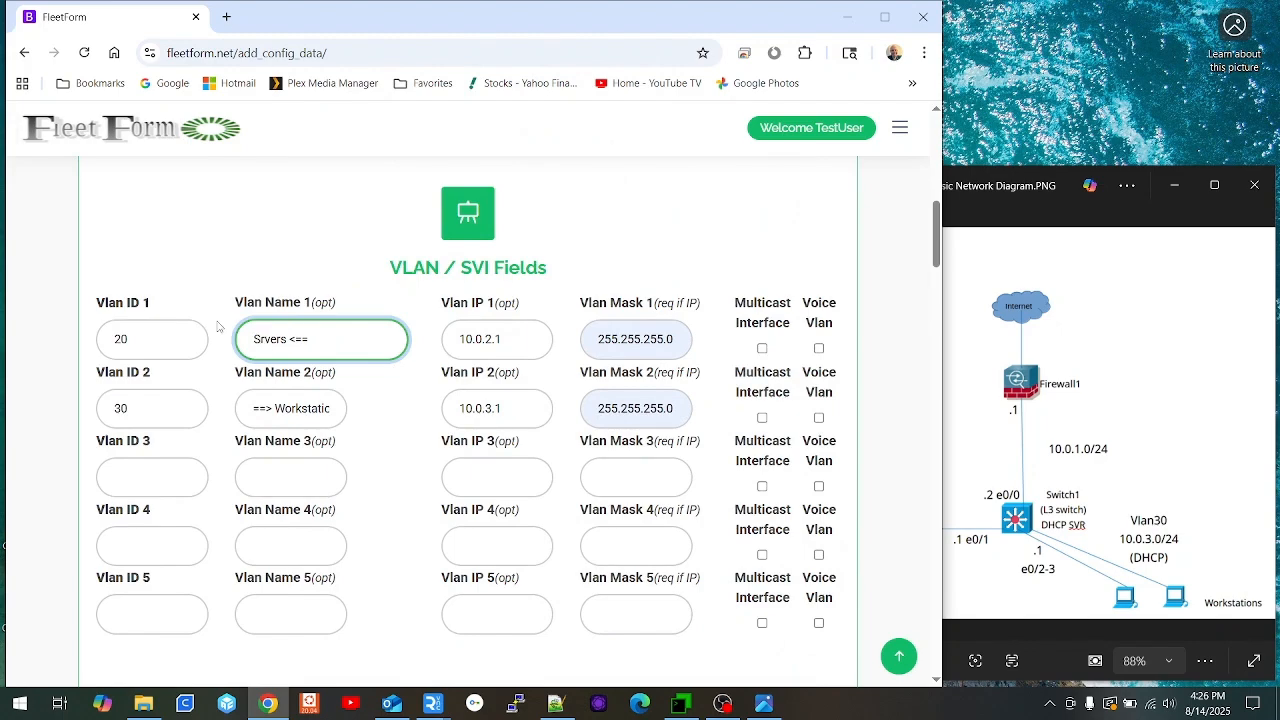
{"action": "key", "text": "BackSpace"}
{"action": "key", "text": "BackSpace"}
{"action": "key", "text": "BackSpace"}
{"action": "key", "text": "Left"}
{"action": "key", "text": "Left"}
{"action": "key", "text": "Left"}
{"action": "type", "text": "e"}
{"action": "left_click_drag", "start_coordinate": [282, 411], "coordinate": [182, 397]}
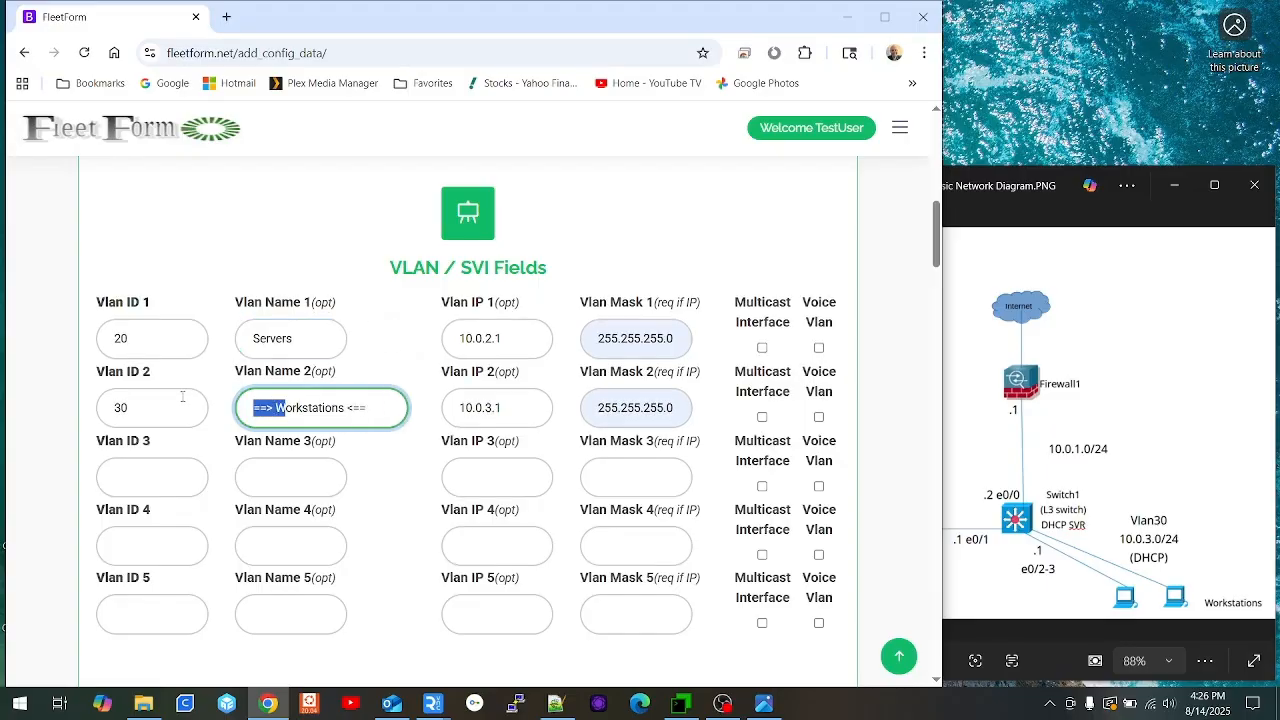
{"action": "key", "text": "BackSpace"}
{"action": "key", "text": "End"}
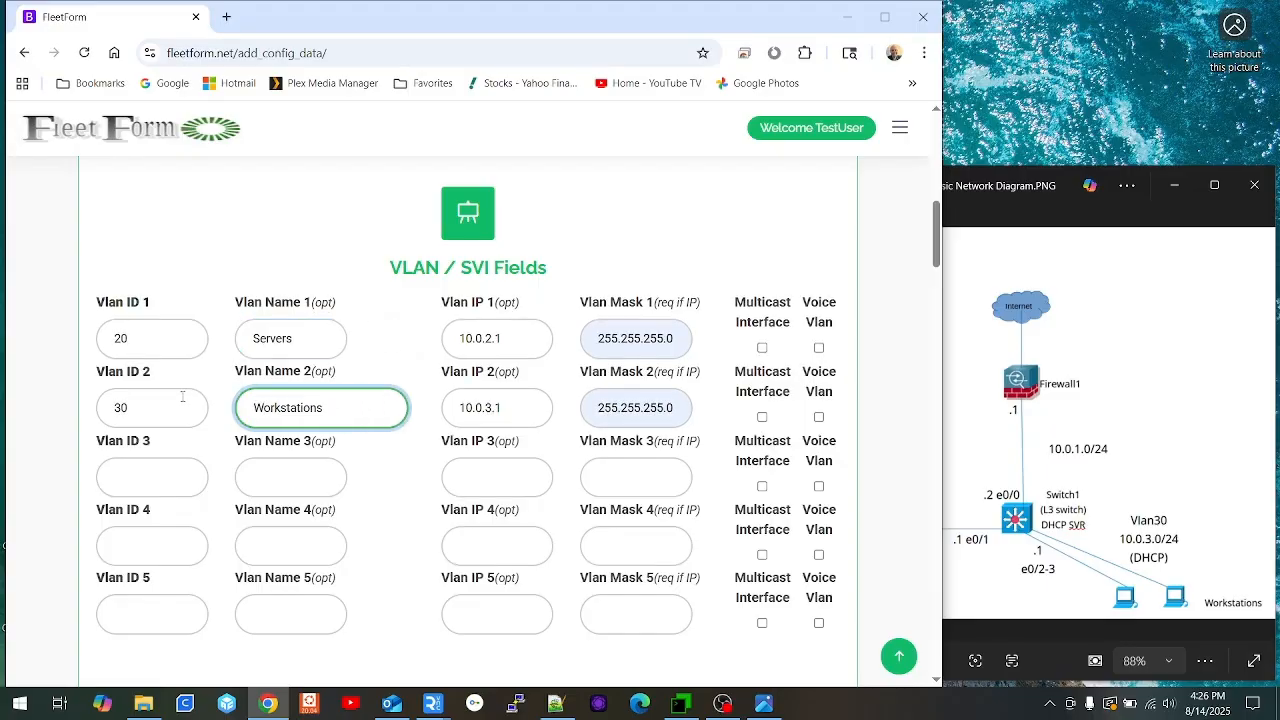
{"action": "scroll", "coordinate": [414, 451], "scroll_direction": "down", "scroll_amount": 4}
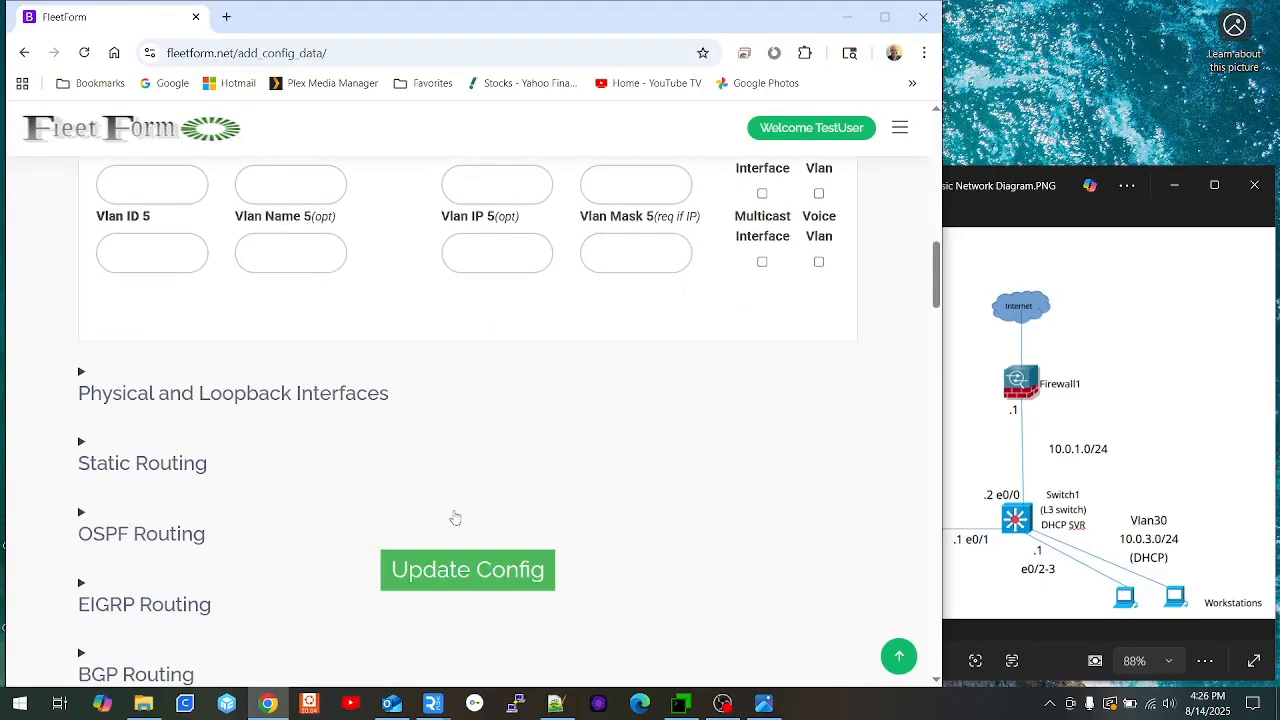
Step: Save the corrected VLANs and set the first interface to e0/0 with the To Firewall description
{"action": "left_click", "coordinate": [488, 576]}
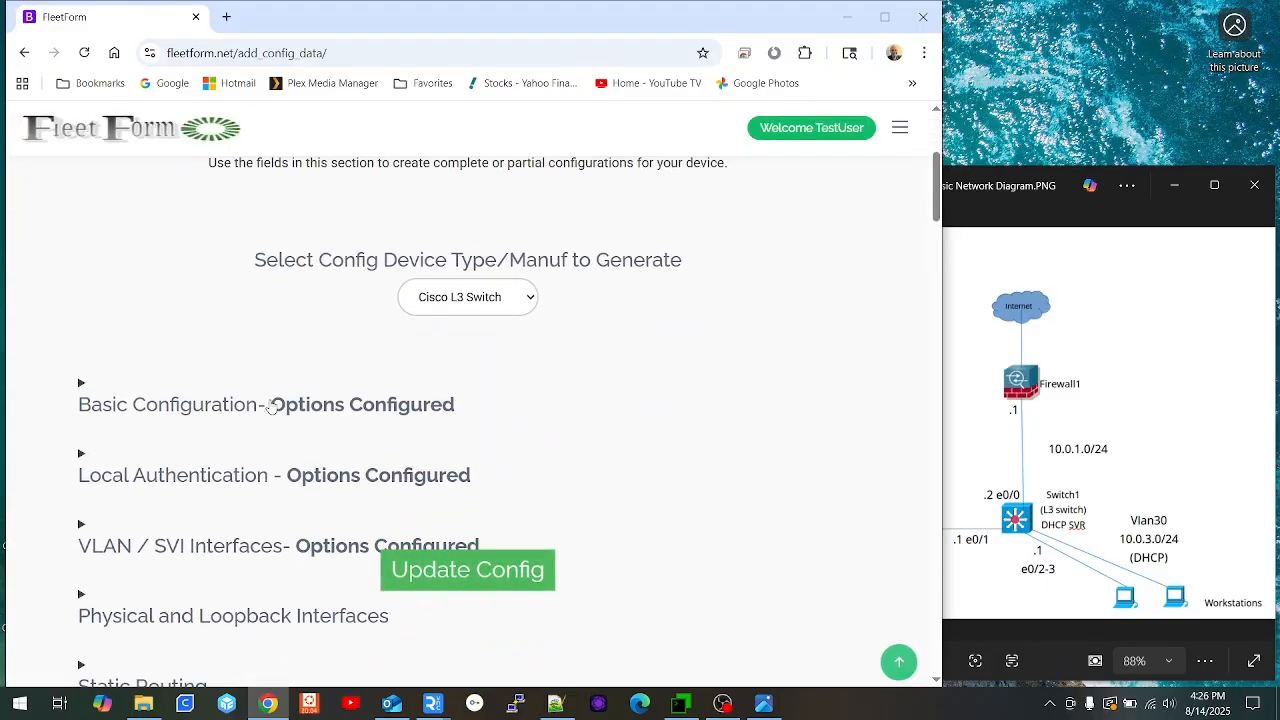
{"action": "left_click", "coordinate": [162, 531]}
{"action": "scroll", "coordinate": [370, 420], "scroll_direction": "down", "scroll_amount": 2}
{"action": "left_click", "coordinate": [150, 568]}
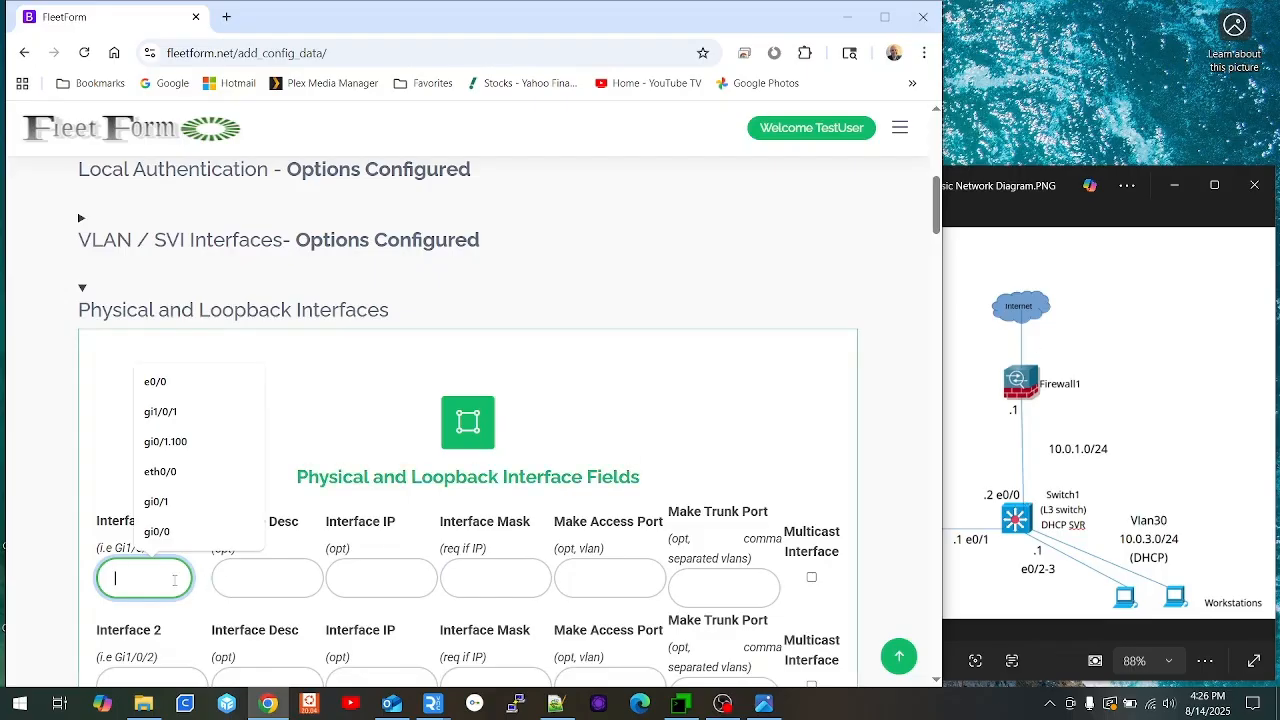
{"action": "left_click", "coordinate": [166, 384]}
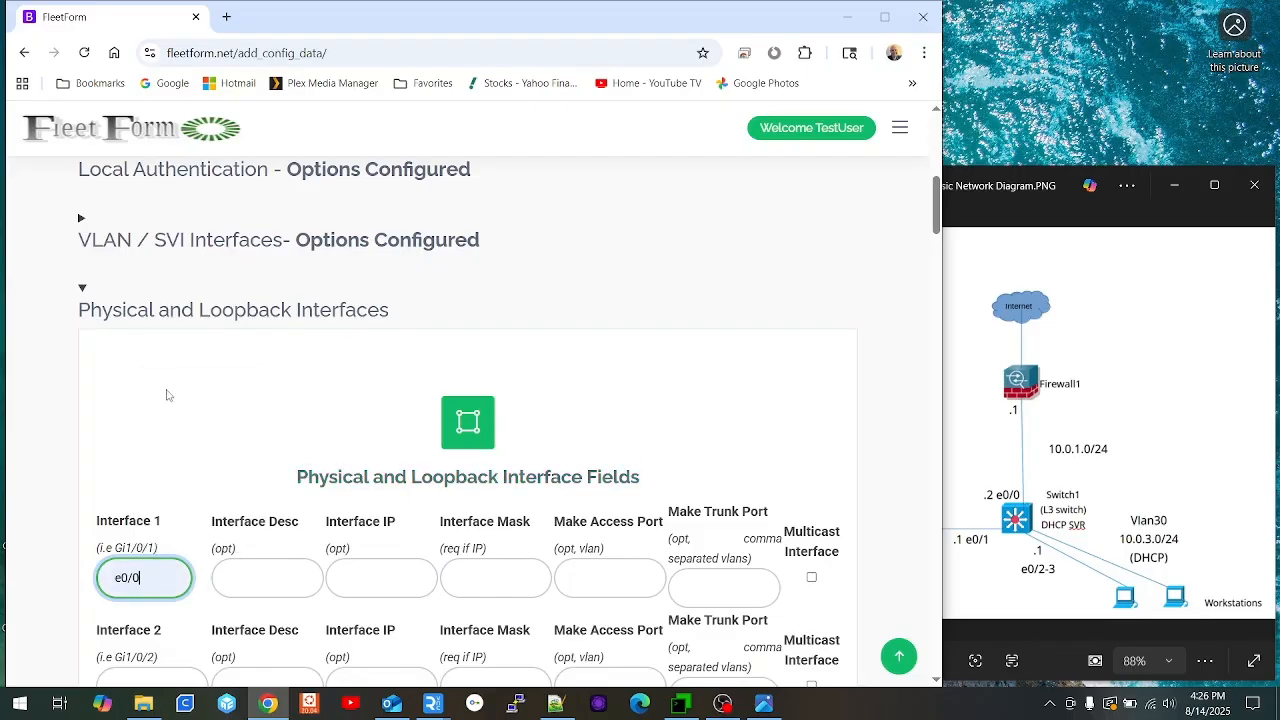
{"action": "left_click", "coordinate": [262, 574]}
{"action": "left_click", "coordinate": [310, 411]}
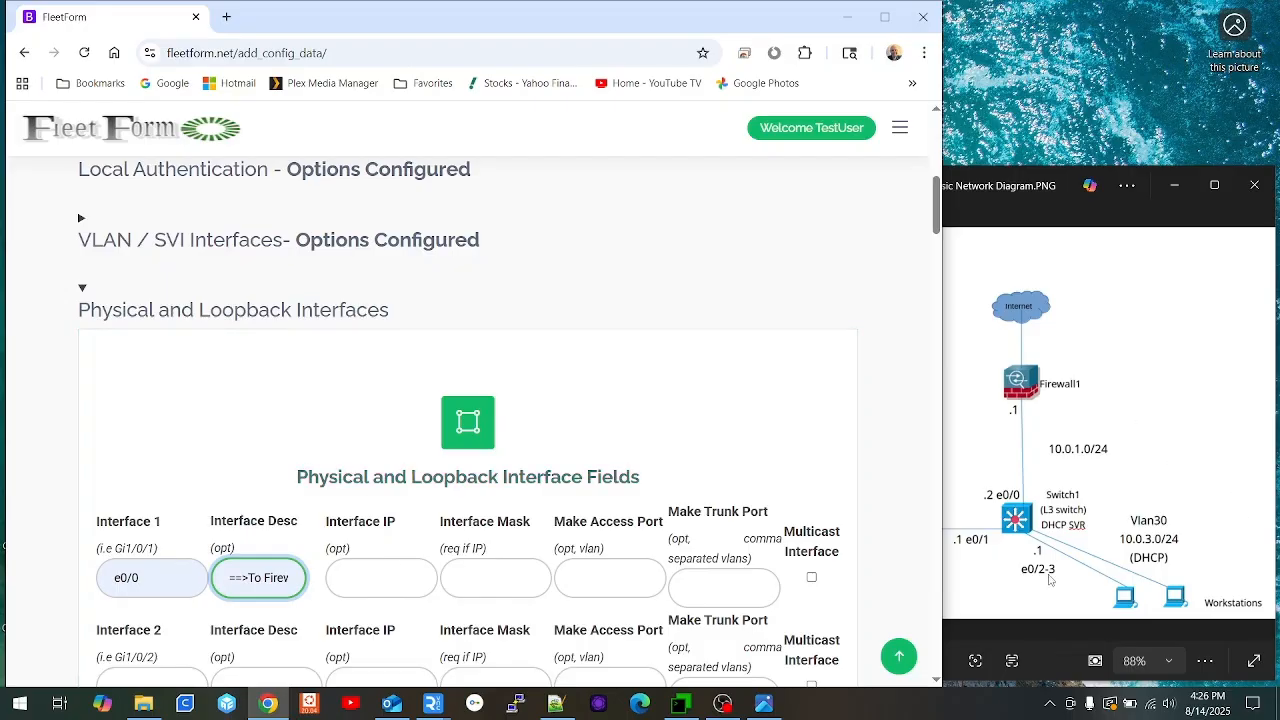
Step: Give interface e0/0 IP address 10.0.1.2 with mask 255.255.255.0
{"action": "left_click", "coordinate": [384, 580]}
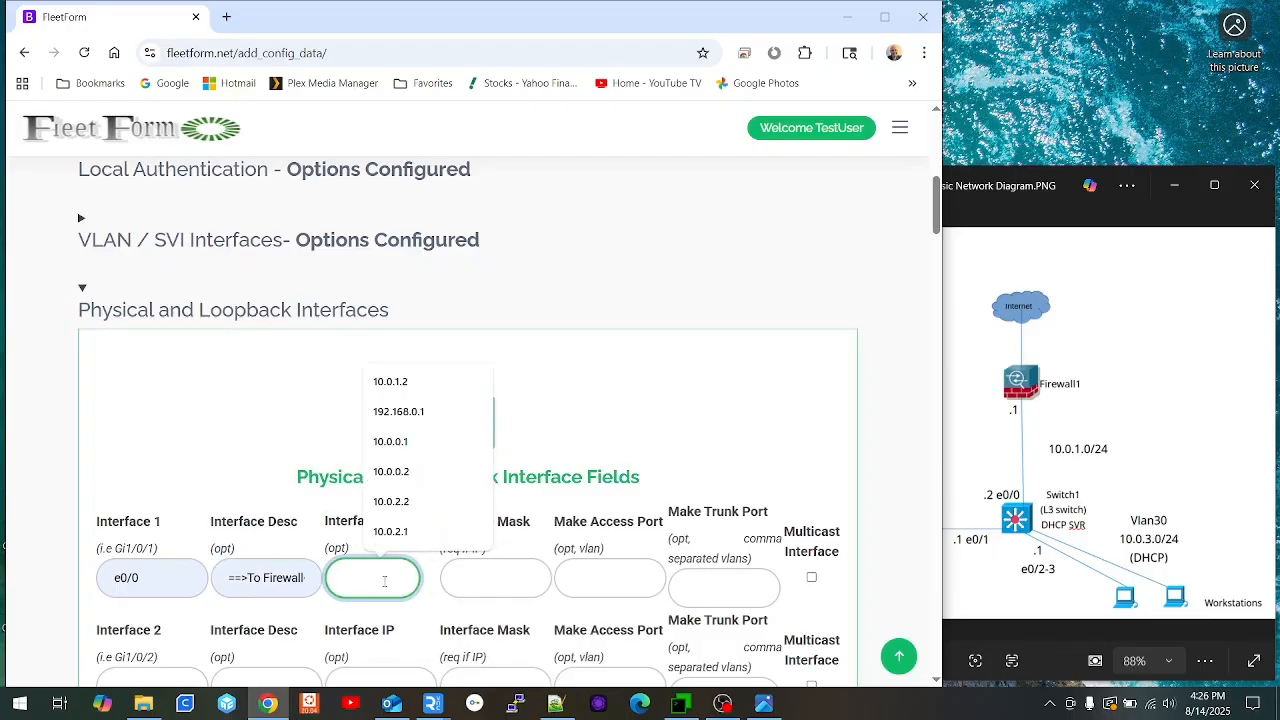
{"action": "type", "text": "10.0."}
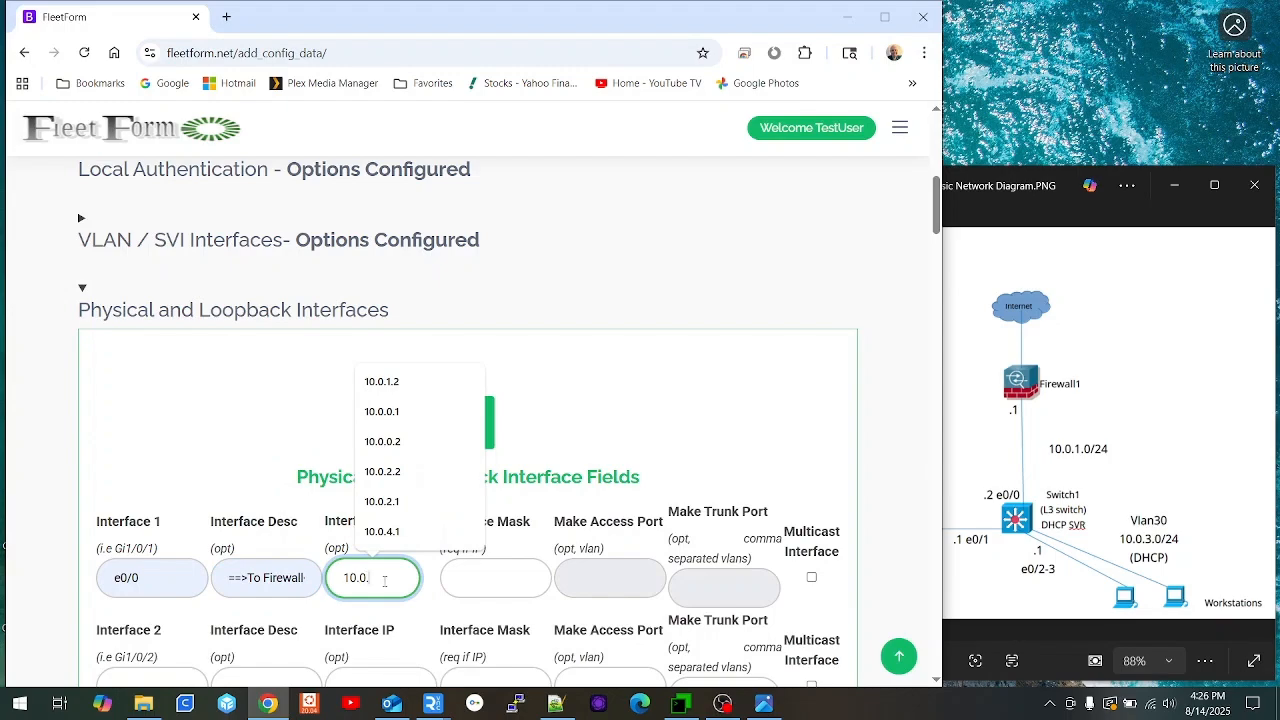
{"action": "type", "text": "1.2"}
{"action": "key", "text": "Tab"}
{"action": "type", "text": "2"}
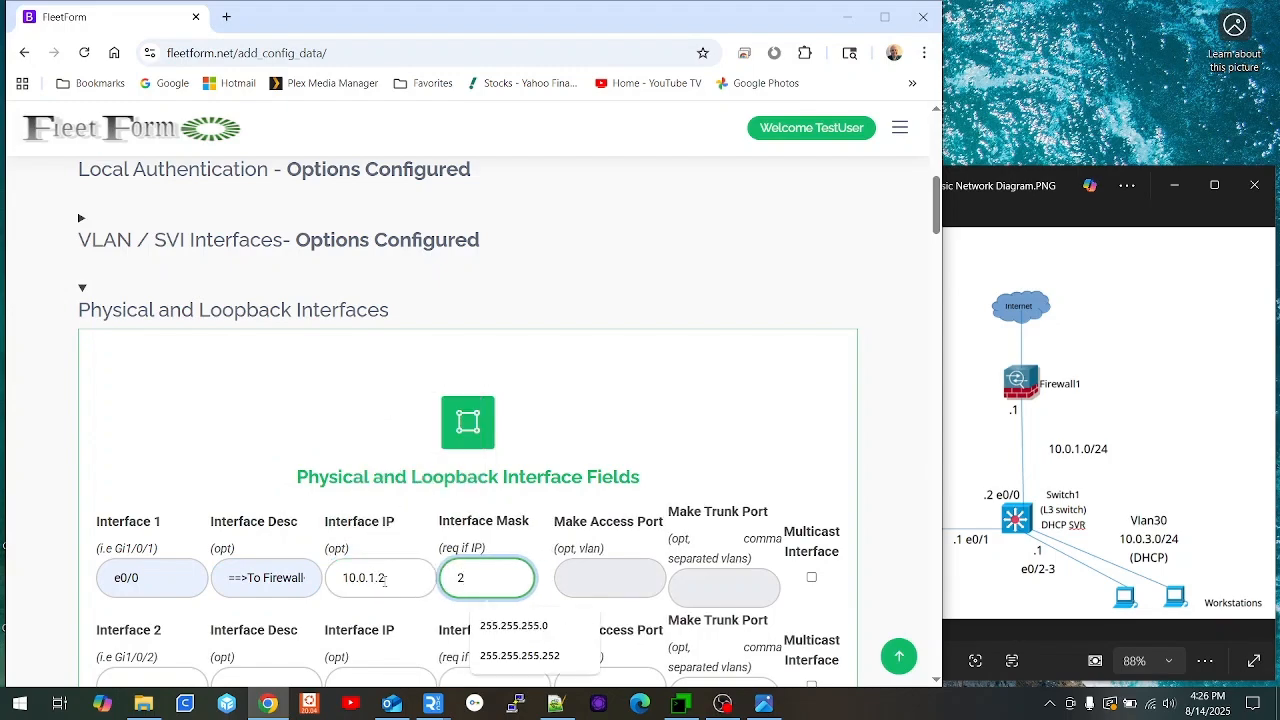
{"action": "key", "text": "Down"}
{"action": "key", "text": "Return"}
{"action": "scroll", "coordinate": [535, 395], "scroll_direction": "down", "scroll_amount": 1}
{"action": "scroll", "coordinate": [535, 395], "scroll_direction": "down", "scroll_amount": 2}
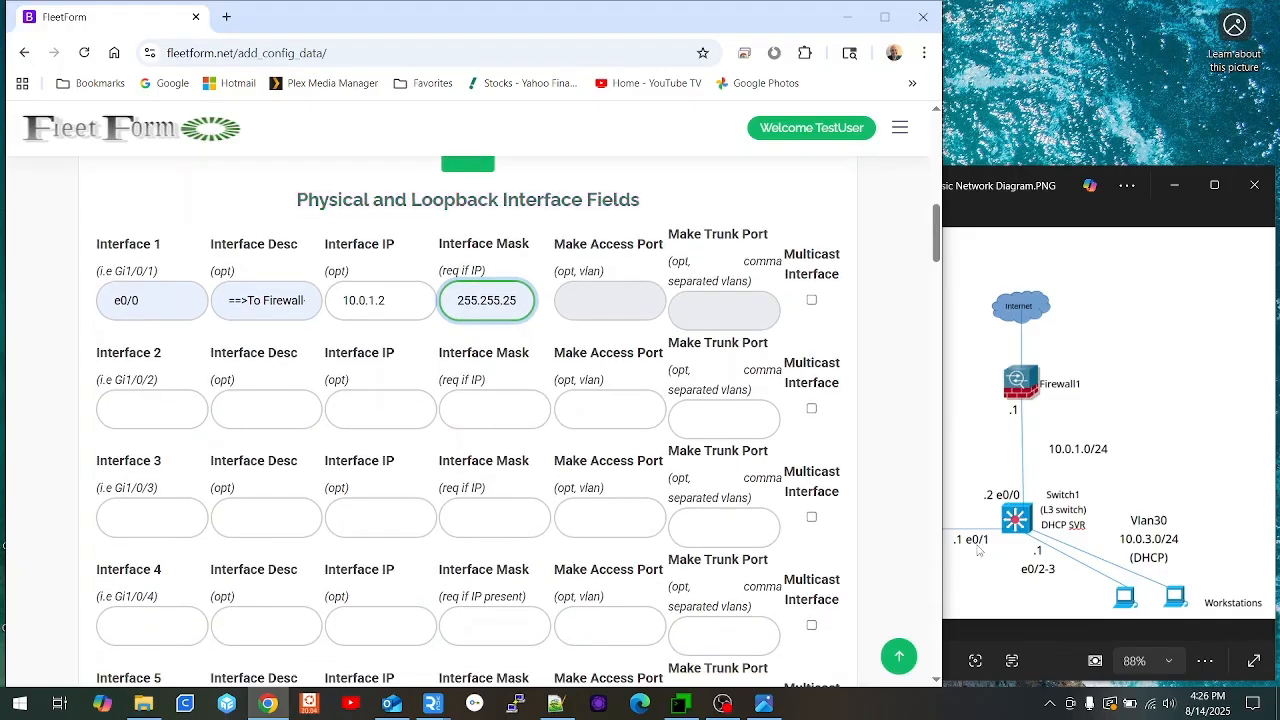
Step: Make e0/1 an access port on VLAN 20 with the ==>Server<== description
{"action": "left_click", "coordinate": [185, 411]}
{"action": "type", "text": "e0/1"}
{"action": "key", "text": "Tab"}
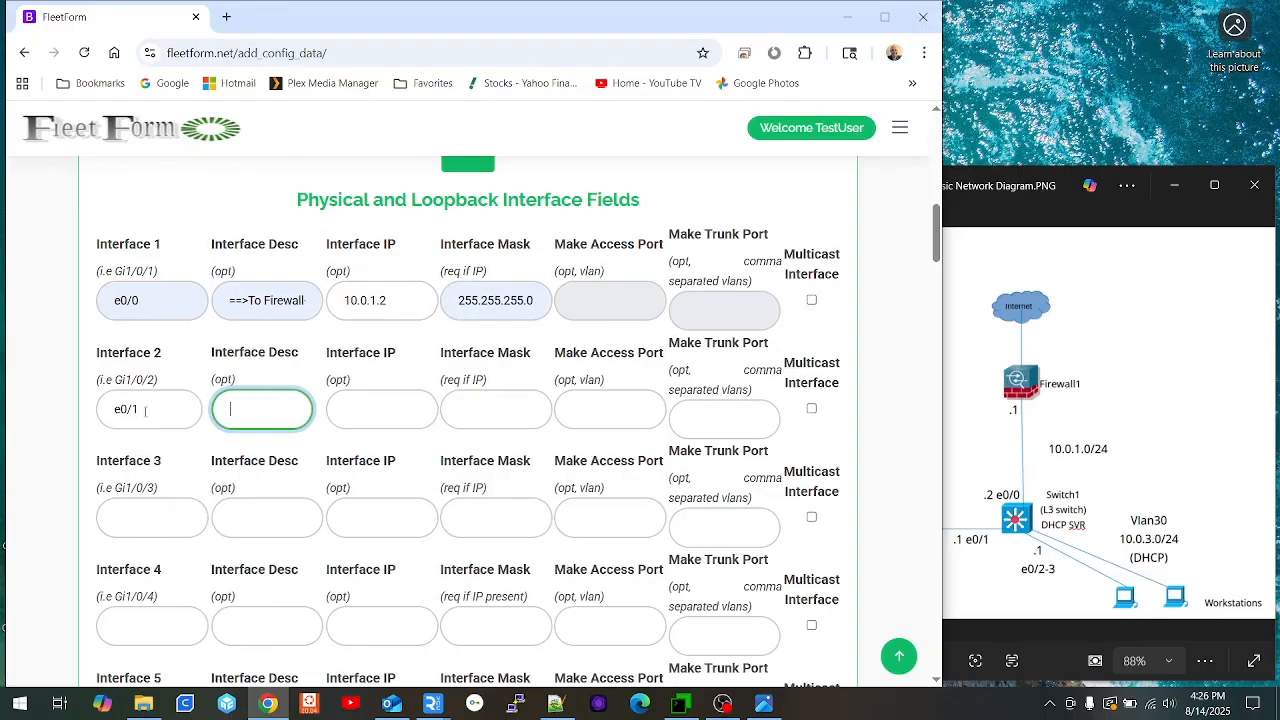
{"action": "type", "text": "==>Server<"}
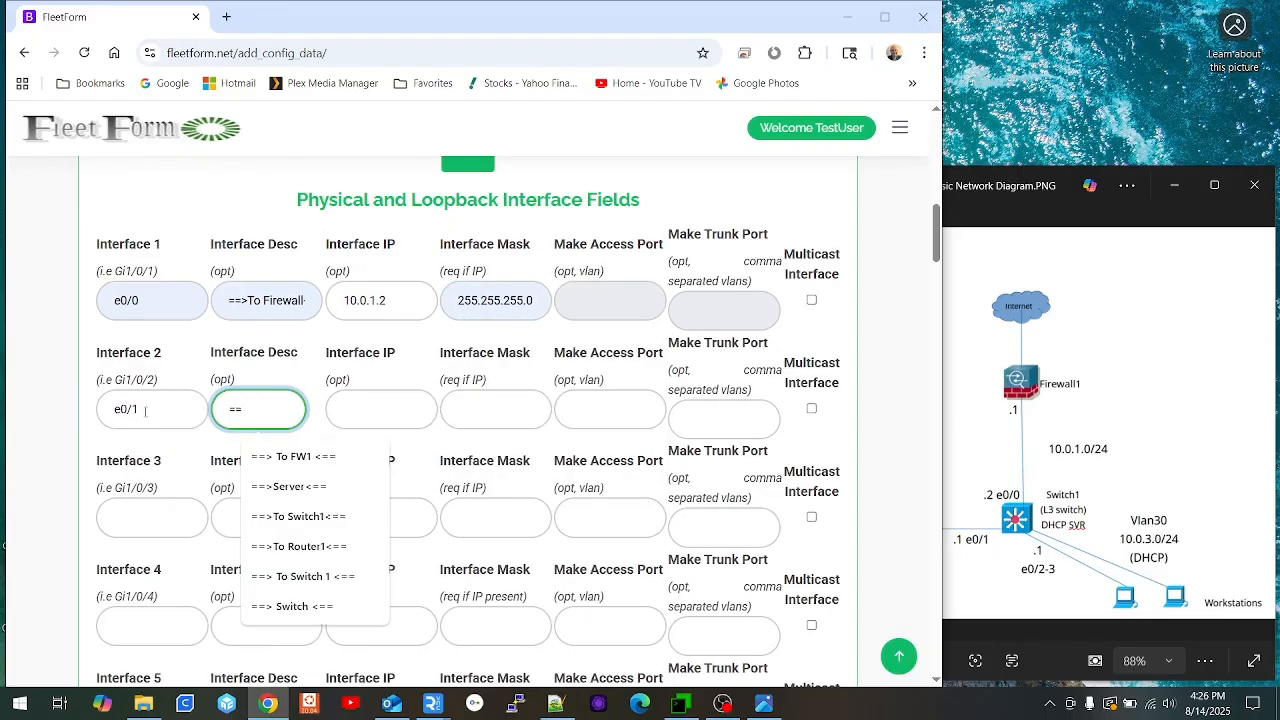
{"action": "left_click", "coordinate": [318, 487]}
{"action": "left_click", "coordinate": [1044, 387]}
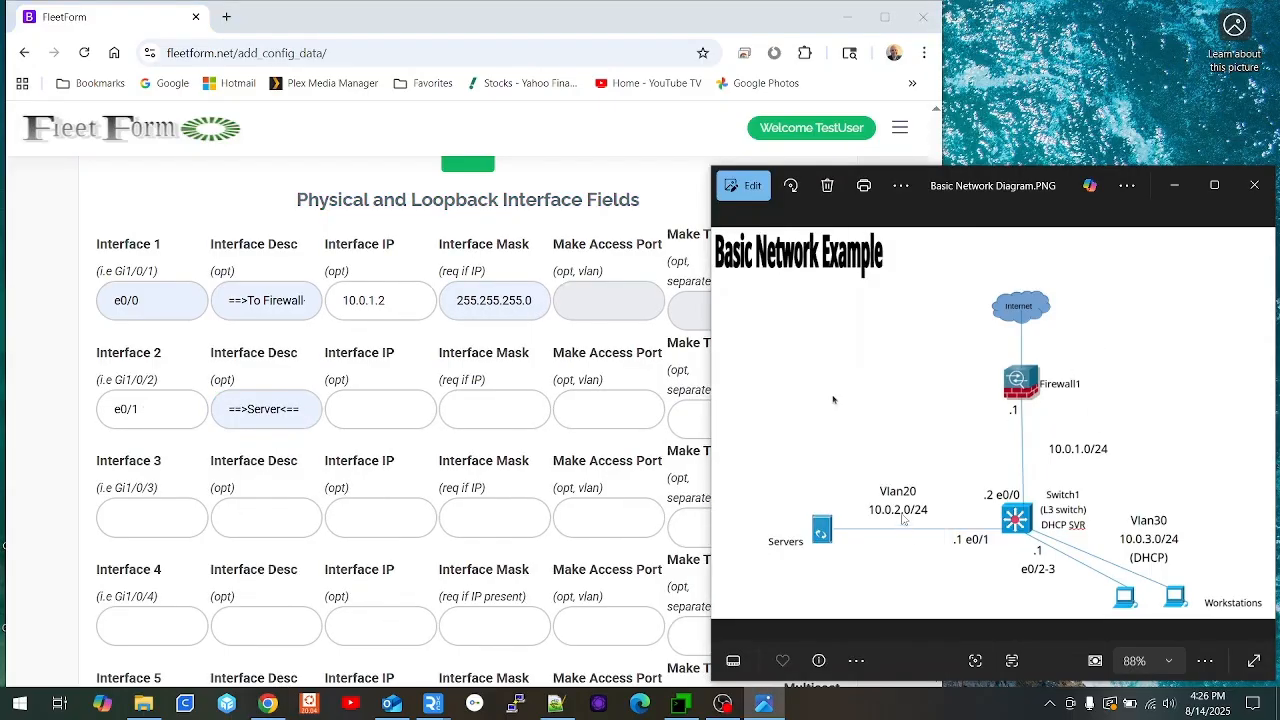
{"action": "left_click", "coordinate": [611, 409]}
{"action": "type", "text": "20"}
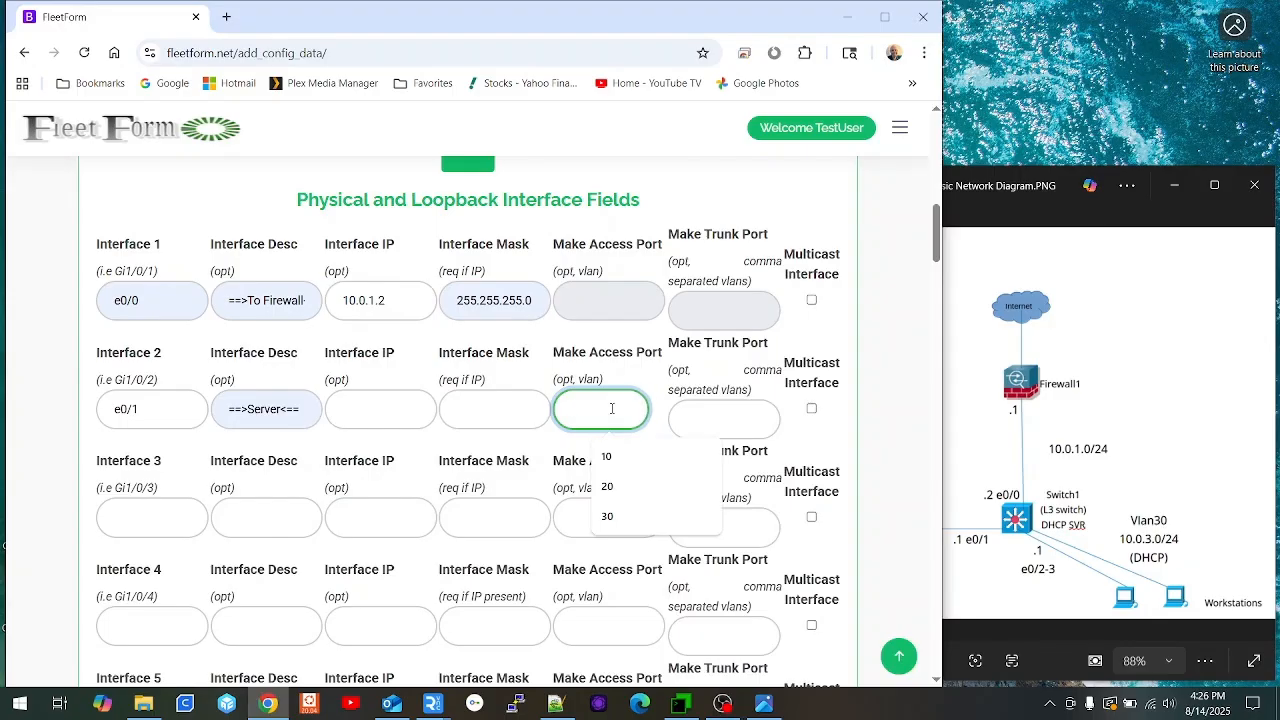
{"action": "key", "text": "Tab"}
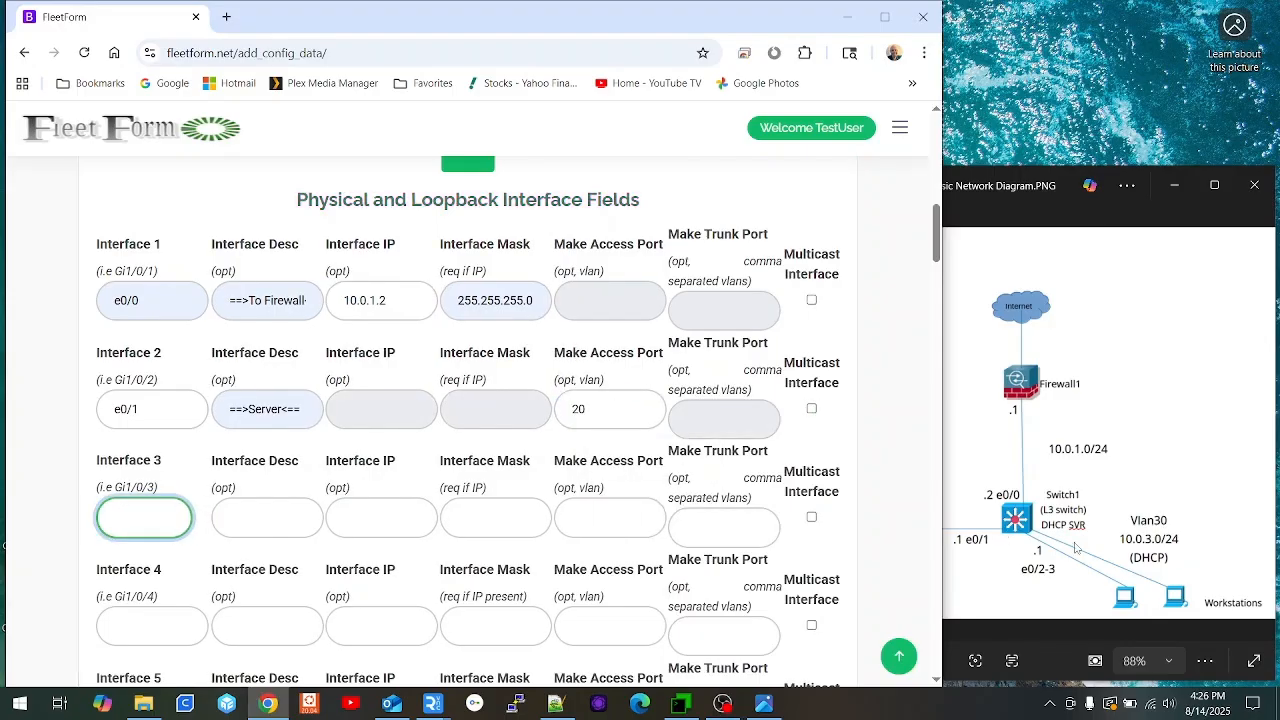
Step: Make 'range e0/2-3' an access port on VLAN 30 described ==>Workstation<==, then update the config
{"action": "left_click", "coordinate": [159, 511]}
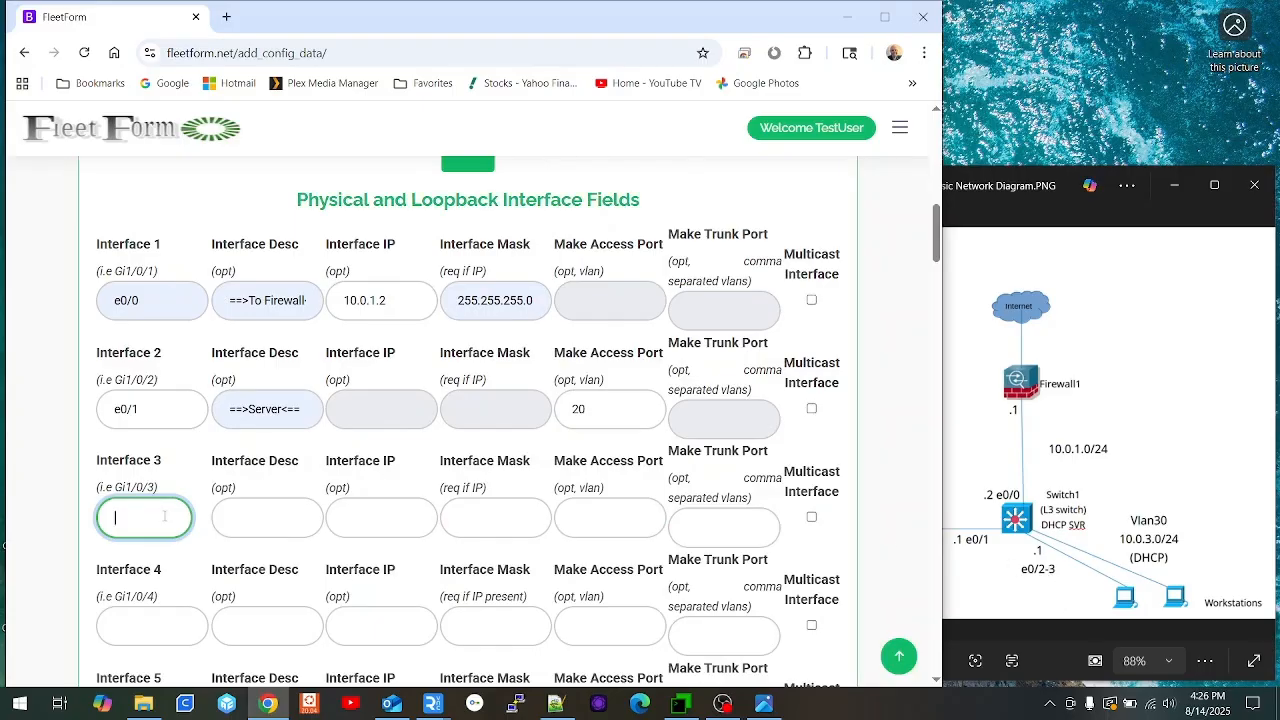
{"action": "type", "text": "range"}
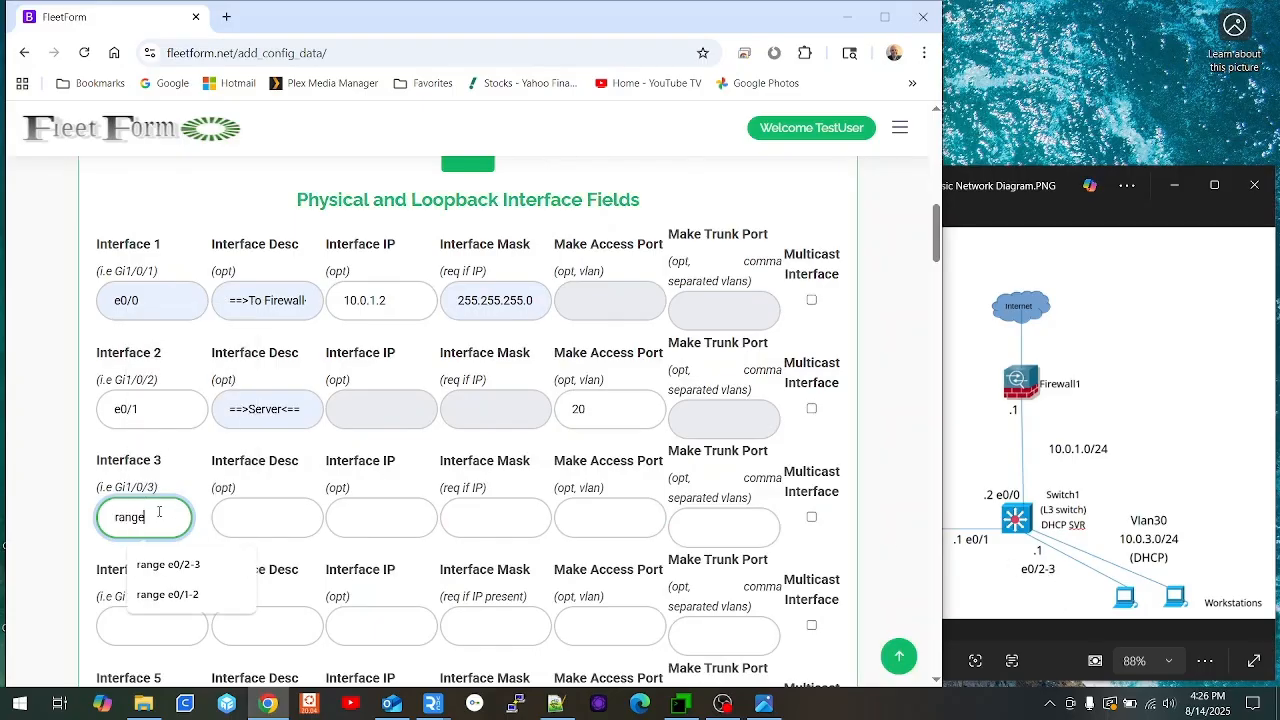
{"action": "type", "text": " e0/2-3"}
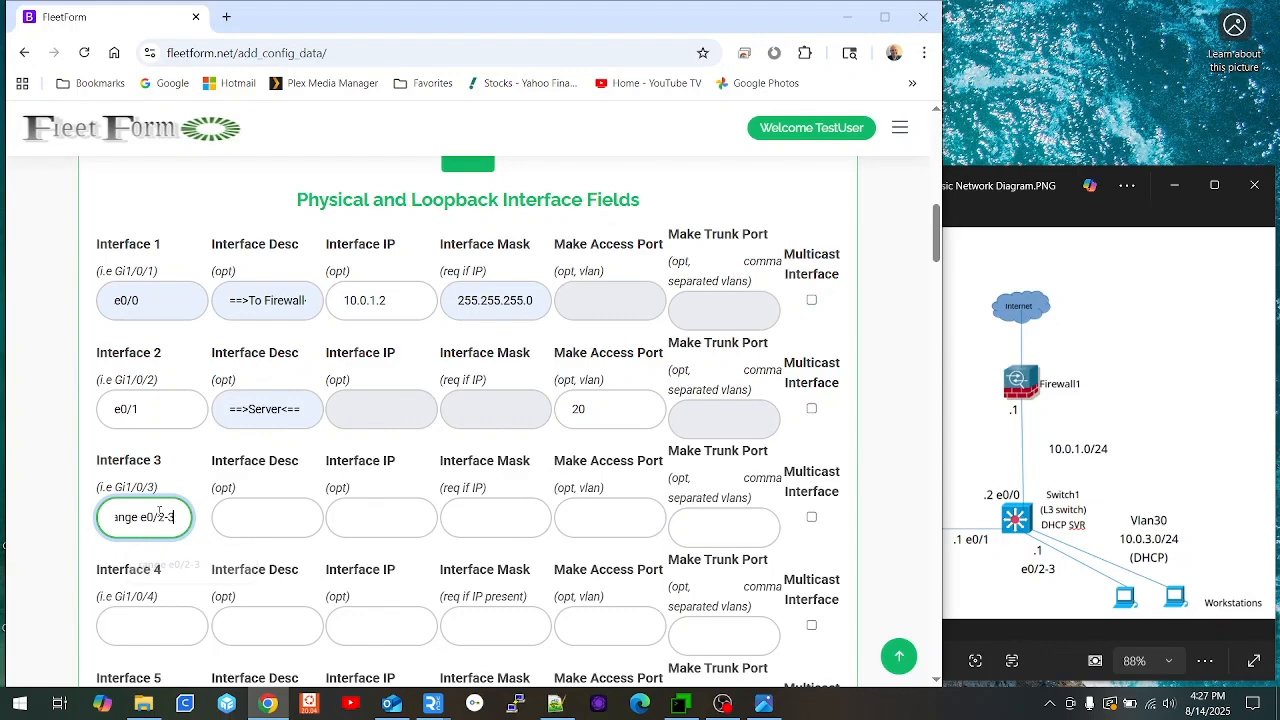
{"action": "key", "text": "Tab"}
{"action": "type", "text": "=="}
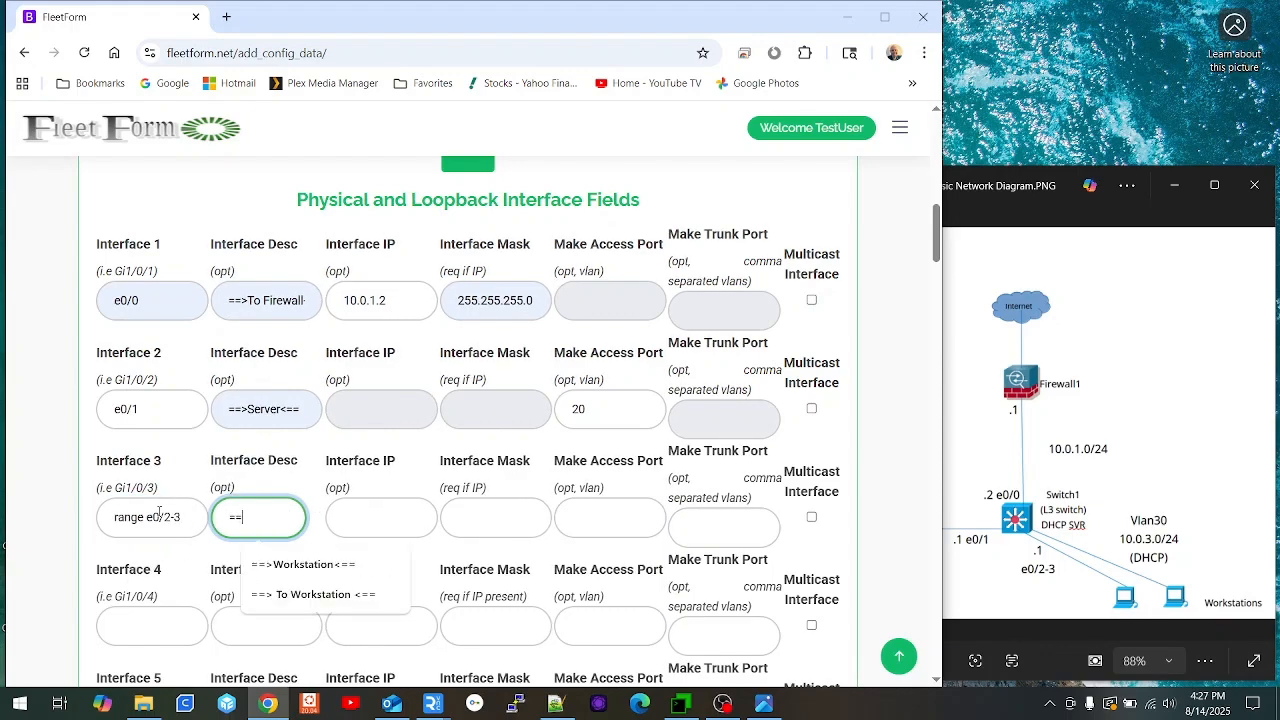
{"action": "left_click", "coordinate": [303, 564]}
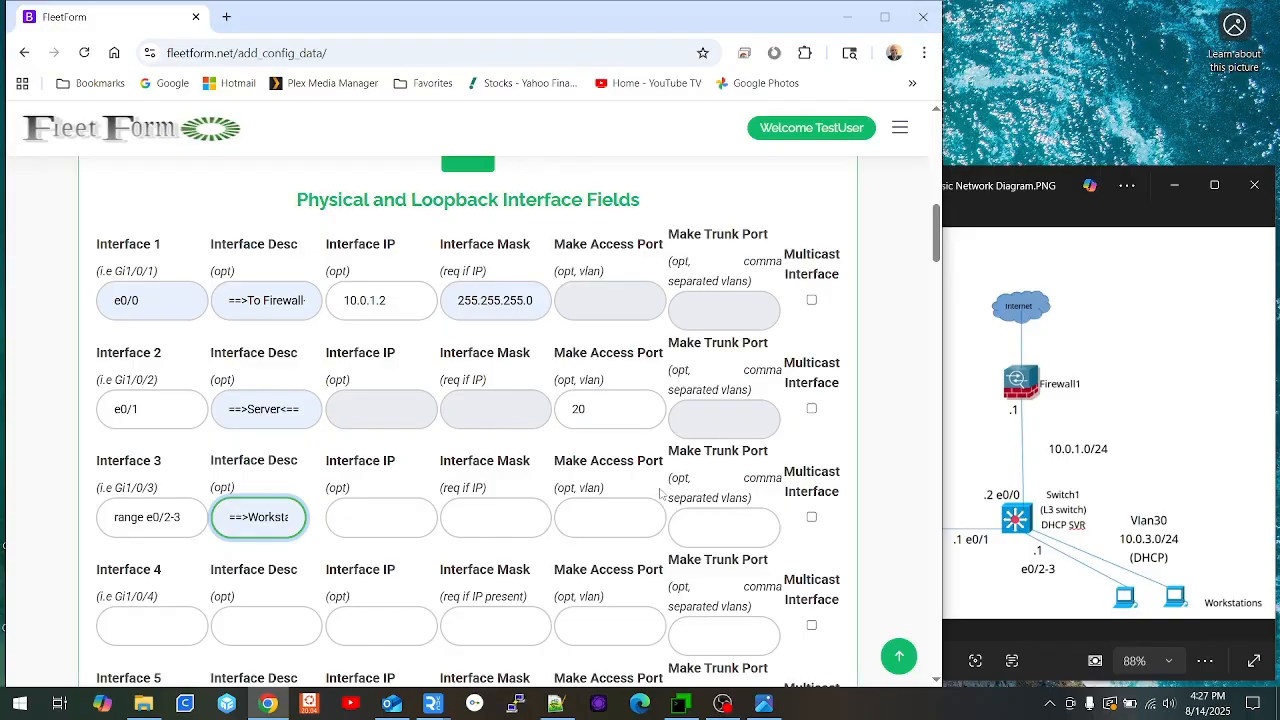
{"action": "left_click", "coordinate": [623, 507]}
{"action": "type", "text": "30"}
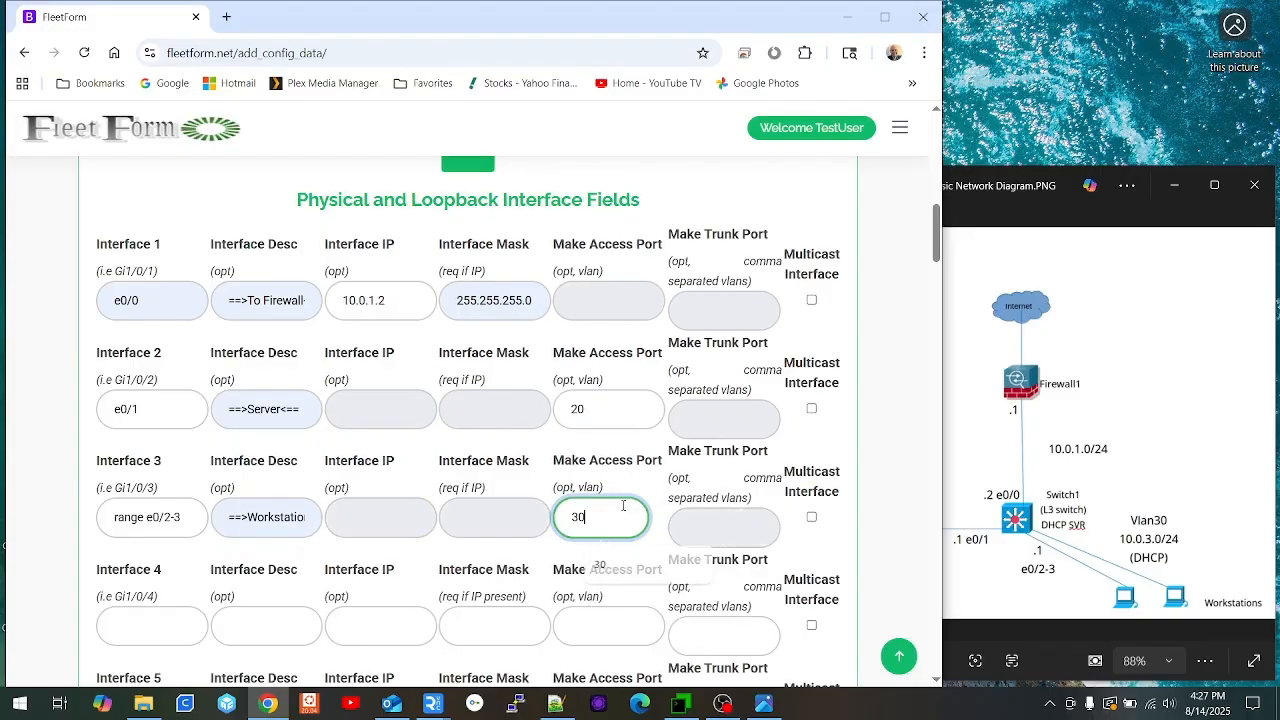
{"action": "scroll", "coordinate": [618, 522], "scroll_direction": "up", "scroll_amount": 1}
{"action": "scroll", "coordinate": [447, 414], "scroll_direction": "down", "scroll_amount": 3}
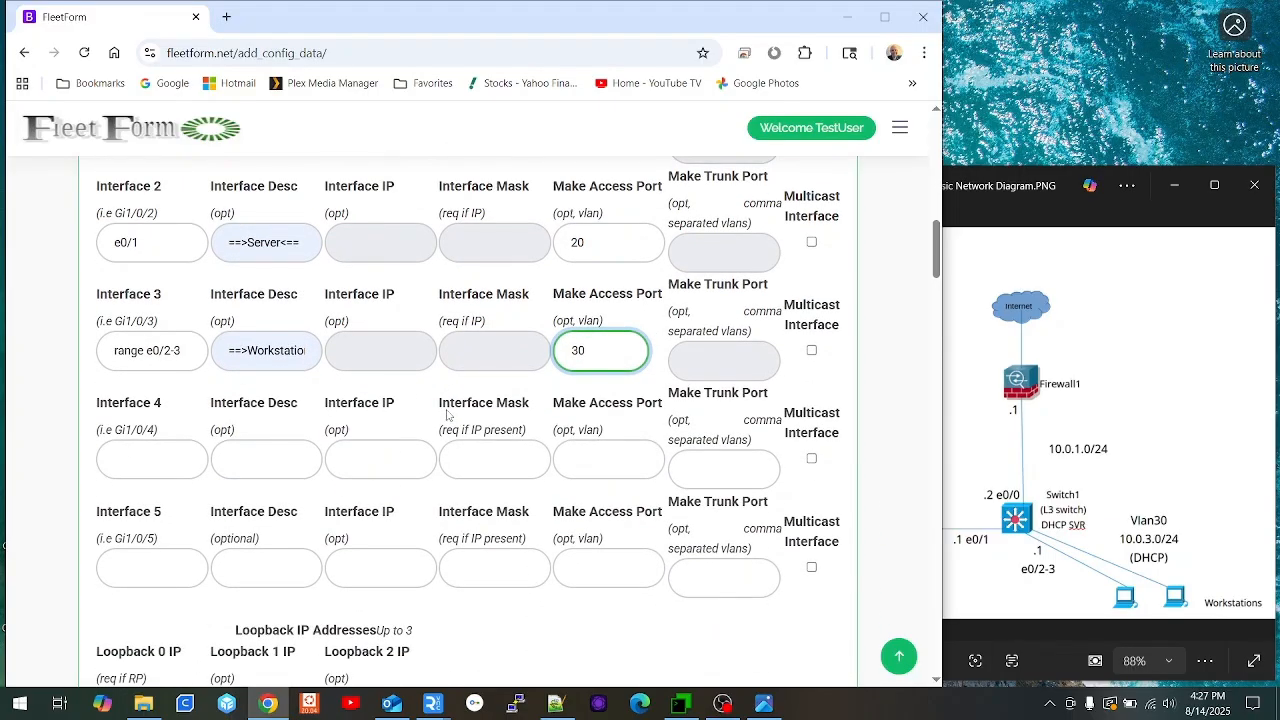
{"action": "scroll", "coordinate": [447, 414], "scroll_direction": "down", "scroll_amount": 5}
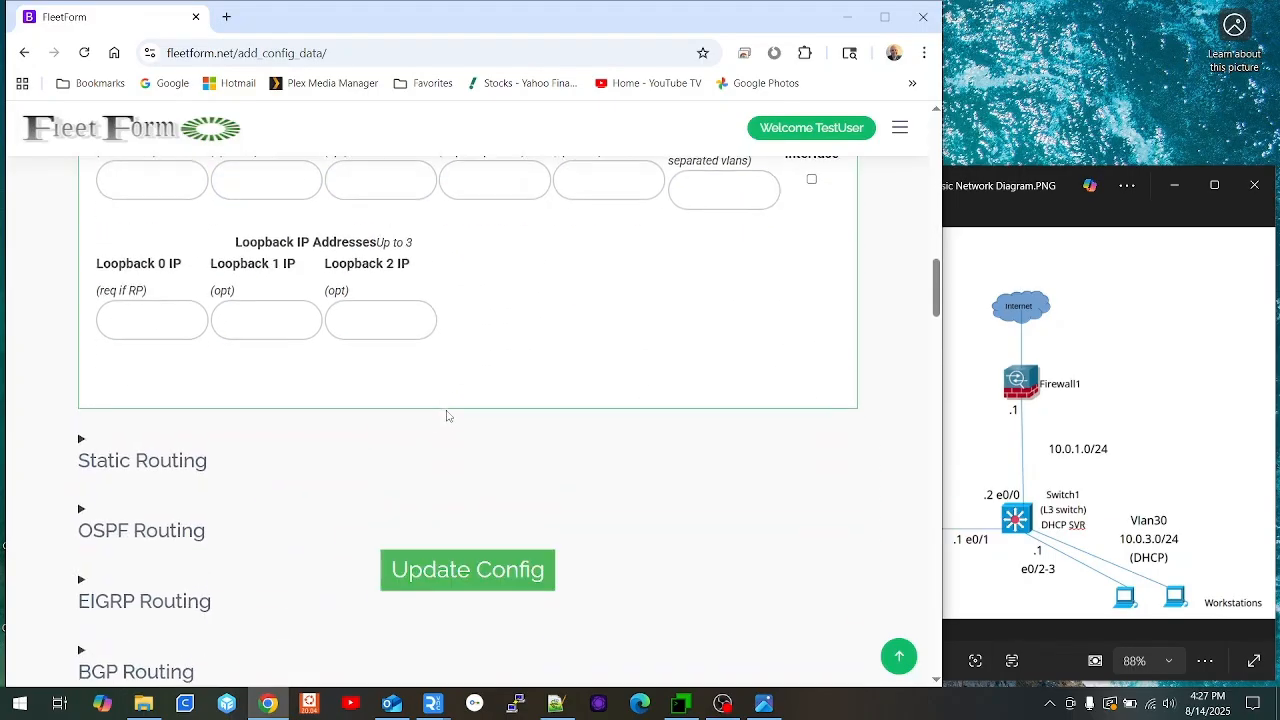
{"action": "left_click", "coordinate": [450, 566]}
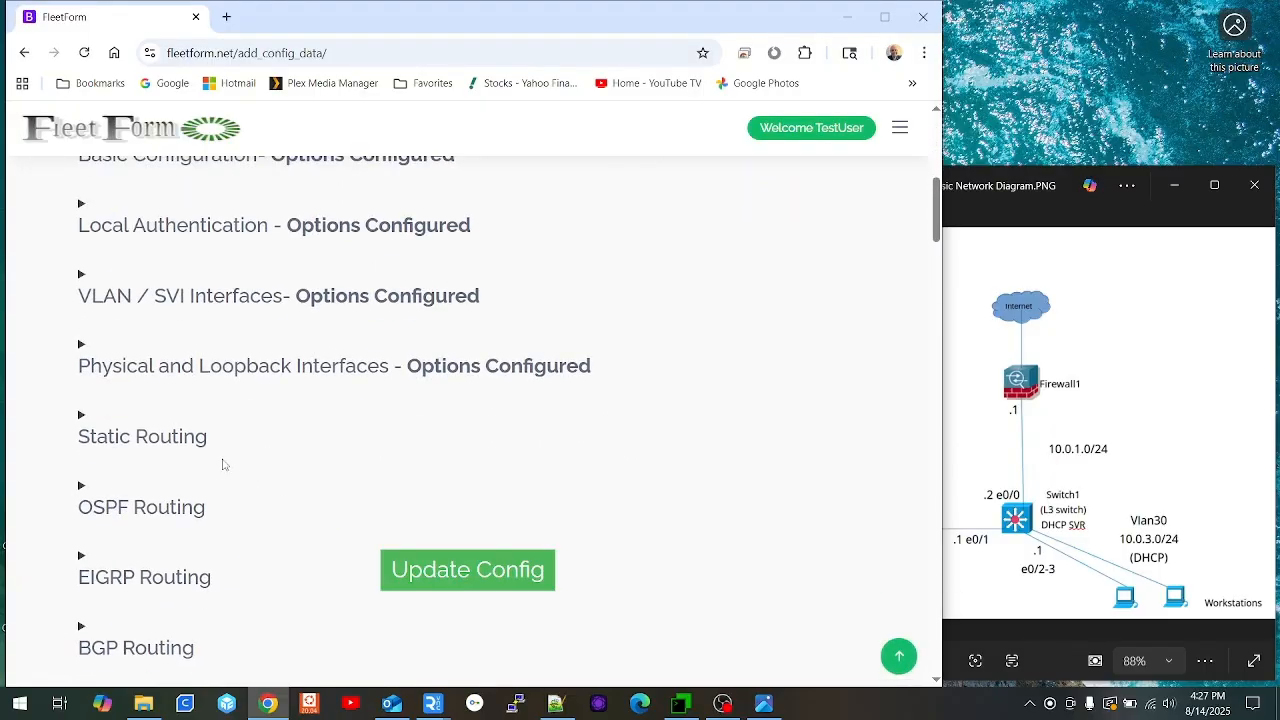
Step: Enter Route 1 as network 0.0.0.0, mask 0.0.0.0, next hop 10.0.1.1
{"action": "left_click", "coordinate": [179, 437]}
{"action": "scroll", "coordinate": [430, 366], "scroll_direction": "down", "scroll_amount": 4}
{"action": "left_click", "coordinate": [144, 259]}
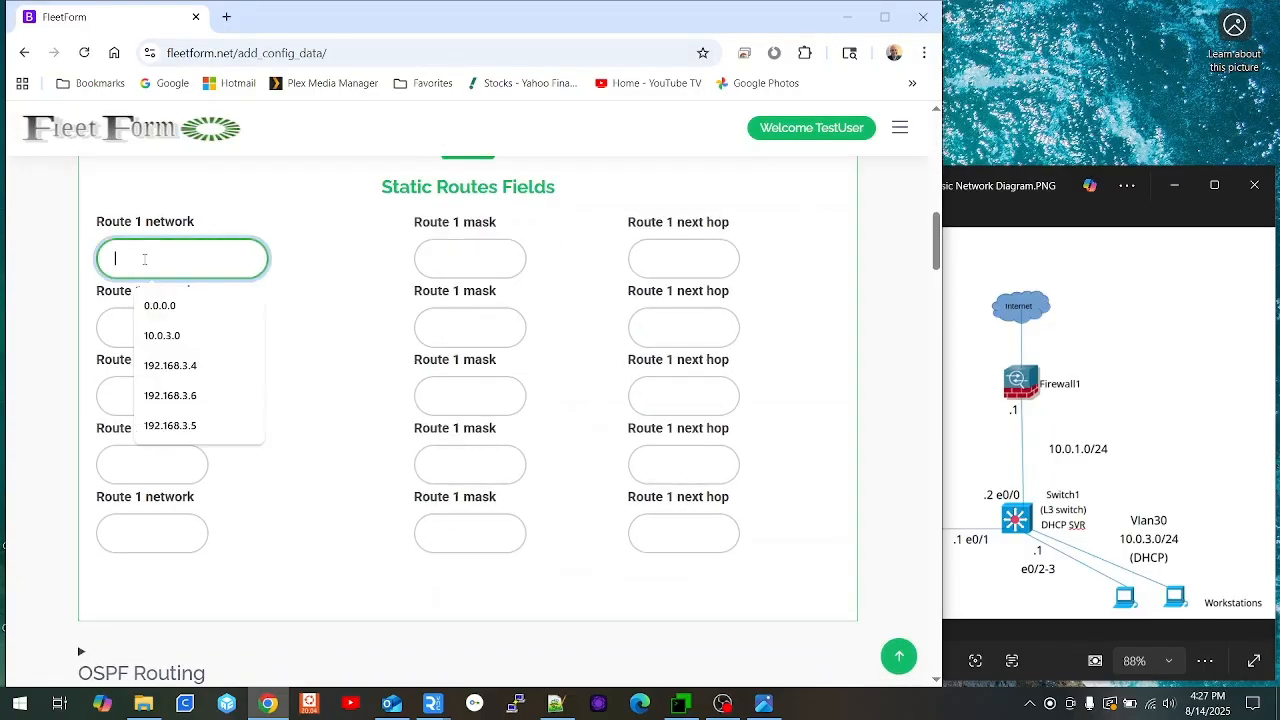
{"action": "type", "text": "0"}
{"action": "key", "text": "Down"}
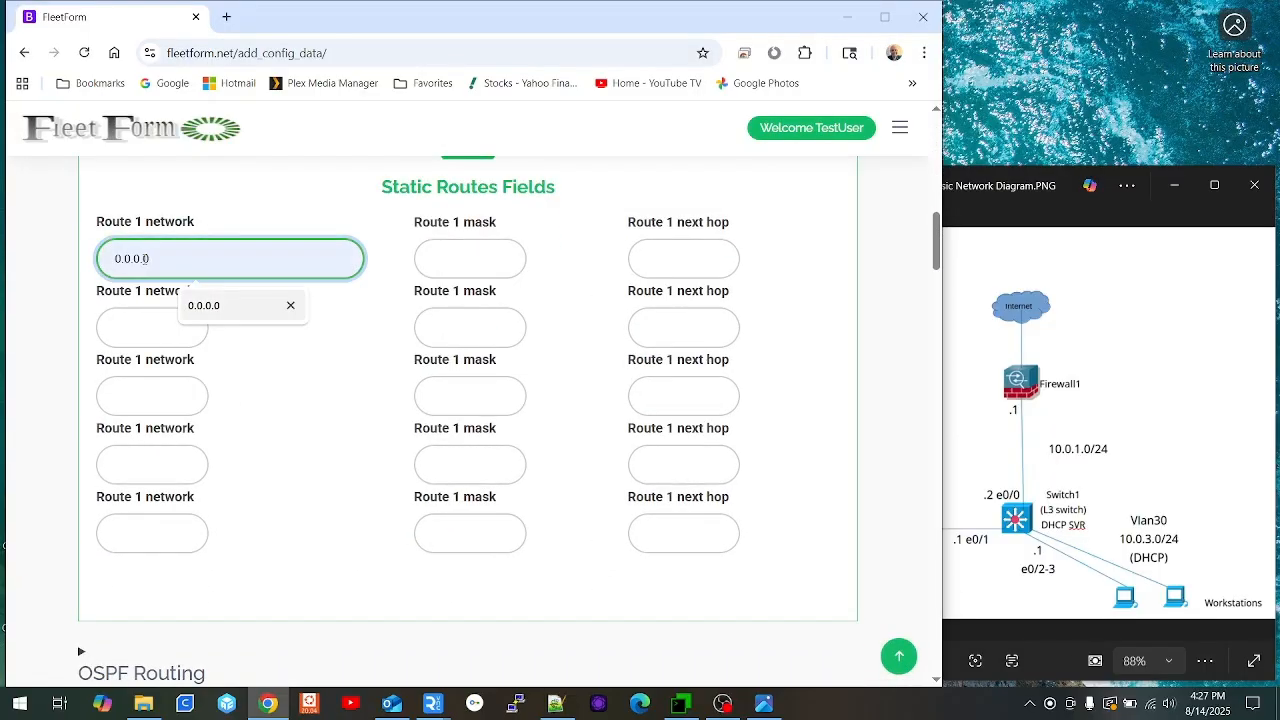
{"action": "key", "text": "Tab"}
{"action": "key", "text": "Down"}
{"action": "key", "text": "Down"}
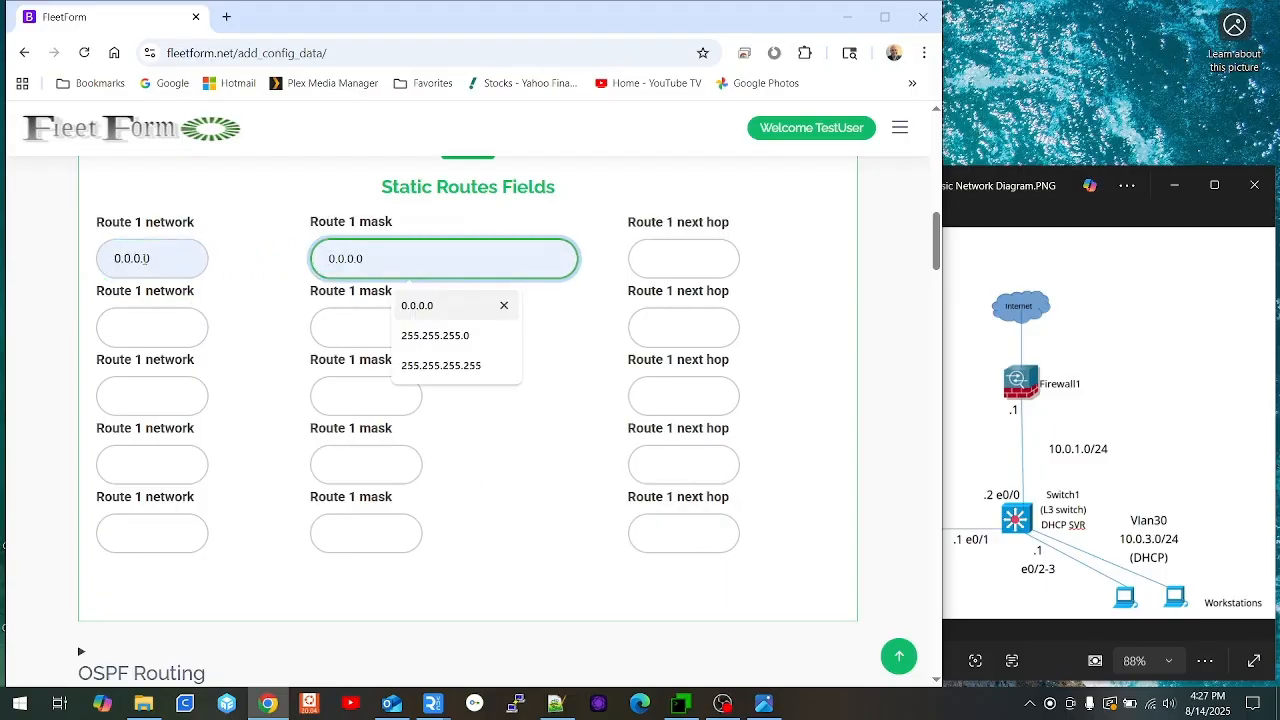
{"action": "key", "text": "Tab"}
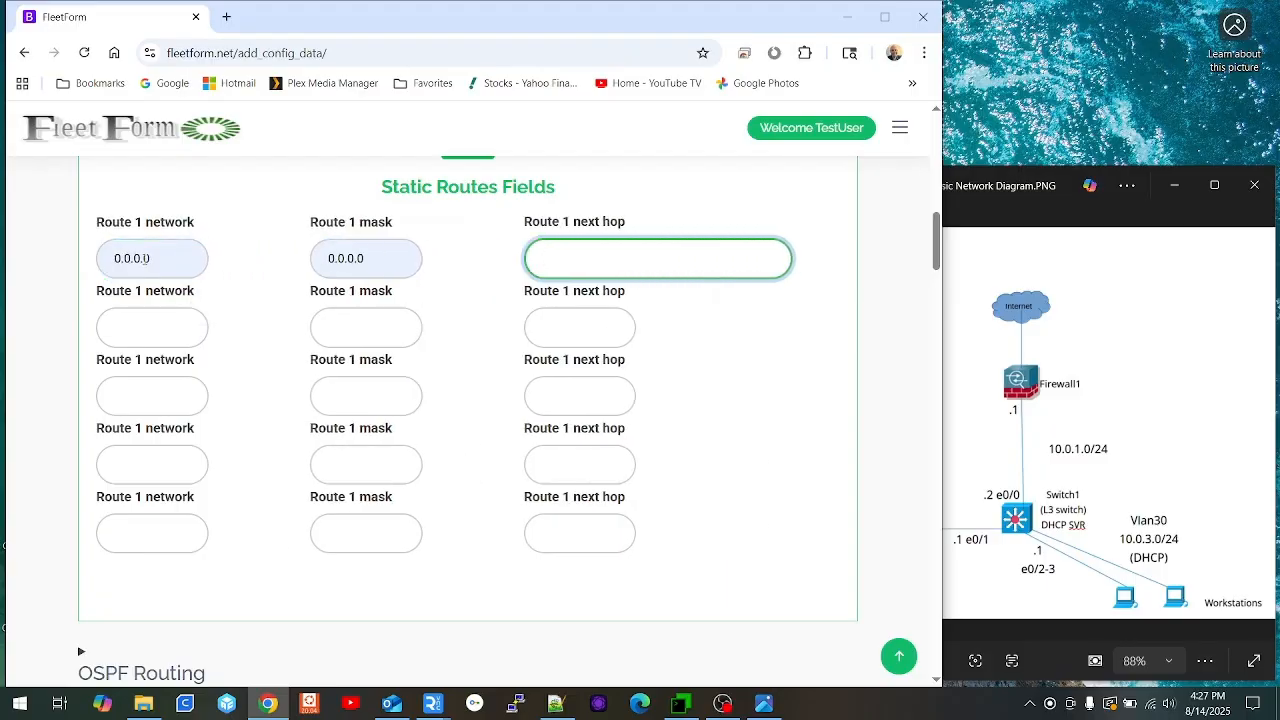
{"action": "type", "text": "10"}
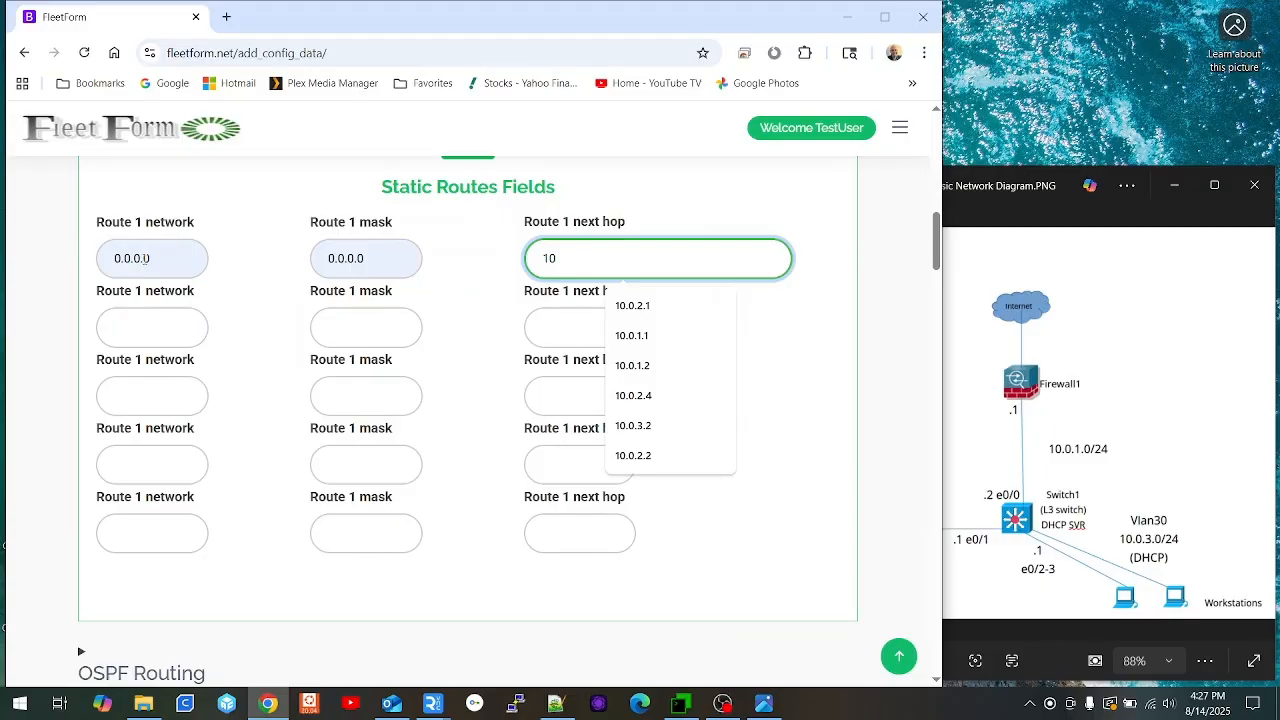
{"action": "type", "text": ".0.1.1"}
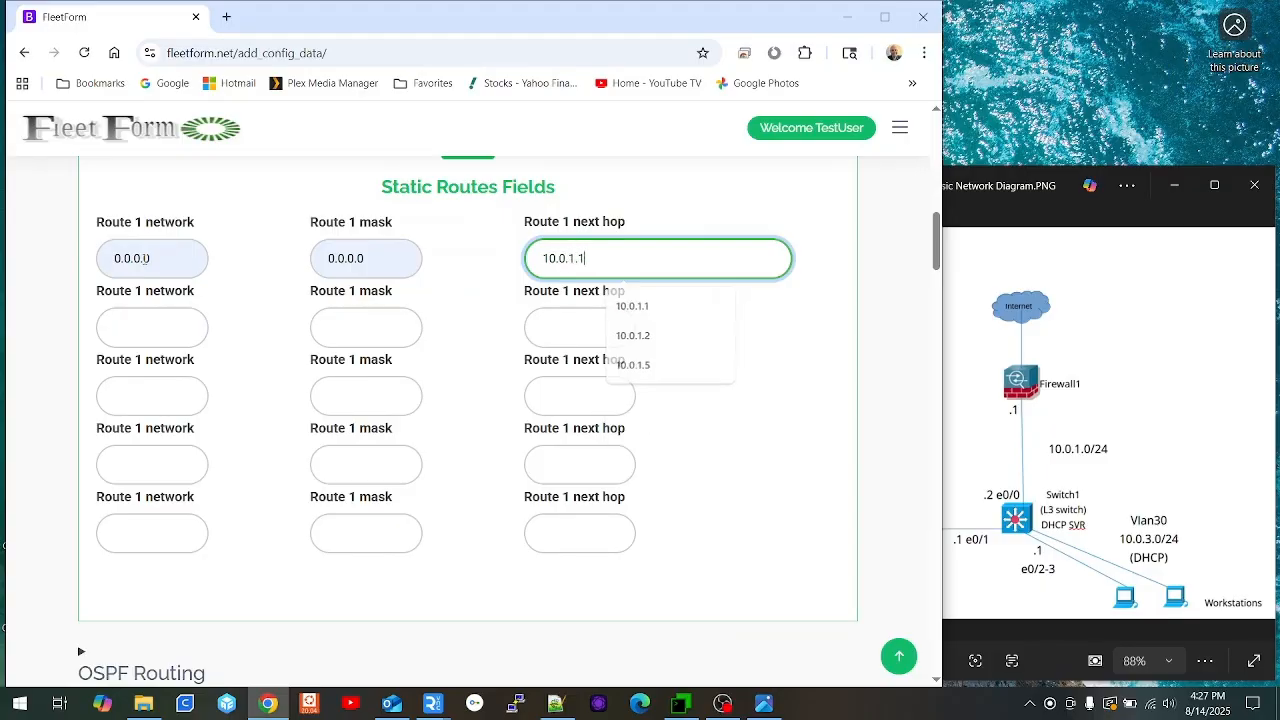
{"action": "scroll", "coordinate": [378, 440], "scroll_direction": "down", "scroll_amount": 3}
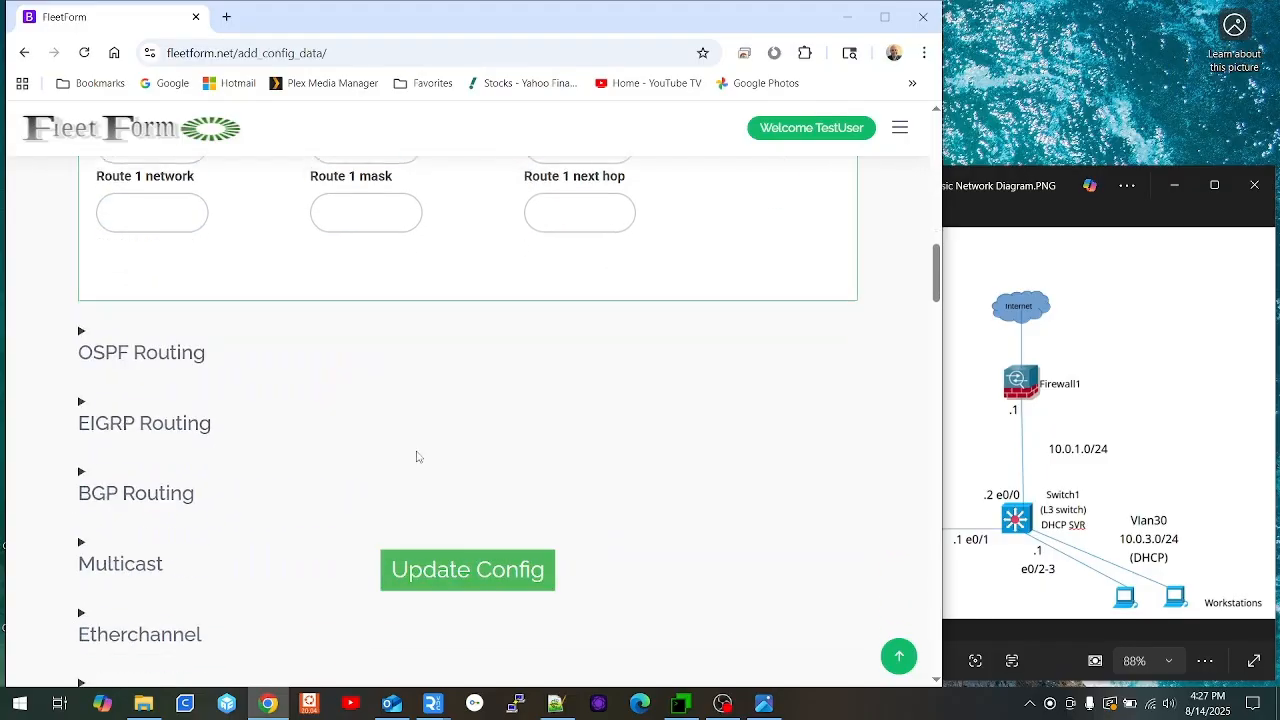
Step: Save the static route and name a new DHCP pool Workstations
{"action": "left_click", "coordinate": [474, 566]}
{"action": "scroll", "coordinate": [389, 426], "scroll_direction": "down", "scroll_amount": 10}
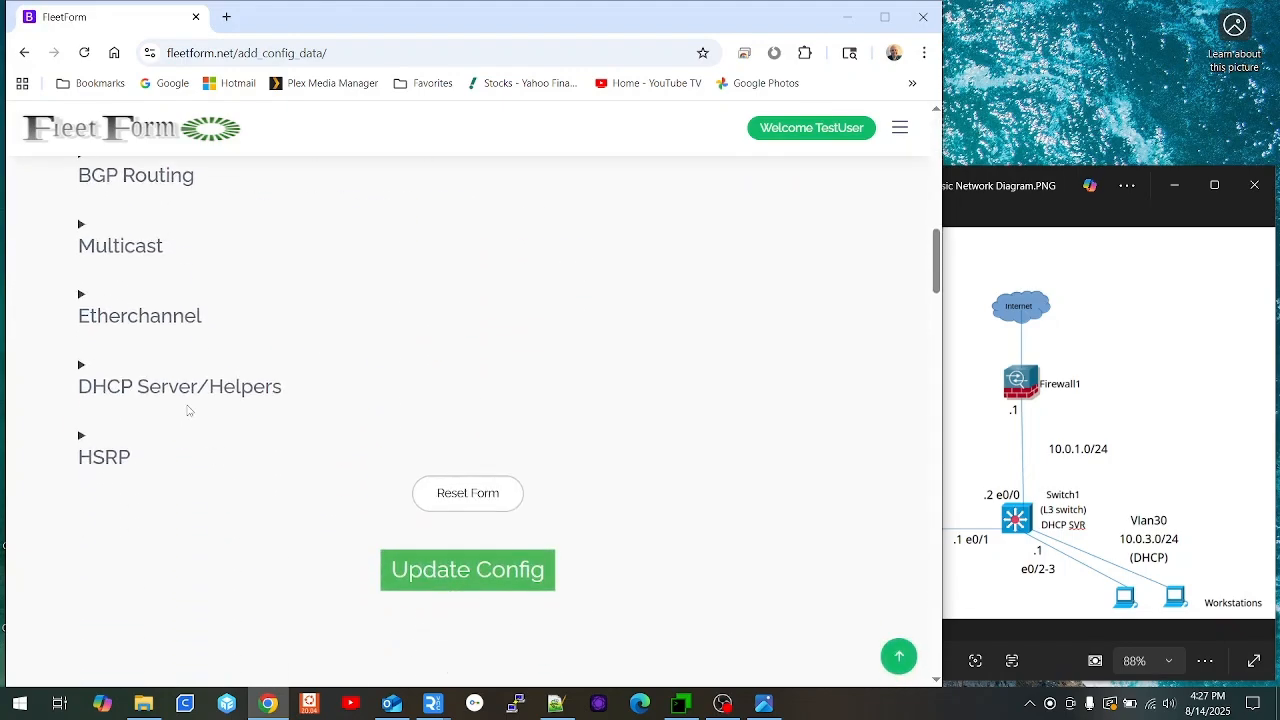
{"action": "left_click", "coordinate": [189, 390]}
{"action": "scroll", "coordinate": [361, 378], "scroll_direction": "down", "scroll_amount": 3}
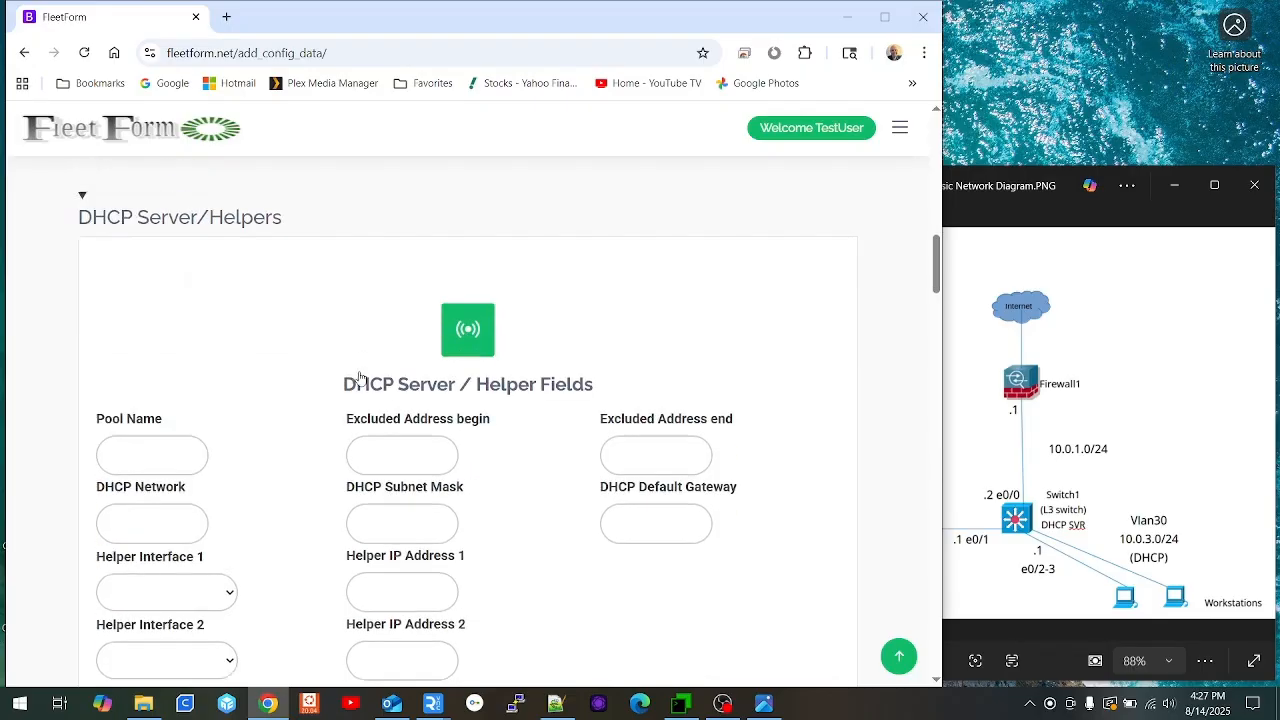
{"action": "left_click", "coordinate": [148, 348]}
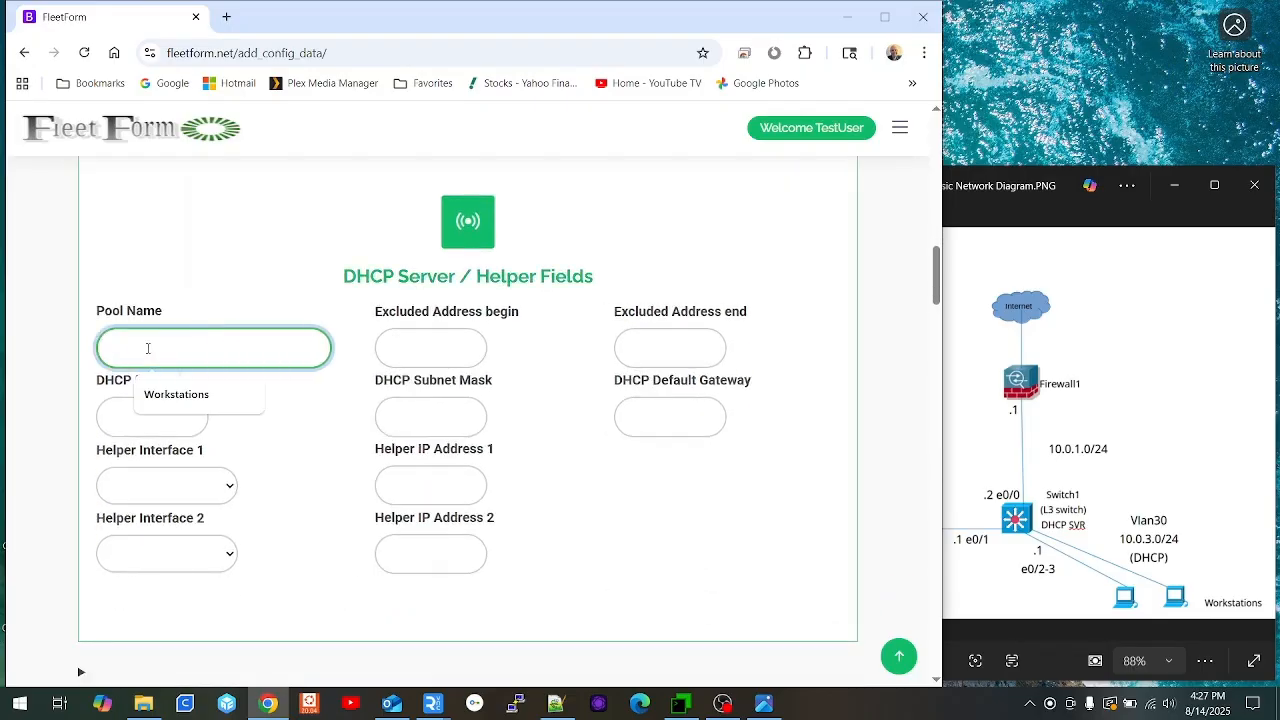
{"action": "left_click", "coordinate": [192, 392]}
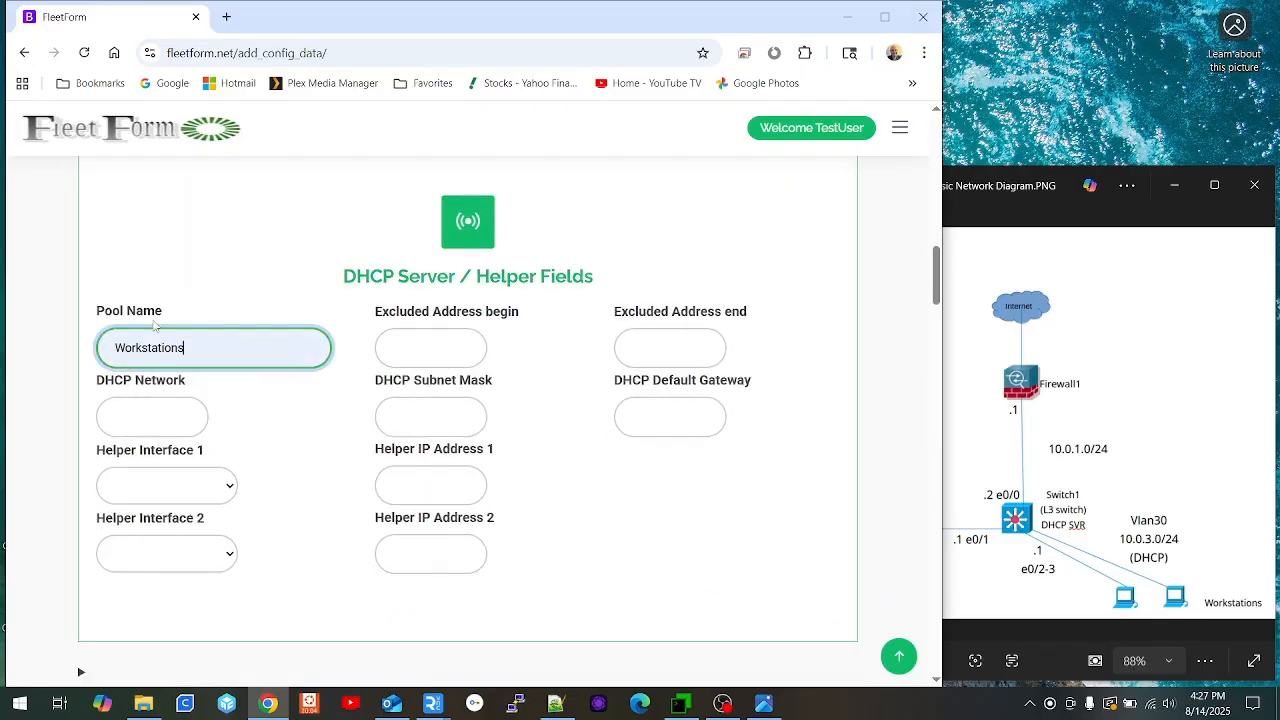
Step: Exclude 10.0.3.1–10.0.3.9 and set pool network 10.0.3.0 255.255.255.0 with gateway 10.0.3.1
{"action": "left_click", "coordinate": [419, 352]}
{"action": "left_click", "coordinate": [428, 391]}
{"action": "left_click", "coordinate": [640, 350]}
{"action": "left_click", "coordinate": [680, 394]}
{"action": "left_click", "coordinate": [147, 414]}
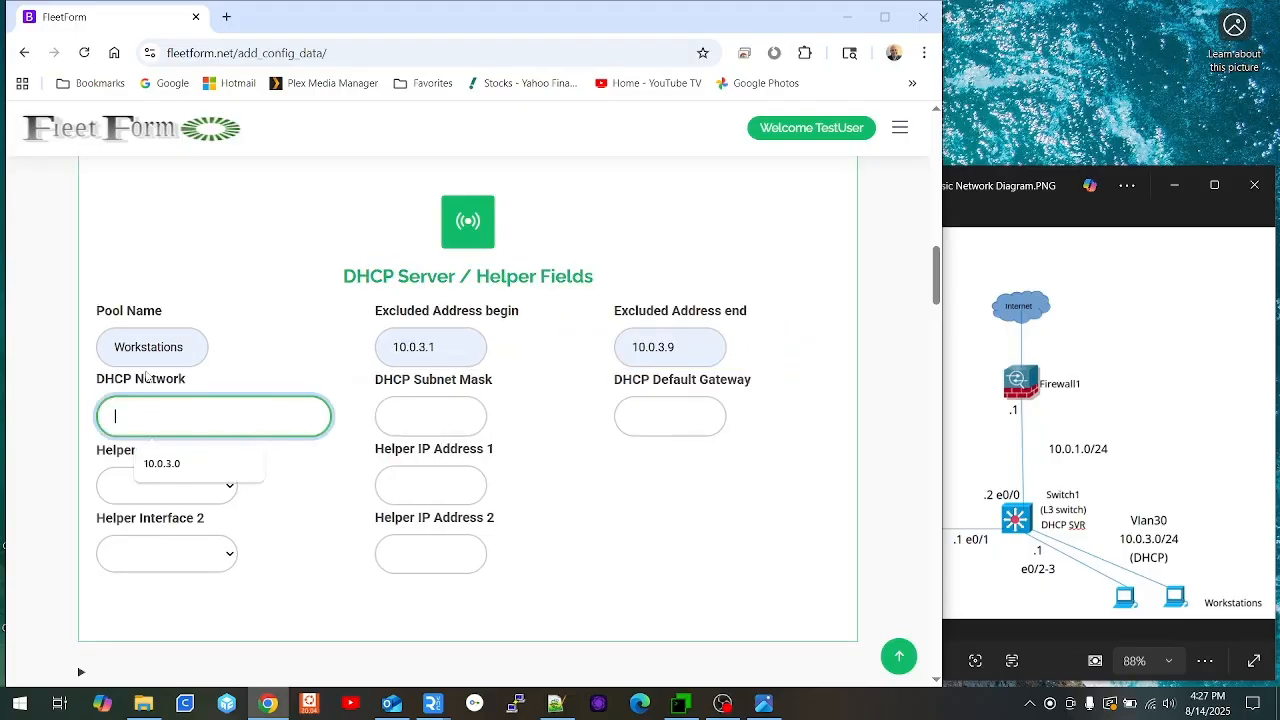
{"action": "left_click", "coordinate": [168, 466]}
{"action": "left_click", "coordinate": [429, 418]}
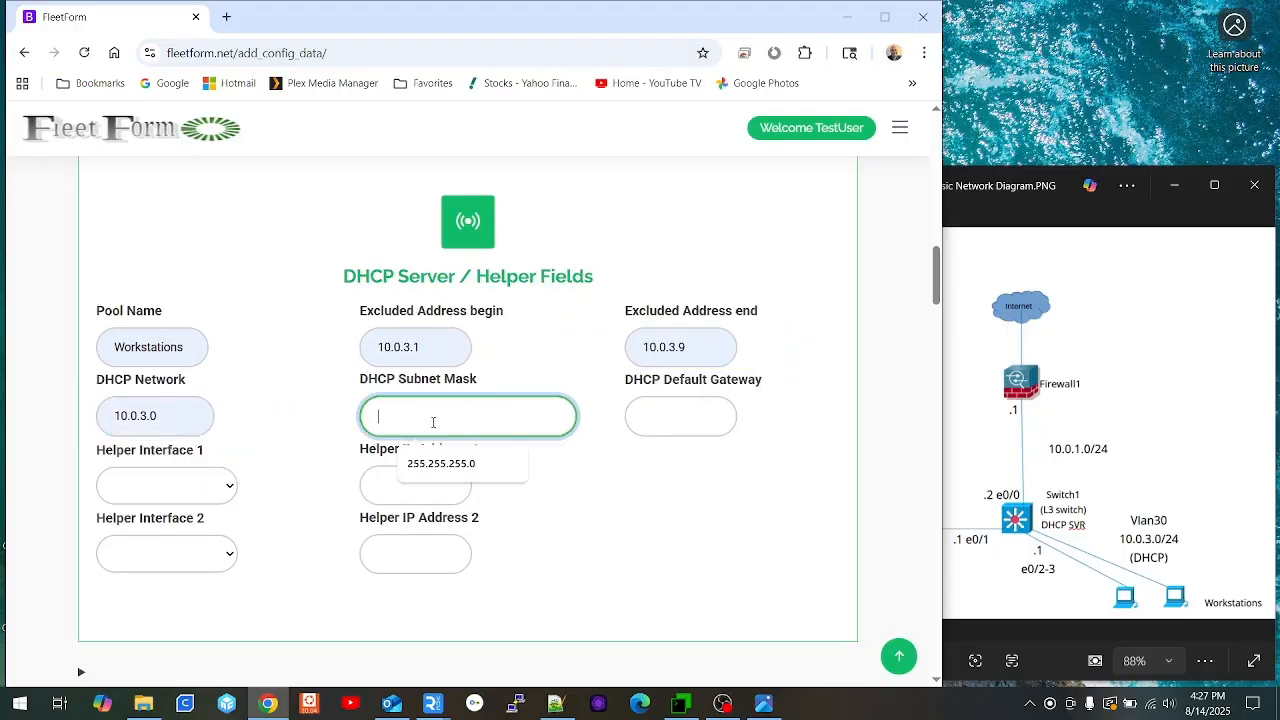
{"action": "left_click", "coordinate": [452, 464]}
{"action": "left_click", "coordinate": [650, 414]}
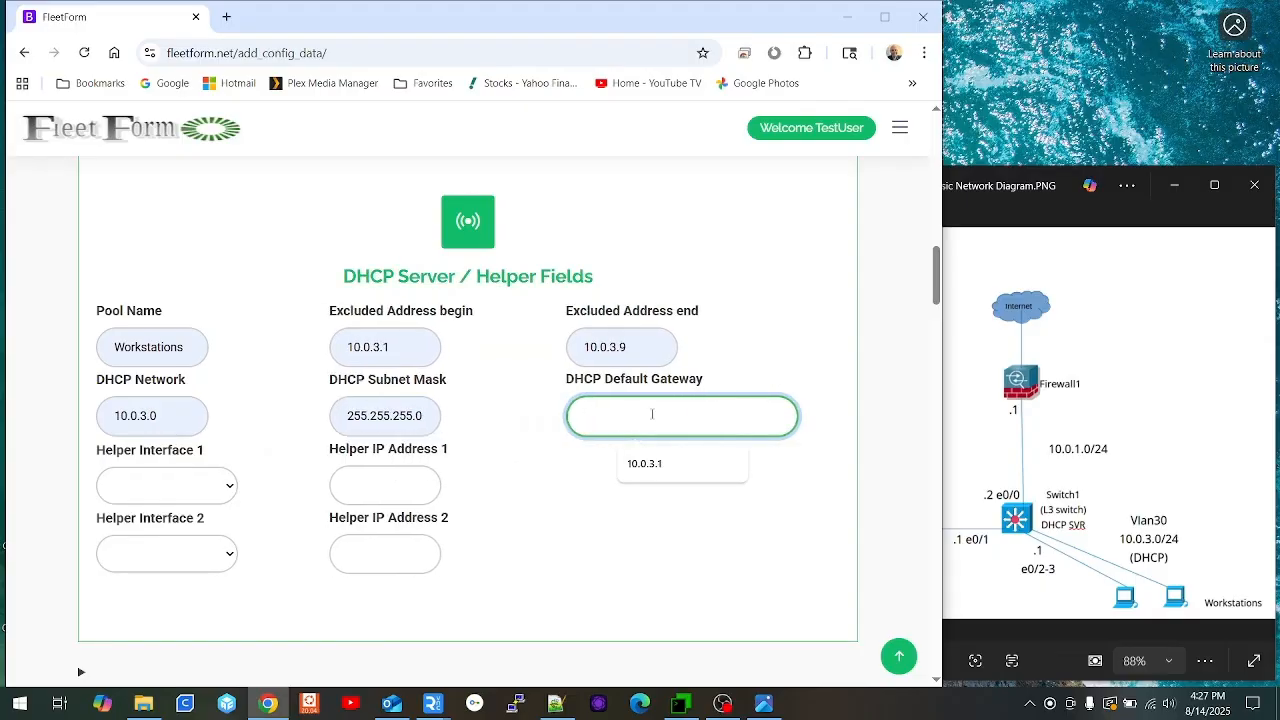
{"action": "type", "text": "10.0.3.1"}
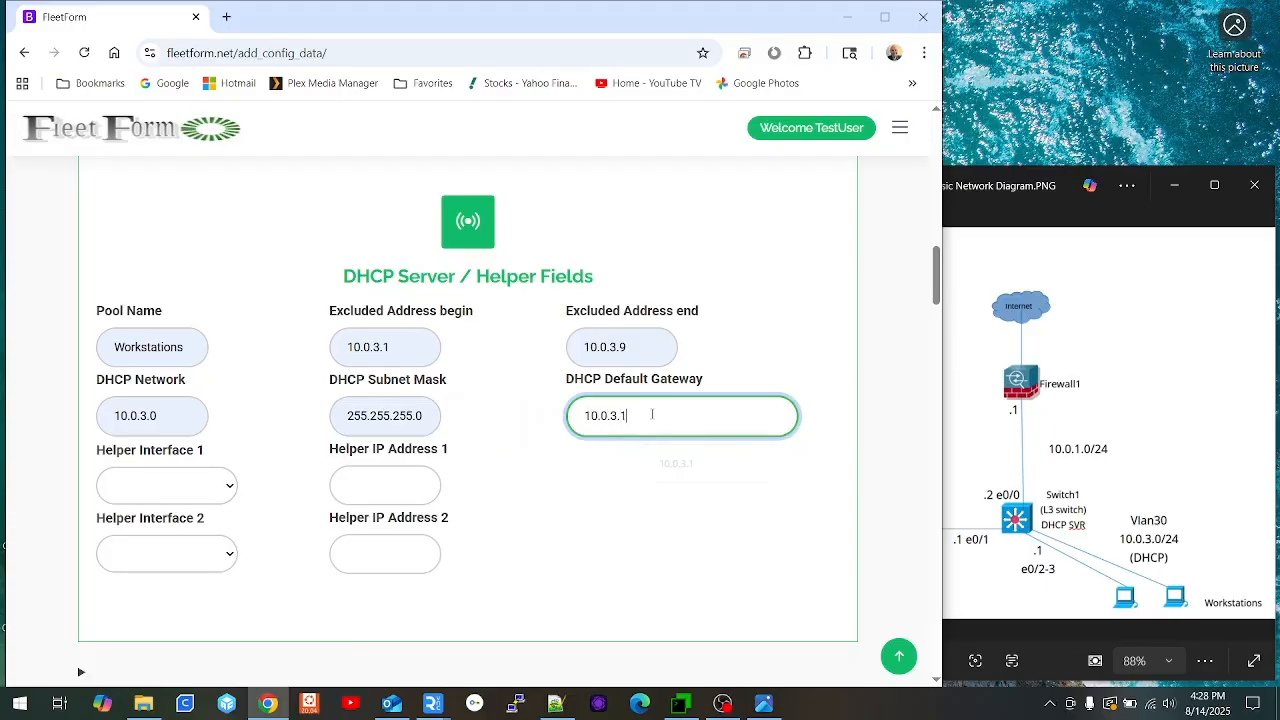
Step: Save the DHCP settings and scroll down to the generated Switch1 configuration text
{"action": "scroll", "coordinate": [465, 490], "scroll_direction": "down", "scroll_amount": 2}
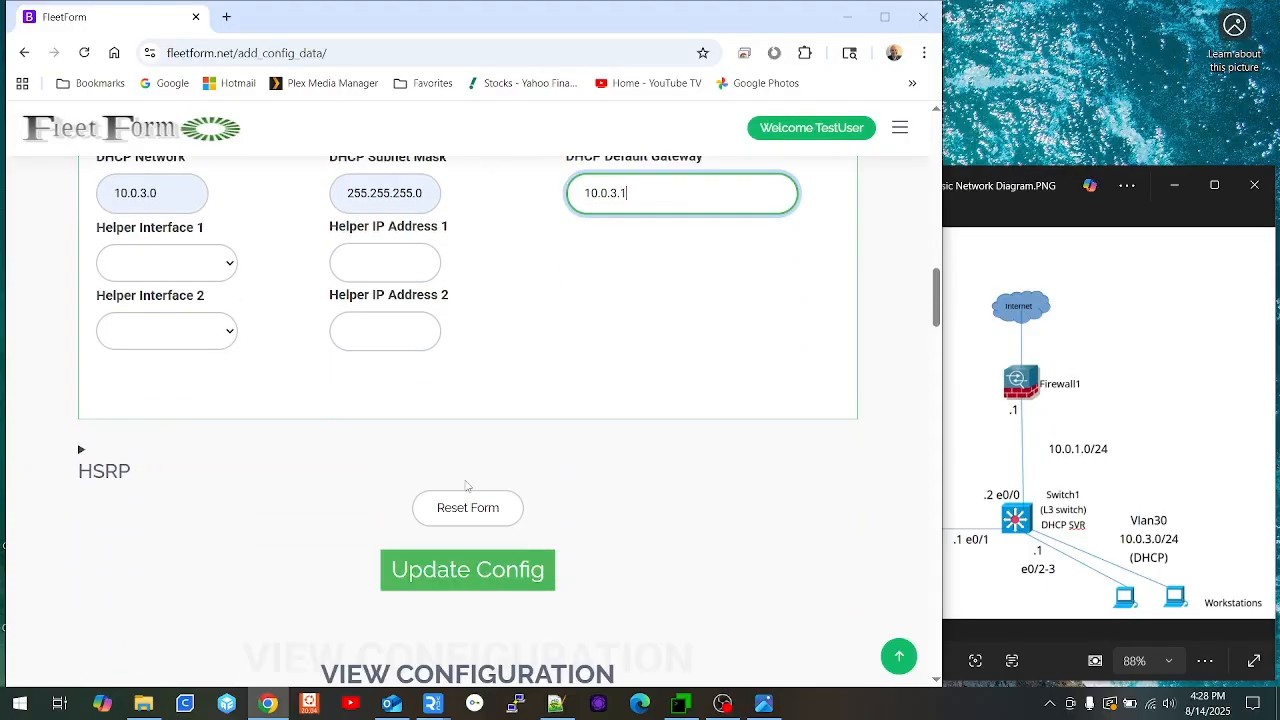
{"action": "left_click", "coordinate": [463, 573]}
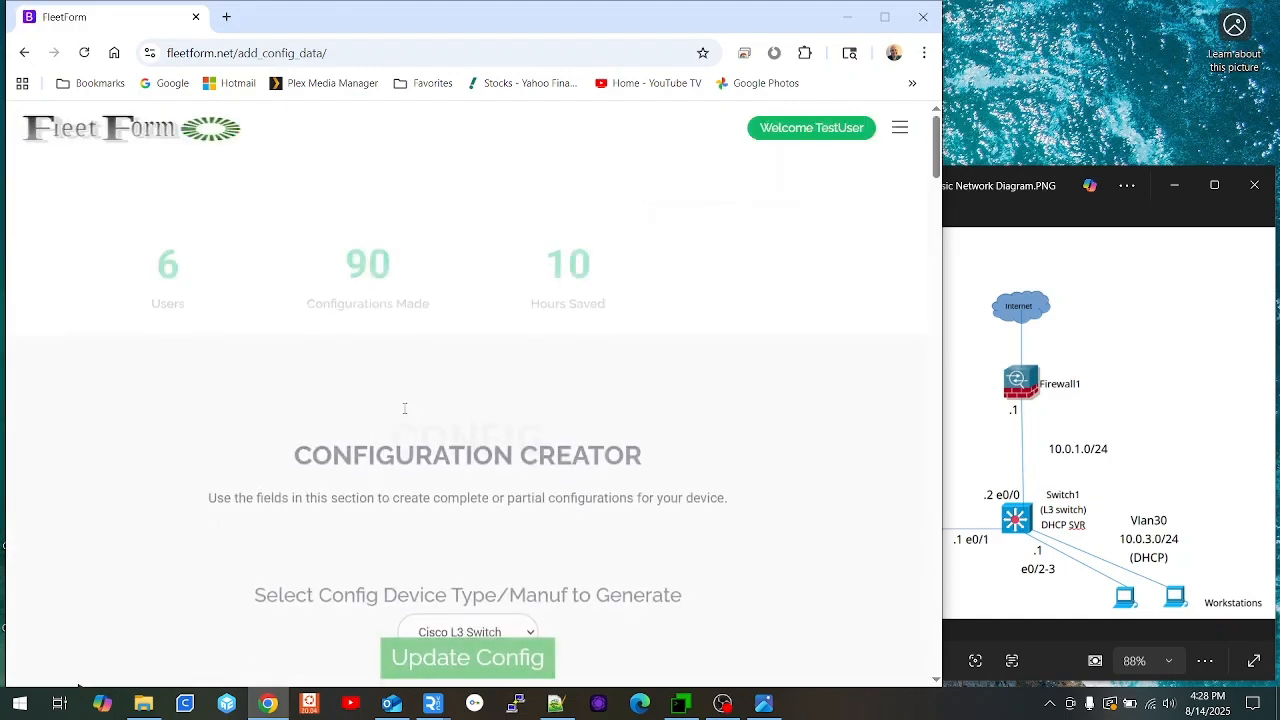
{"action": "scroll", "coordinate": [305, 434], "scroll_direction": "down", "scroll_amount": 3}
{"action": "scroll", "coordinate": [305, 434], "scroll_direction": "down", "scroll_amount": 7}
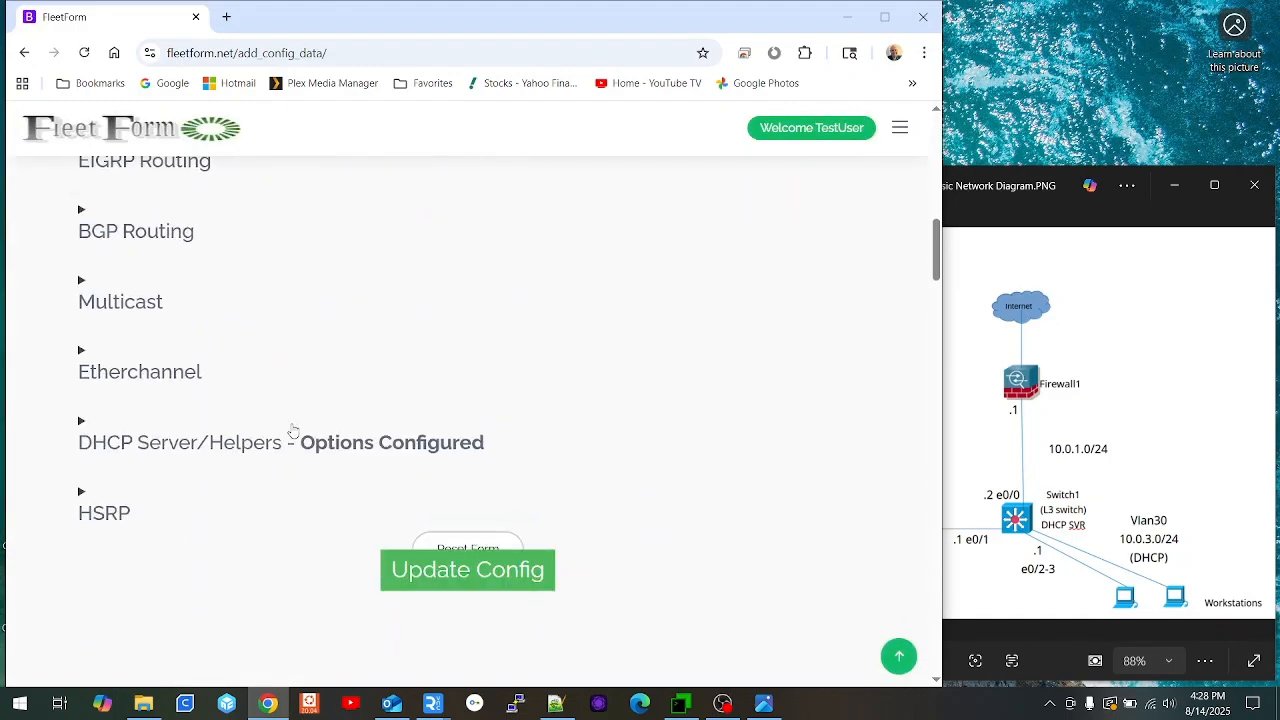
{"action": "scroll", "coordinate": [307, 424], "scroll_direction": "down", "scroll_amount": 3}
{"action": "scroll", "coordinate": [314, 417], "scroll_direction": "down", "scroll_amount": 3}
{"action": "scroll", "coordinate": [349, 417], "scroll_direction": "down", "scroll_amount": 2}
{"action": "scroll", "coordinate": [358, 417], "scroll_direction": "down", "scroll_amount": 2}
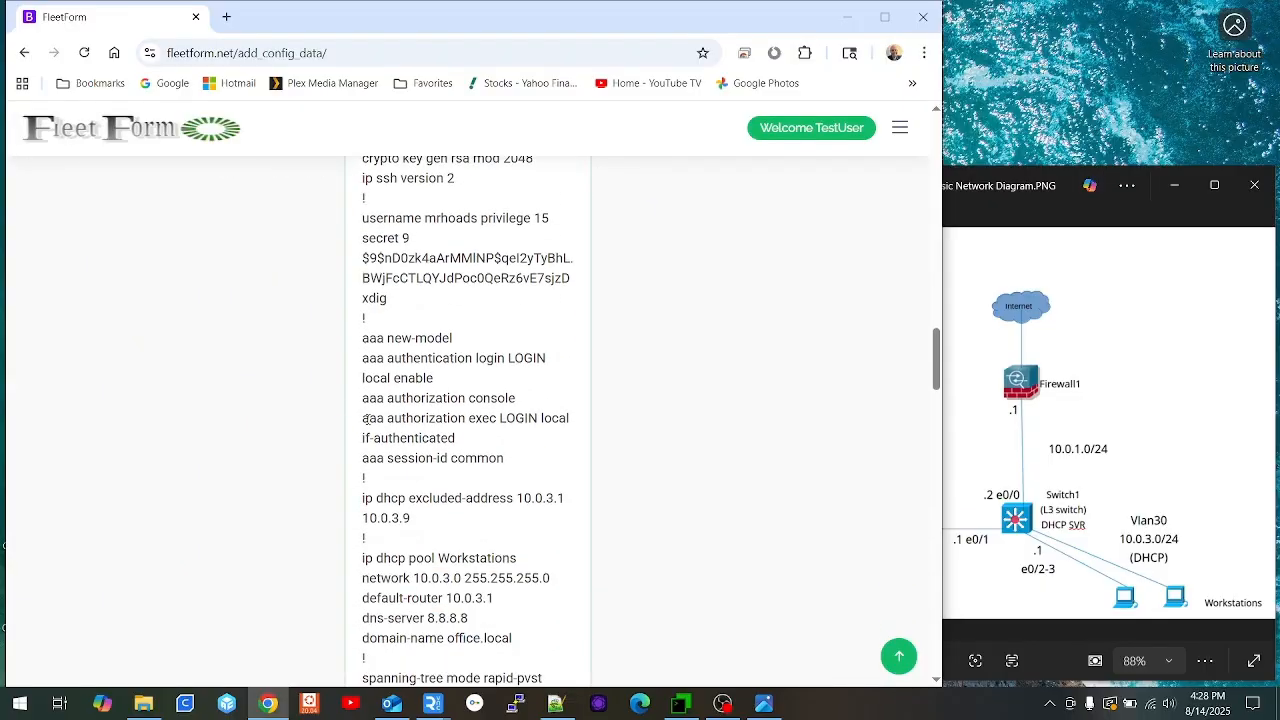
{"action": "scroll", "coordinate": [370, 392], "scroll_direction": "down", "scroll_amount": 3}
{"action": "scroll", "coordinate": [369, 398], "scroll_direction": "down", "scroll_amount": 6}
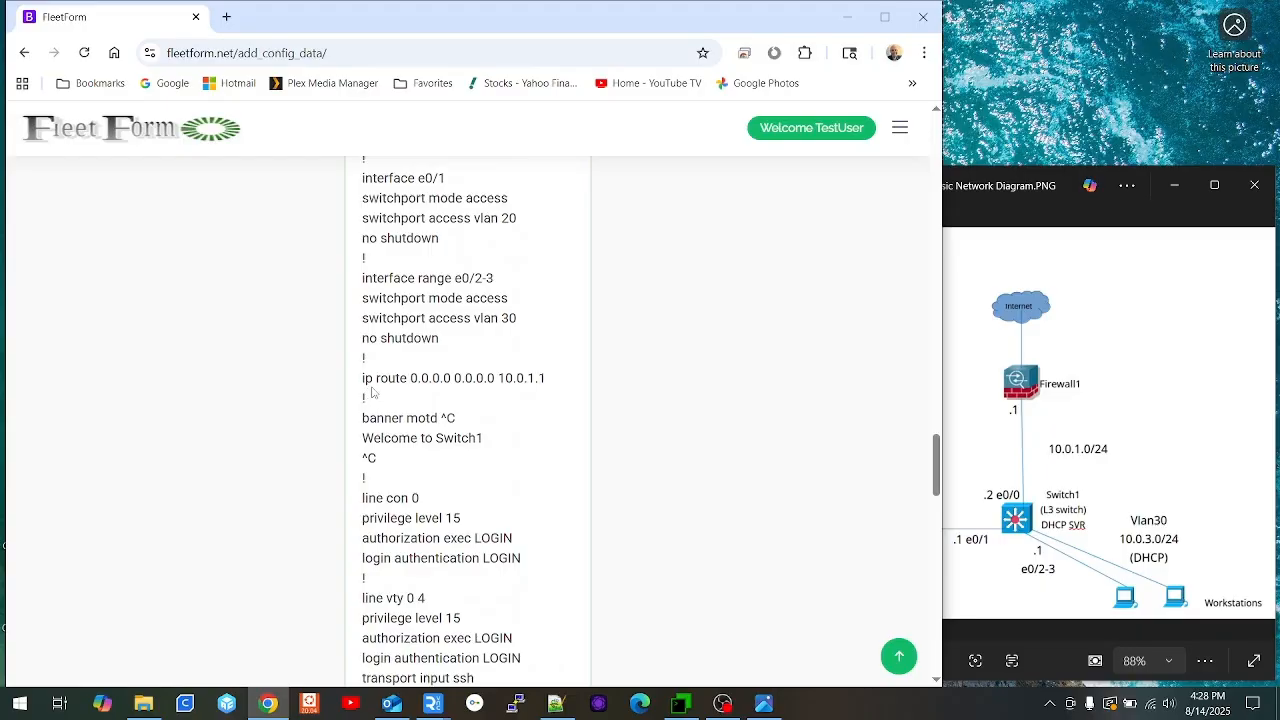
{"action": "scroll", "coordinate": [369, 398], "scroll_direction": "down", "scroll_amount": 3}
{"action": "scroll", "coordinate": [376, 381], "scroll_direction": "up", "scroll_amount": 12}
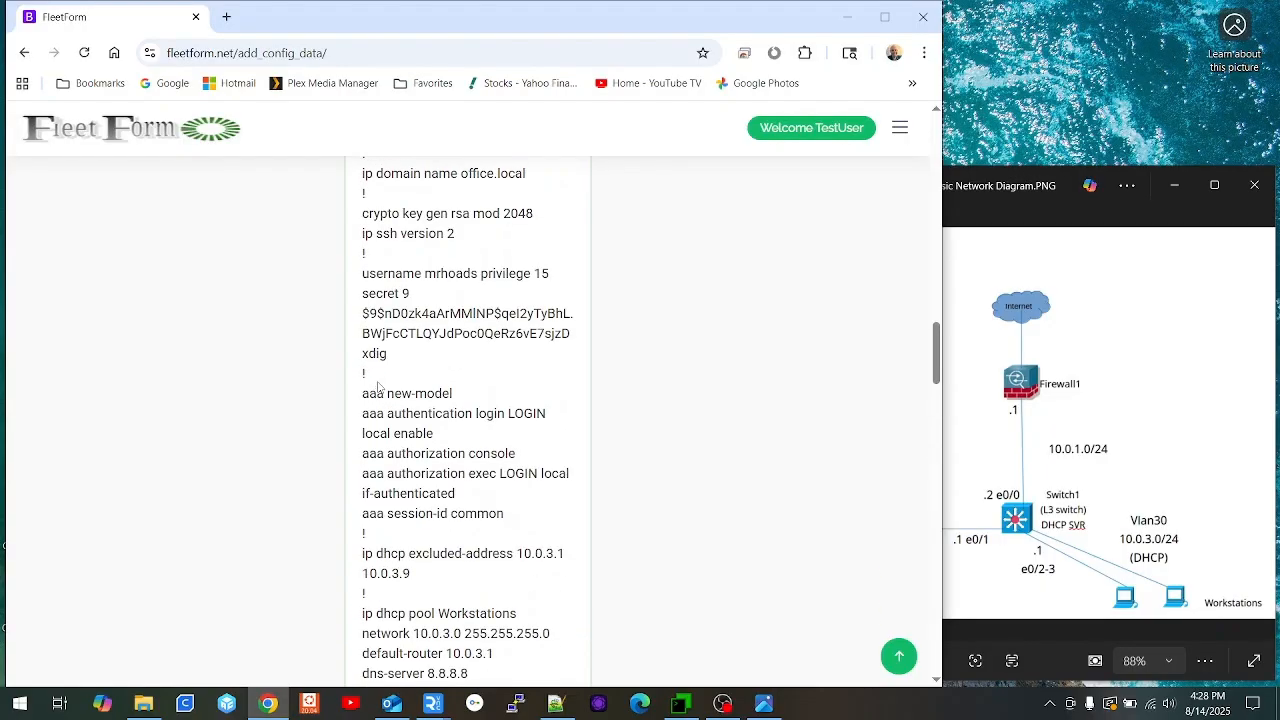
Step: Select the generated Switch1 configuration text and copy it to the clipboard
{"action": "left_click_drag", "start_coordinate": [362, 381], "coordinate": [549, 587]}
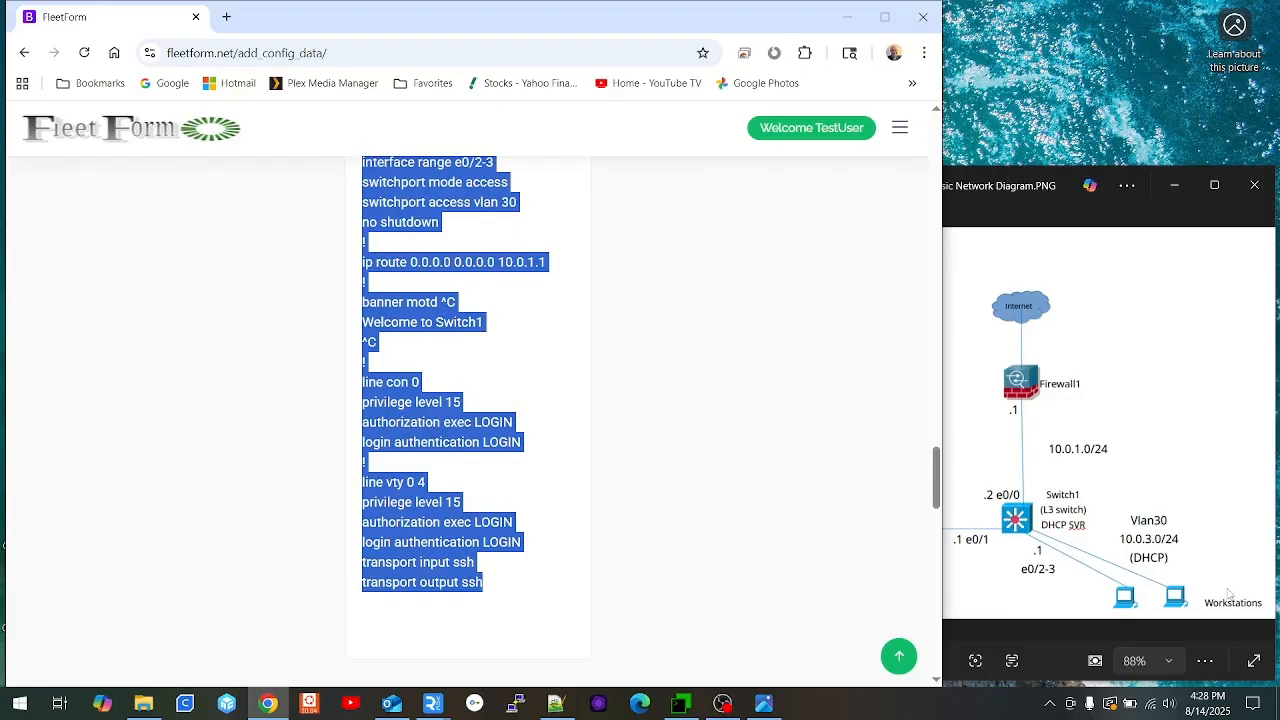
{"action": "right_click", "coordinate": [400, 404]}
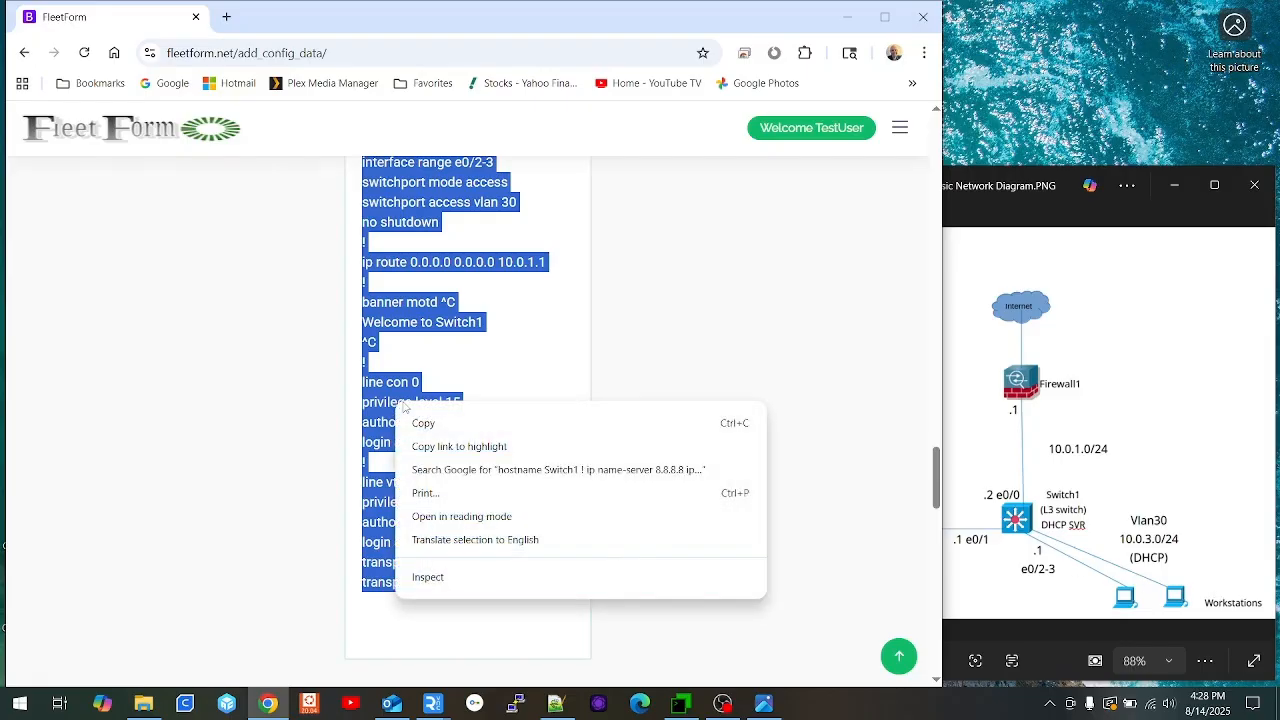
{"action": "left_click", "coordinate": [423, 423]}
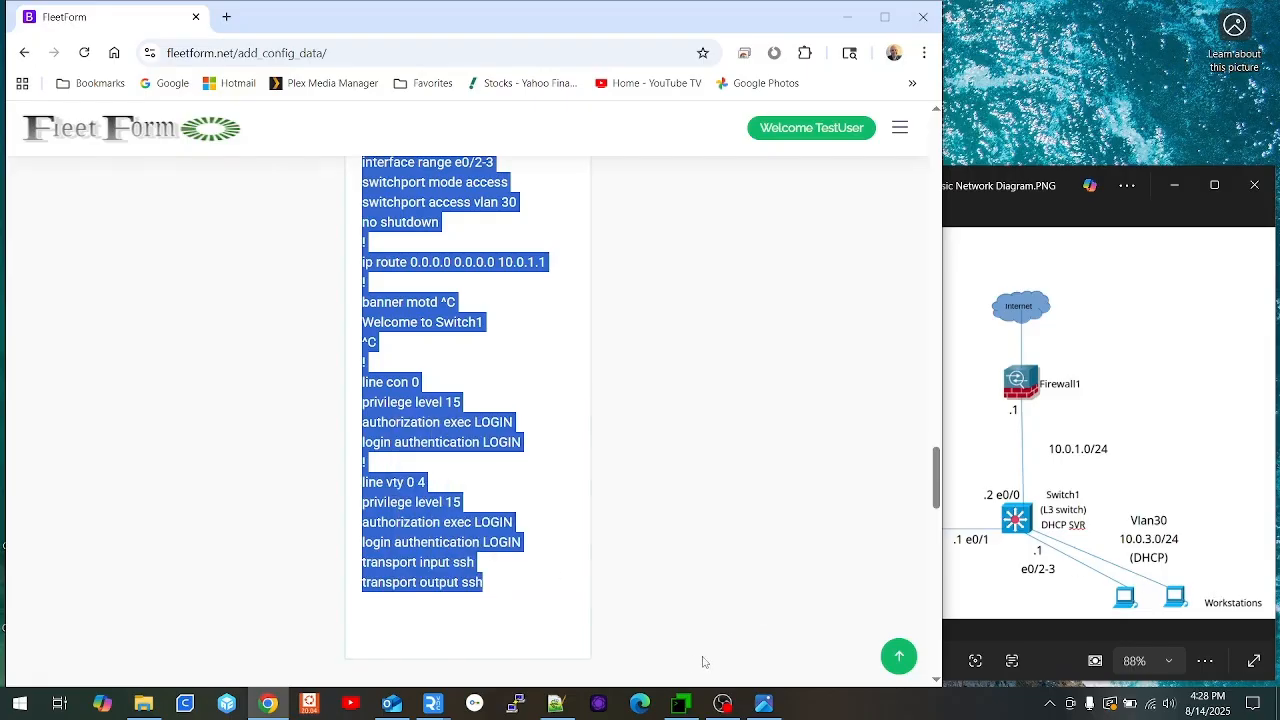
{"action": "left_click", "coordinate": [681, 704]}
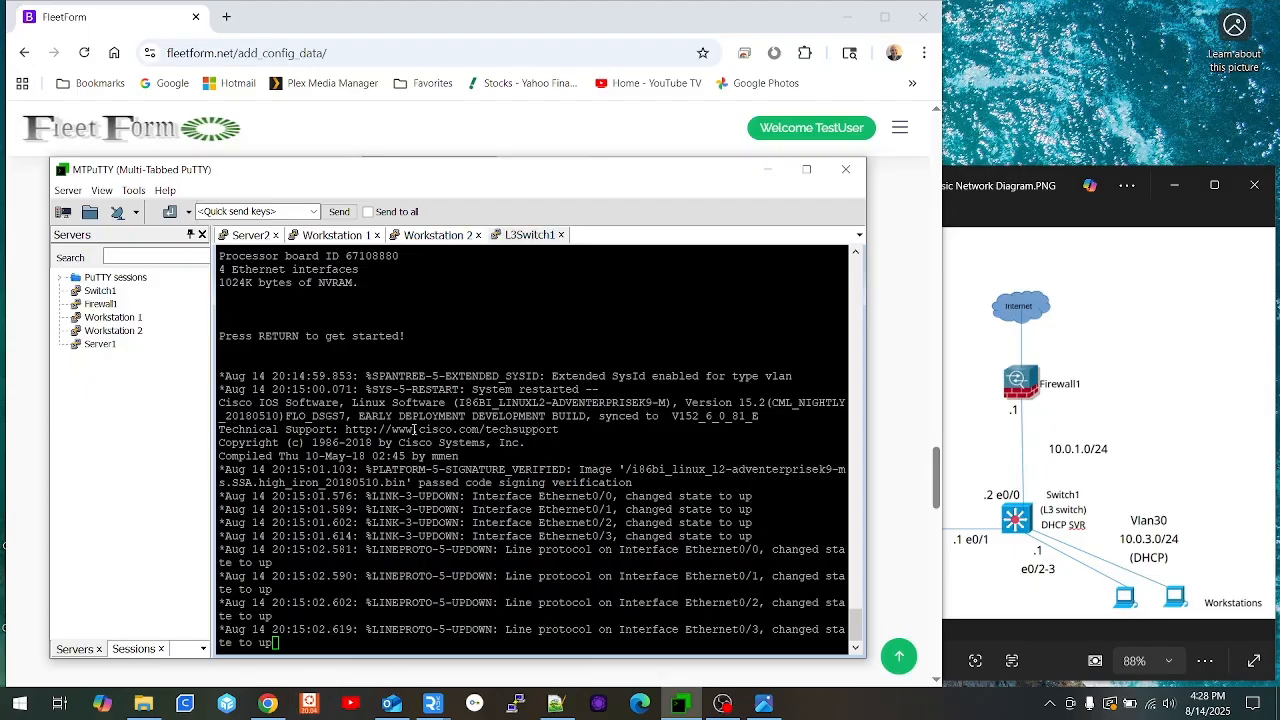
Step: On the L3Switch1 console, enter privileged mode with en and review the running config
{"action": "left_click", "coordinate": [541, 510]}
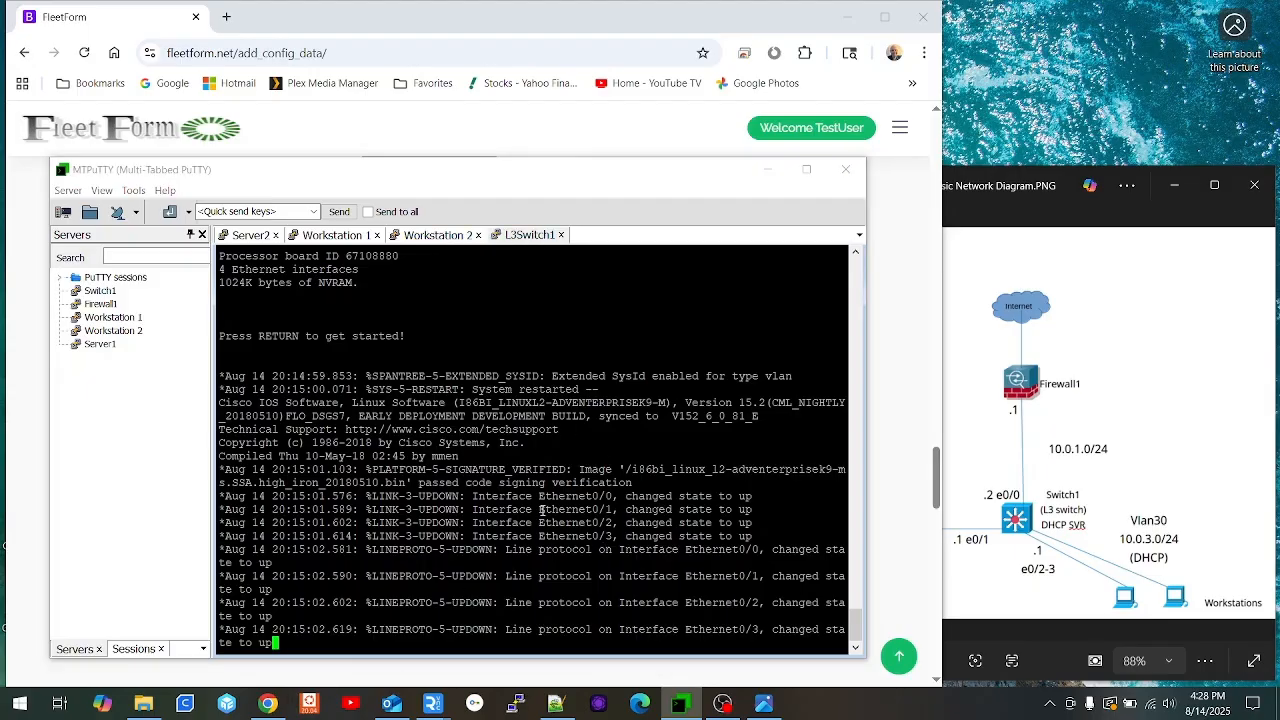
{"action": "key", "text": "Return"}
{"action": "type", "text": "en"}
{"action": "key", "text": "Return"}
{"action": "type", "text": "sho run"}
{"action": "key", "text": "Return"}
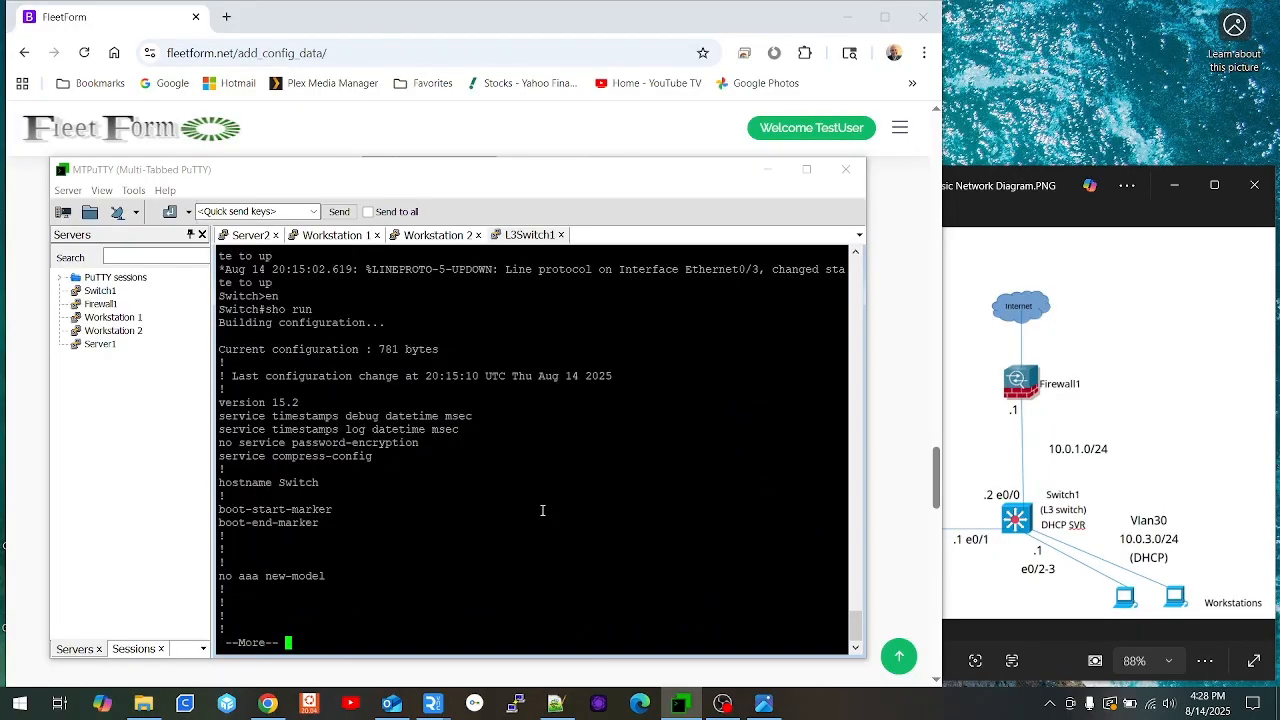
{"action": "key", "text": "space"}
{"action": "key", "text": "space"}
{"action": "key", "text": "space"}
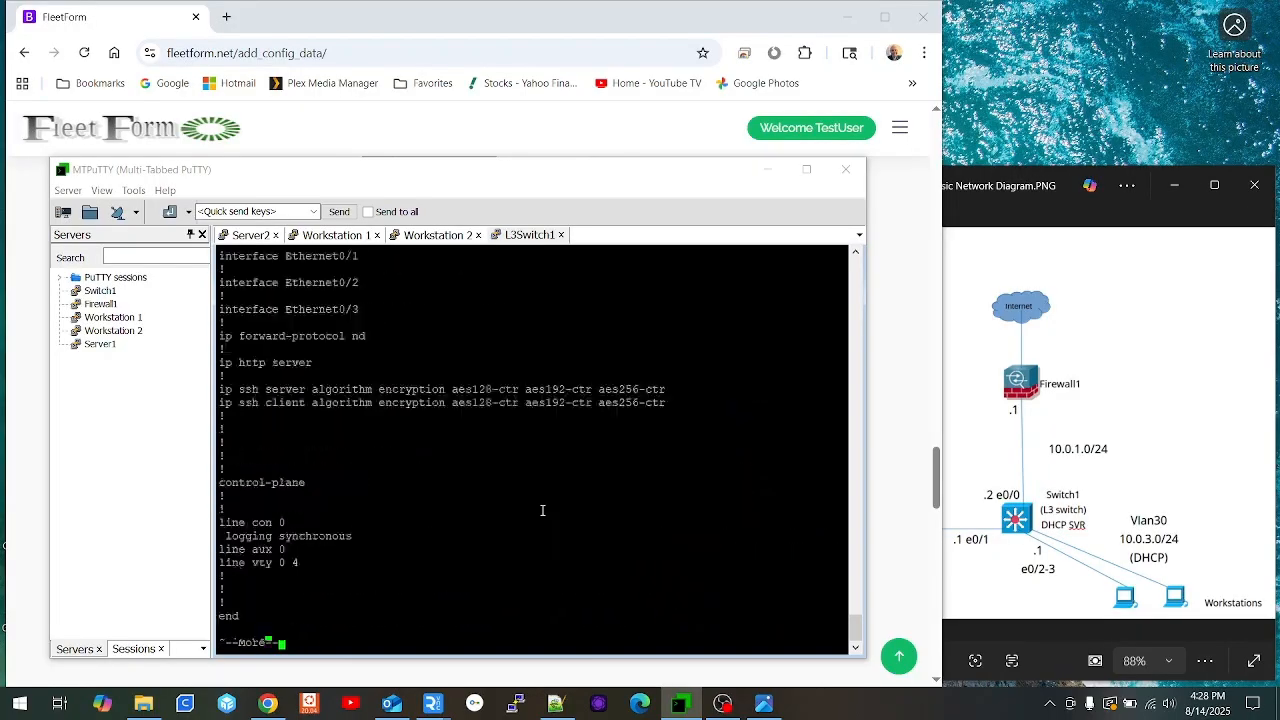
Step: In conf t mode, paste the copied Switch1 configuration, then exit with end
{"action": "type", "text": "conf t"}
{"action": "key", "text": "Return"}
{"action": "right_click", "coordinate": [570, 401]}
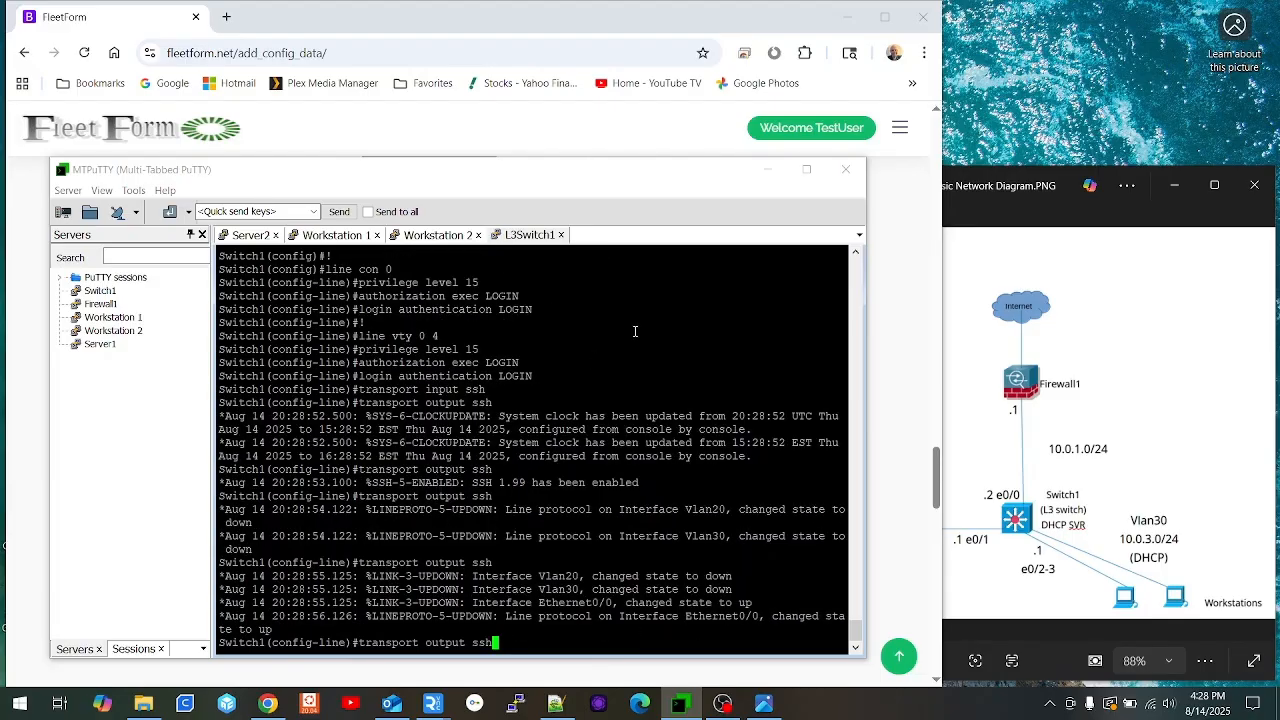
{"action": "key", "text": "Return"}
{"action": "key", "text": "Return"}
{"action": "key", "text": "Return"}
{"action": "key", "text": "Return"}
{"action": "key", "text": "Return"}
{"action": "key", "text": "Return"}
{"action": "type", "text": "end"}
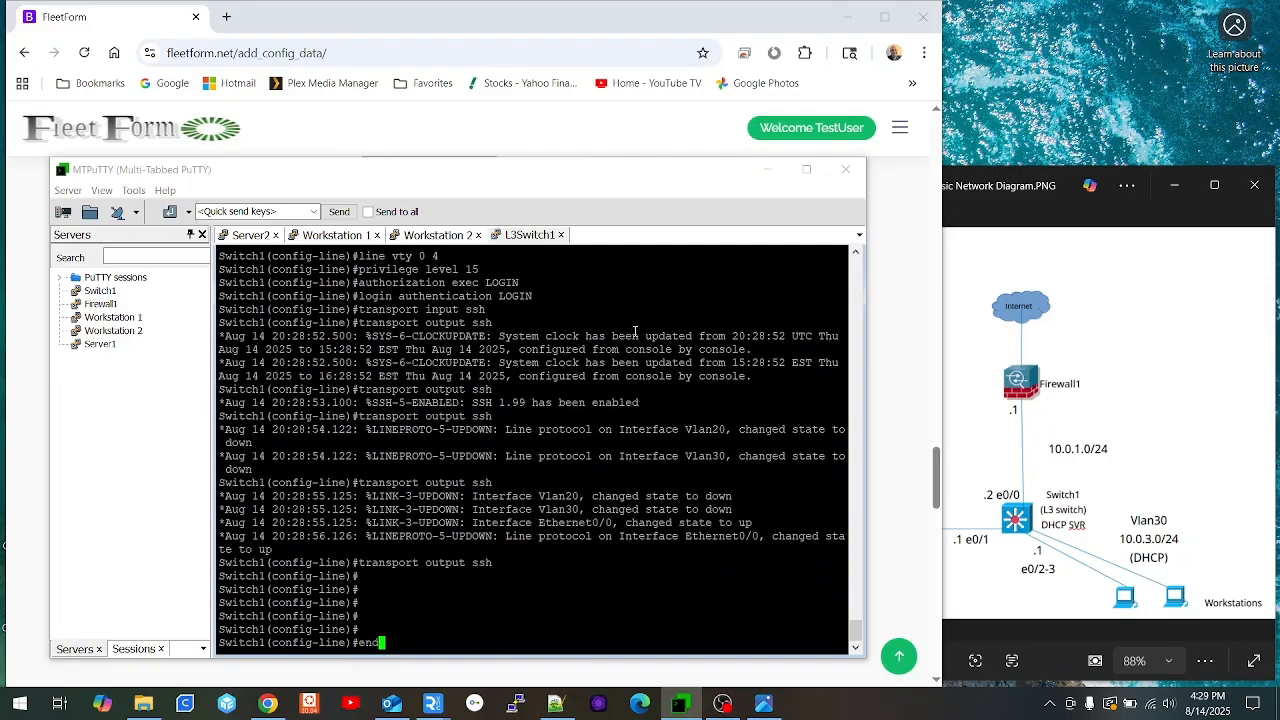
{"action": "key", "text": "Return"}
{"action": "type", "text": "k"}
{"action": "key", "text": "BackSpace"}
{"action": "key", "text": "Return"}
{"action": "key", "text": "Return"}
{"action": "key", "text": "Return"}
{"action": "key", "text": "Return"}
{"action": "key", "text": "Return"}
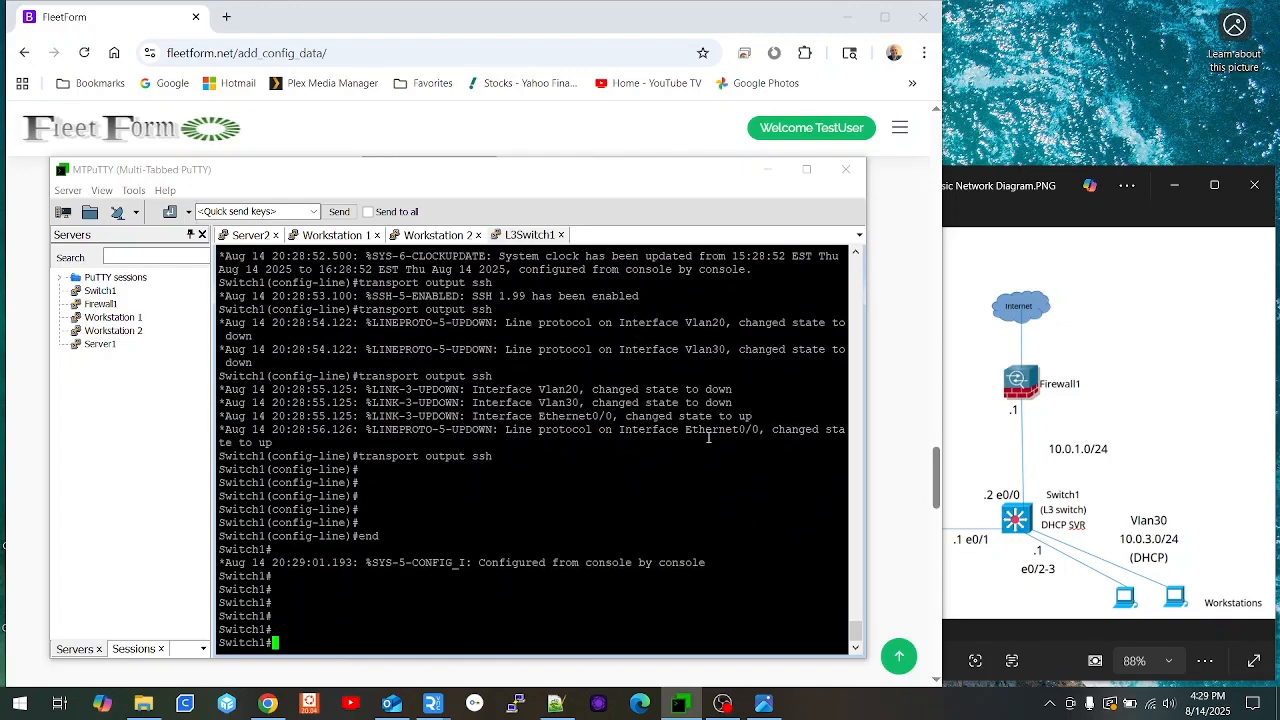
{"action": "left_click", "coordinate": [249, 236]}
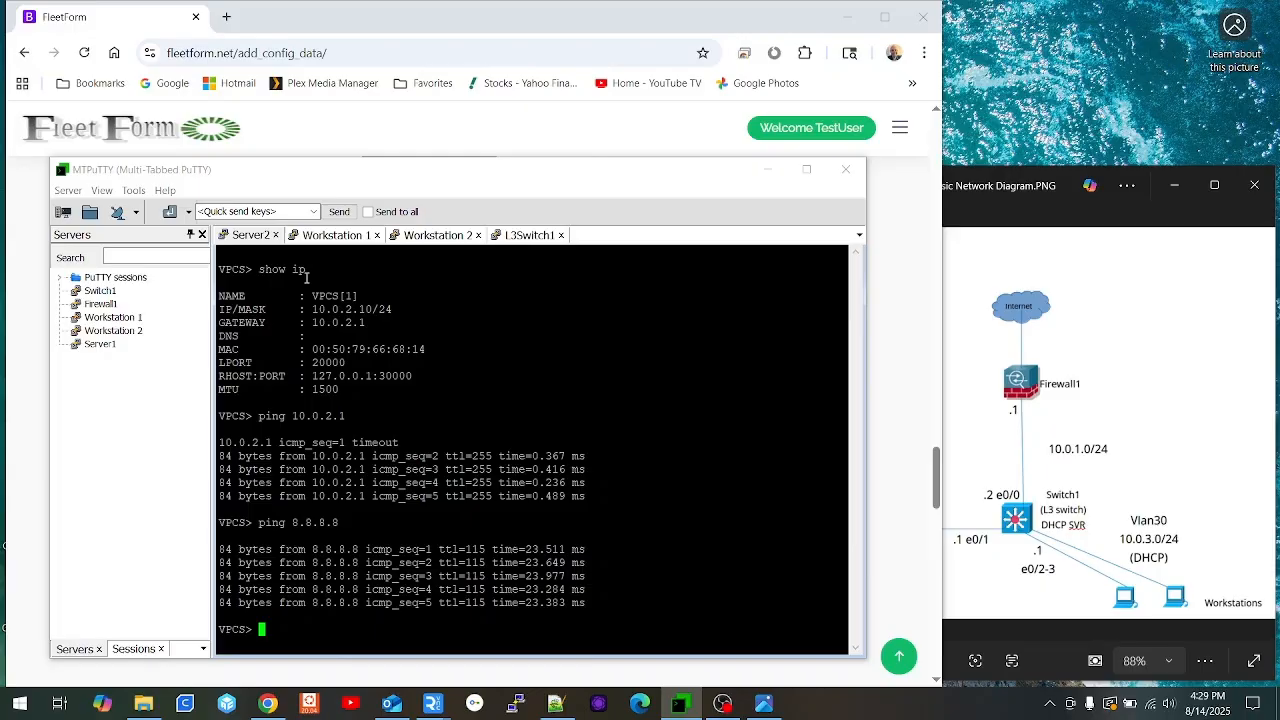
{"action": "left_click_drag", "start_coordinate": [396, 310], "coordinate": [316, 303]}
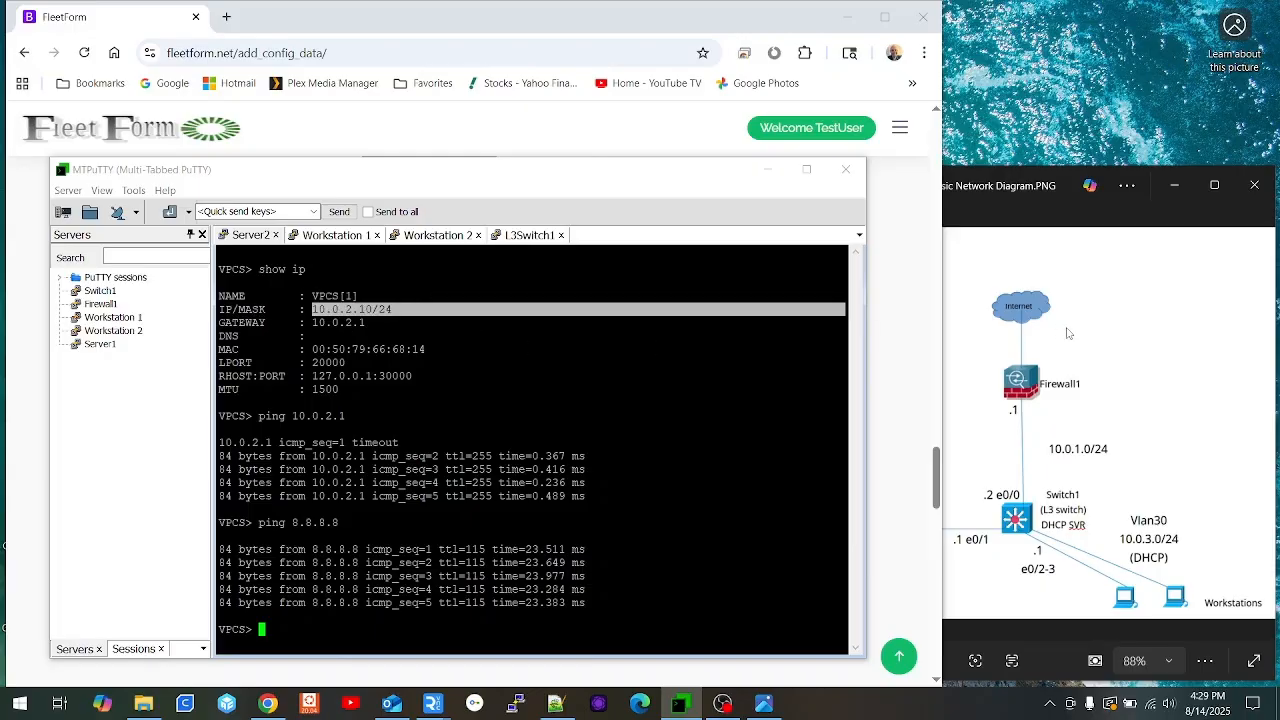
{"action": "left_click", "coordinate": [1149, 332]}
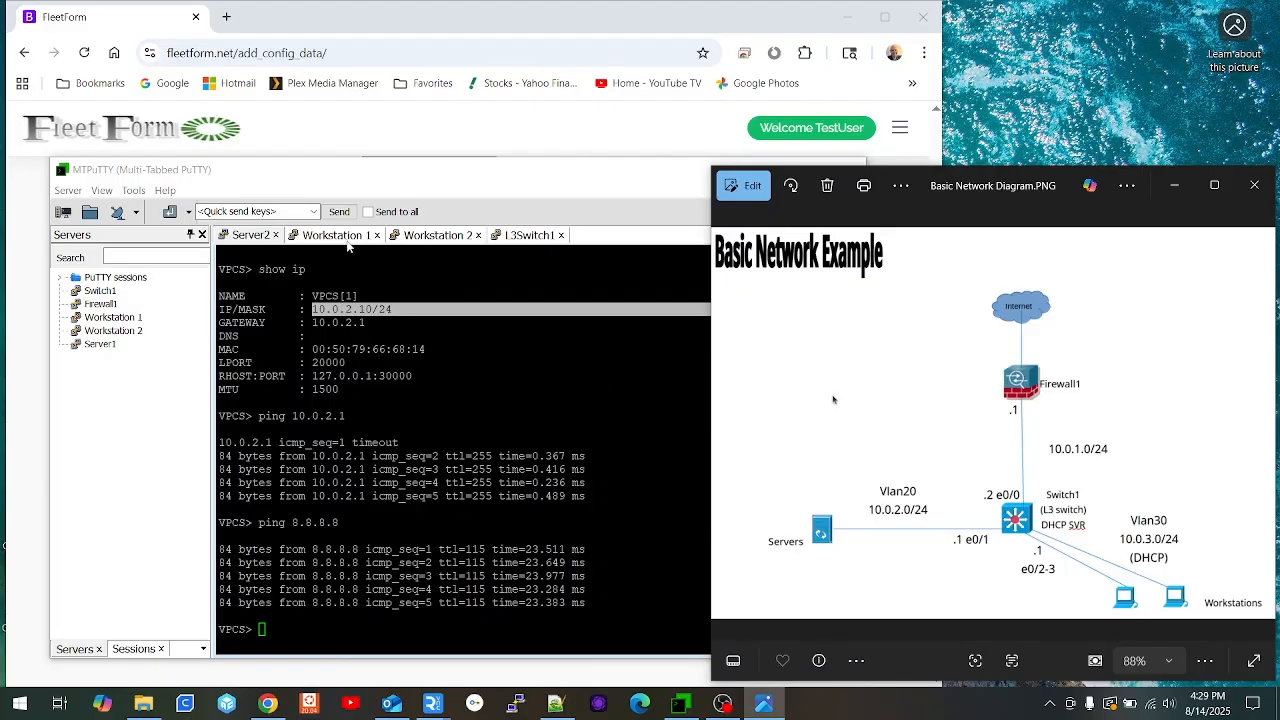
{"action": "left_click", "coordinate": [334, 238]}
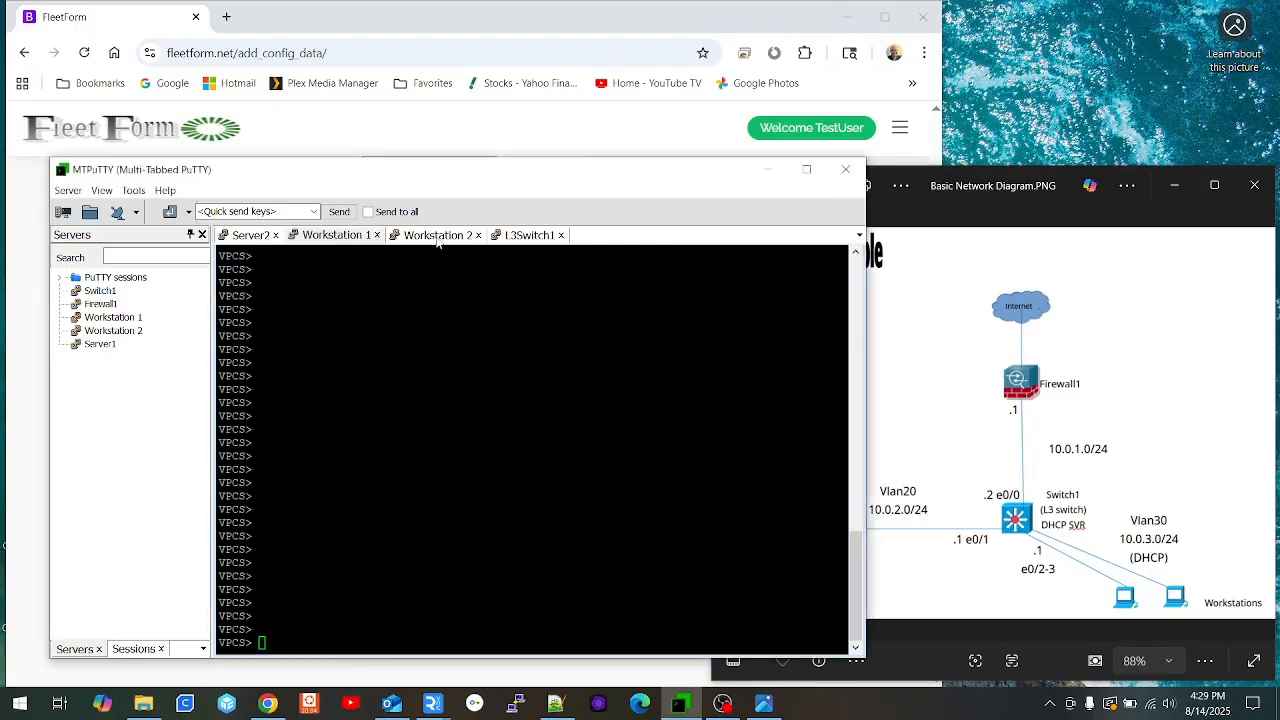
{"action": "left_click", "coordinate": [438, 240]}
{"action": "left_click", "coordinate": [520, 238]}
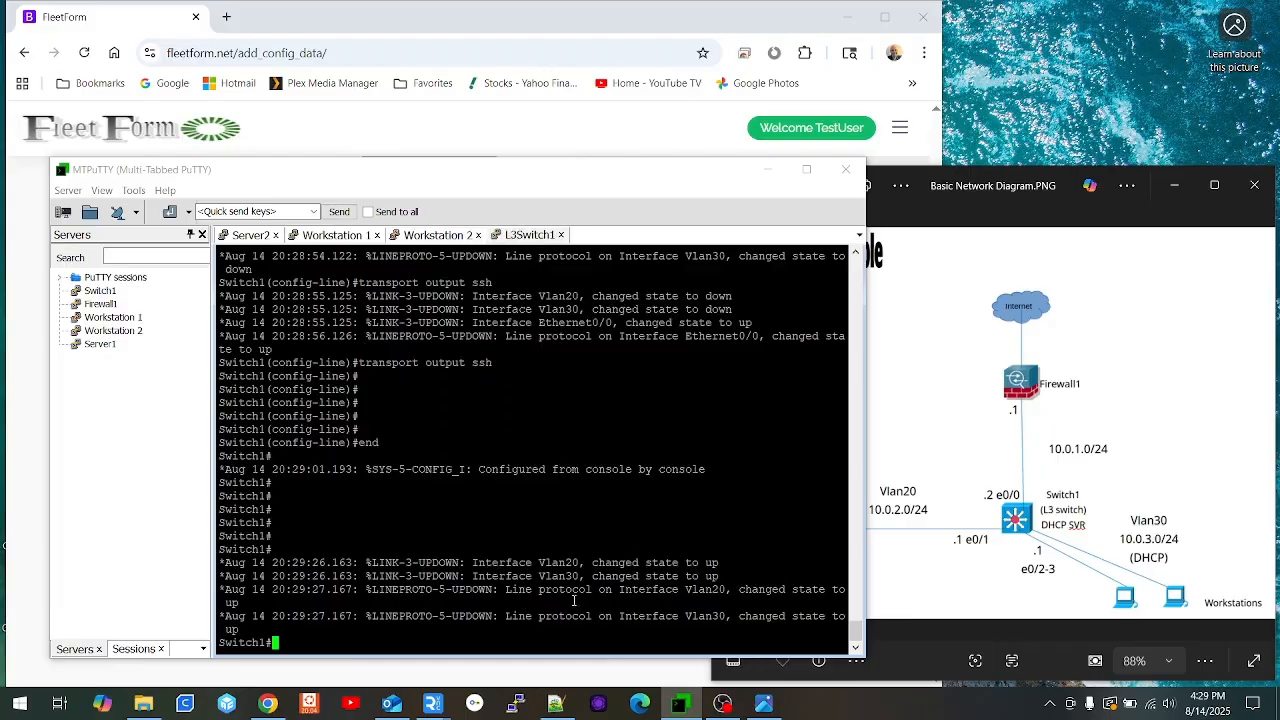
Step: On Switch1, list interfaces with sho ip int brie and ping the firewall at 10.0.1.1
{"action": "type", "text": "sho ip int brie"}
{"action": "key", "text": "Return"}
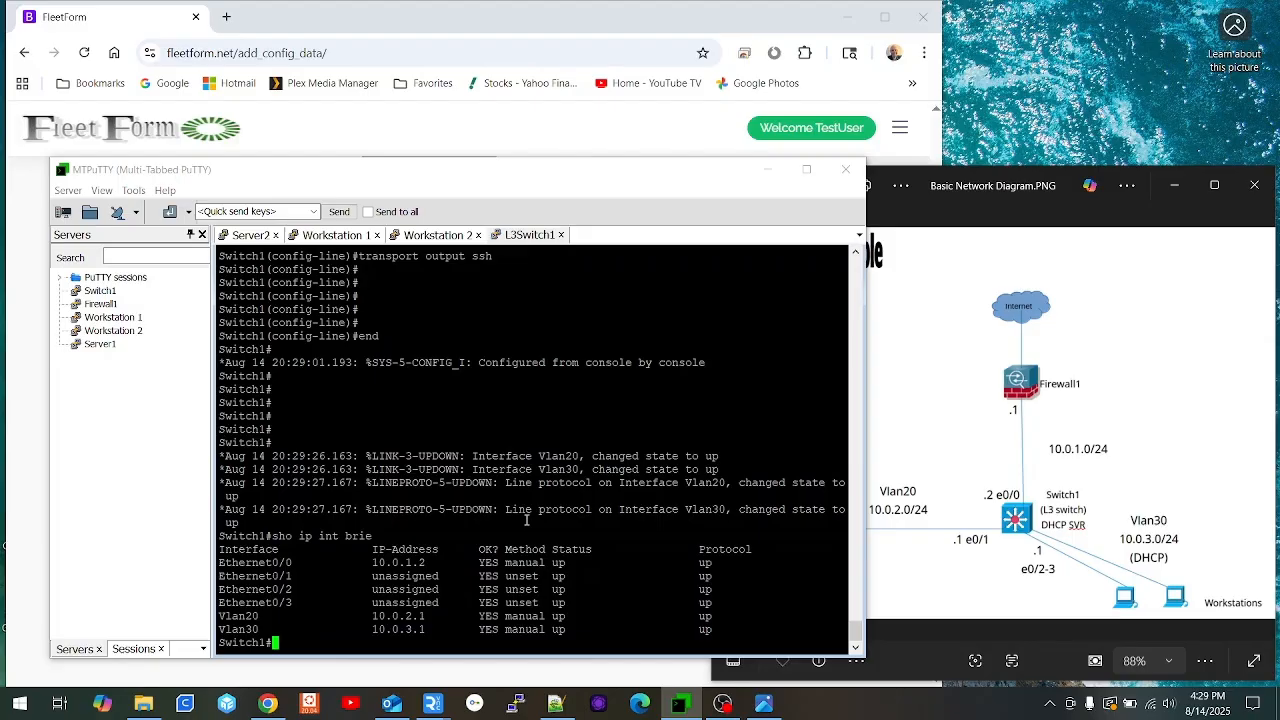
{"action": "type", "text": "ping 10.0.1.1"}
{"action": "key", "text": "Return"}
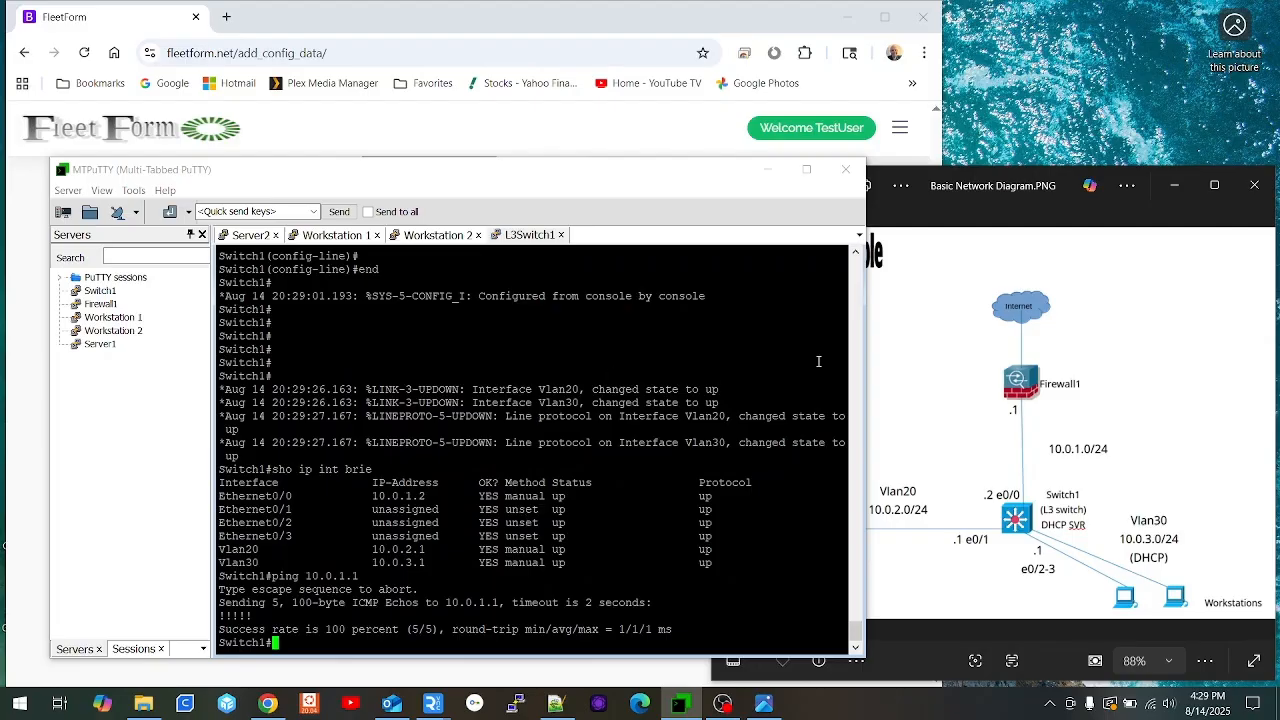
Step: Ping 8.8.8.8 and yahoo.com from Switch1 to confirm internet access and DNS
{"action": "key", "text": "Up"}
{"action": "key", "text": "BackSpace"}
{"action": "key", "text": "BackSpace"}
{"action": "key", "text": "BackSpace"}
{"action": "key", "text": "BackSpace"}
{"action": "key", "text": "BackSpace"}
{"action": "key", "text": "BackSpace"}
{"action": "key", "text": "BackSpace"}
{"action": "key", "text": "BackSpace"}
{"action": "type", "text": "8.8.8"}
{"action": "key", "text": "Return"}
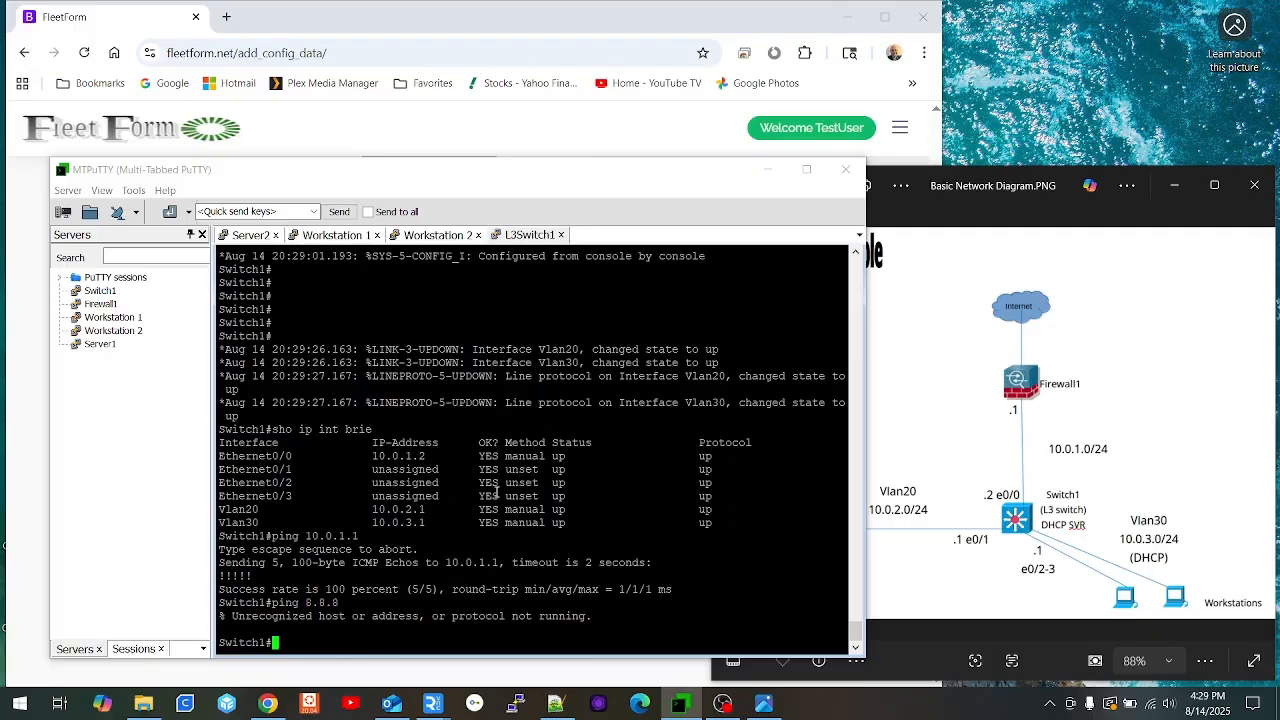
{"action": "key", "text": "Up"}
{"action": "type", "text": ".8"}
{"action": "key", "text": "Return"}
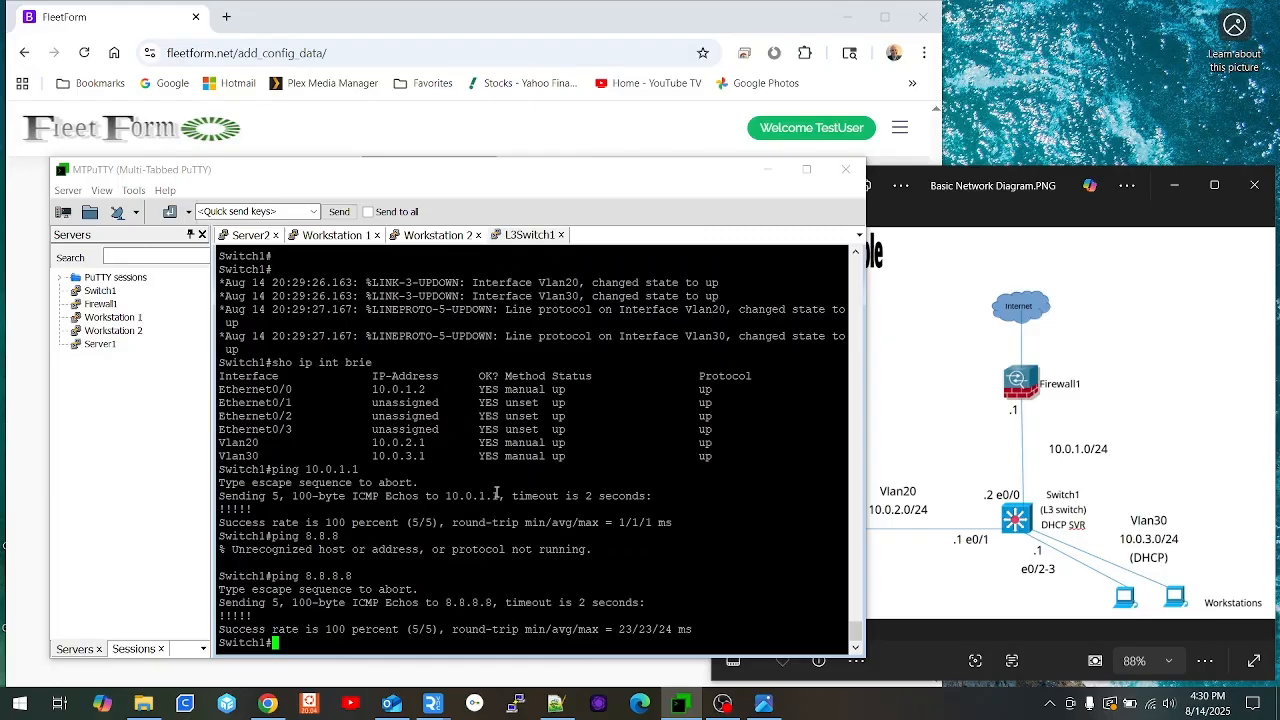
{"action": "type", "text": "ping yahoo.com"}
{"action": "key", "text": "Return"}
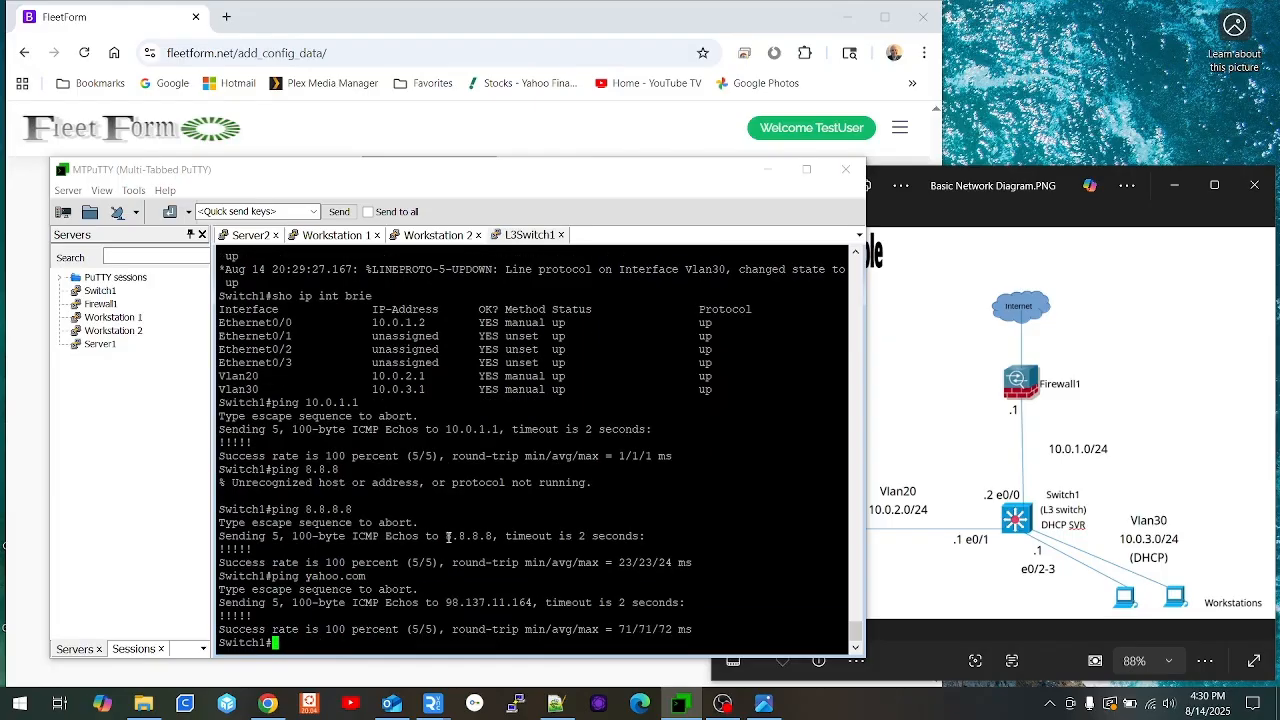
{"action": "key", "text": "Return"}
{"action": "key", "text": "Return"}
{"action": "key", "text": "Return"}
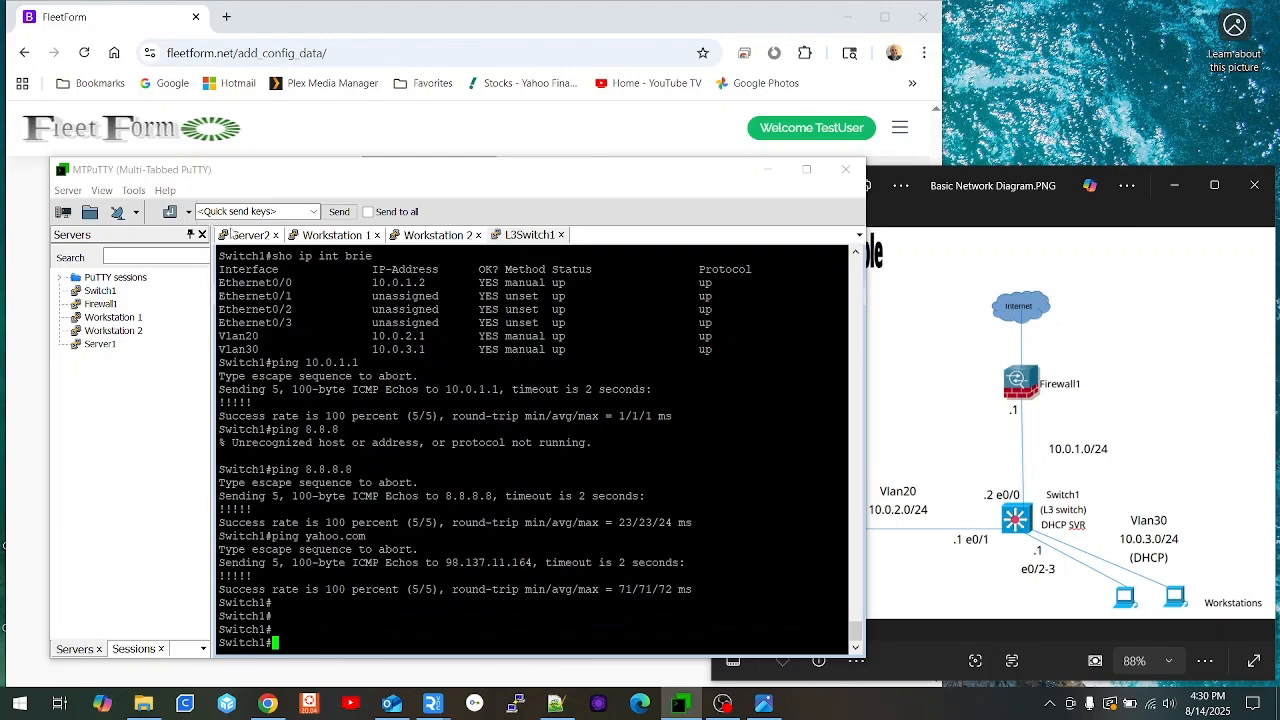
Step: From Server2, rerun the ping to 8.8.8.8 and ping the VLAN 30 gateway 10.0.3.1
{"action": "left_click", "coordinate": [246, 237]}
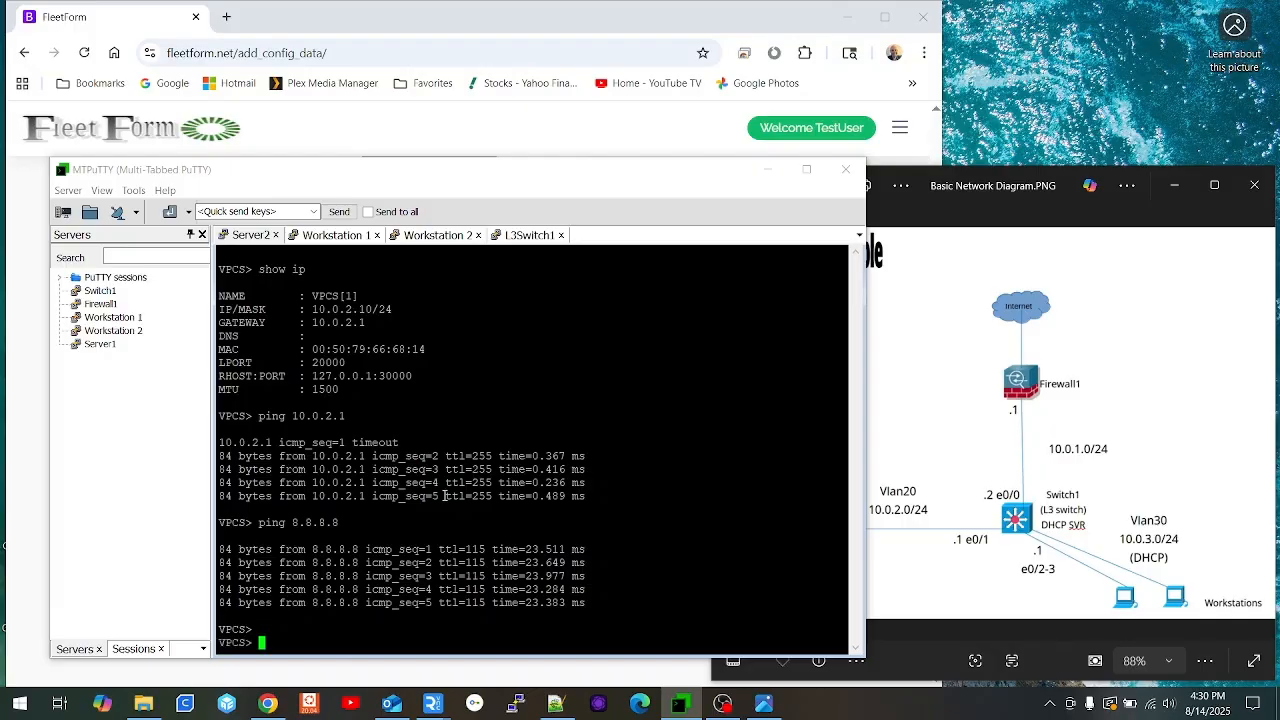
{"action": "key", "text": "Return"}
{"action": "key", "text": "Return"}
{"action": "key", "text": "Return"}
{"action": "key", "text": "Up"}
{"action": "key", "text": "Return"}
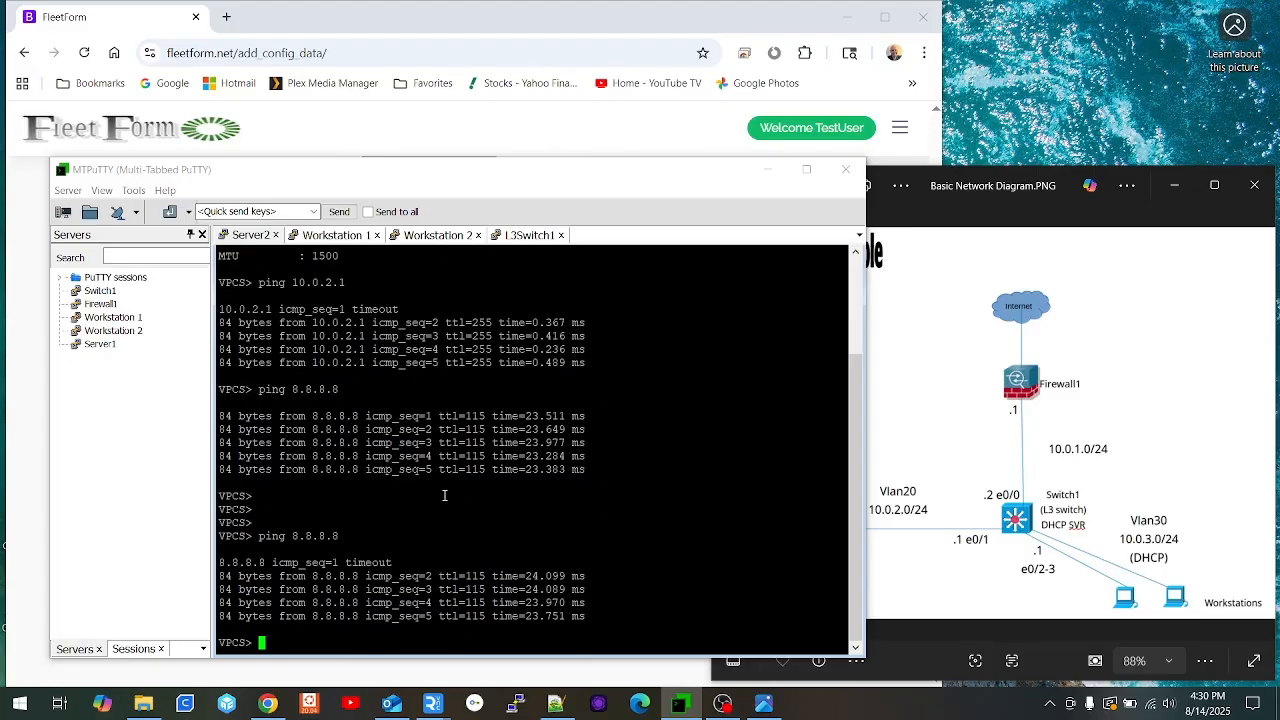
{"action": "type", "text": "ping 10.0.3.1"}
{"action": "key", "text": "Return"}
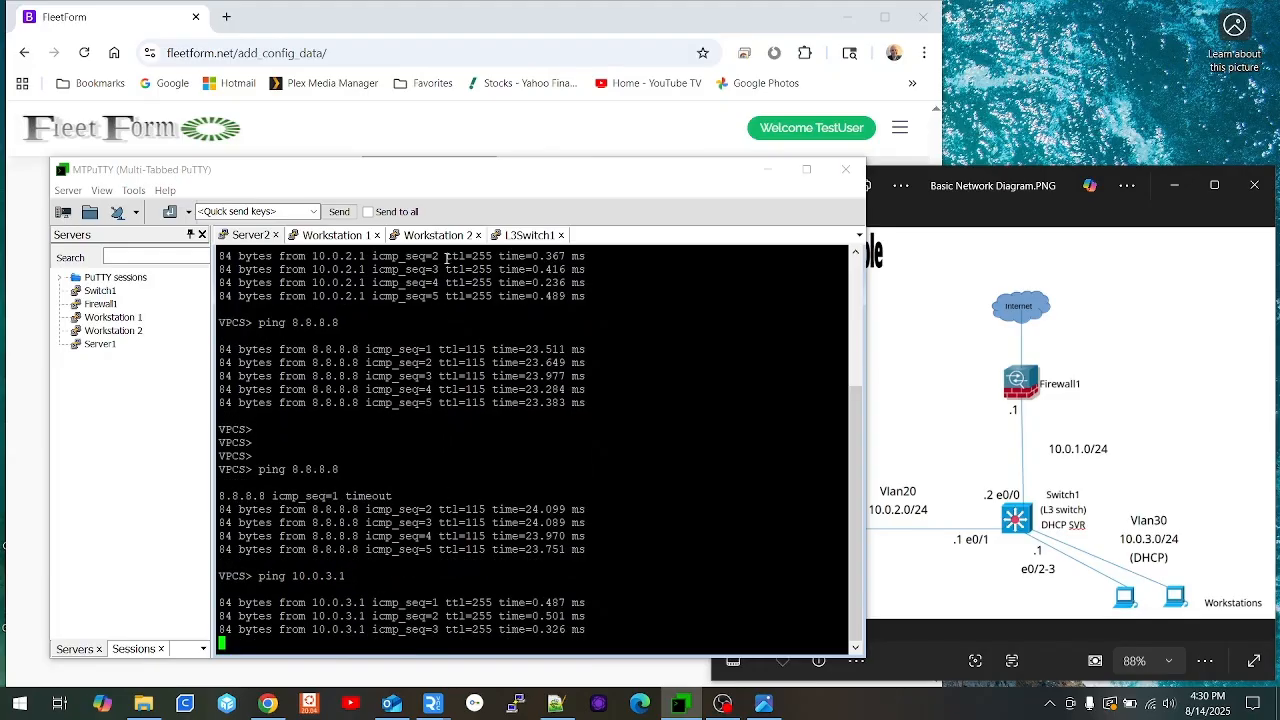
Step: On Workstation 1, get a DHCP address with ip dhcp and ping the server 10.0.2.10
{"action": "left_click", "coordinate": [328, 239]}
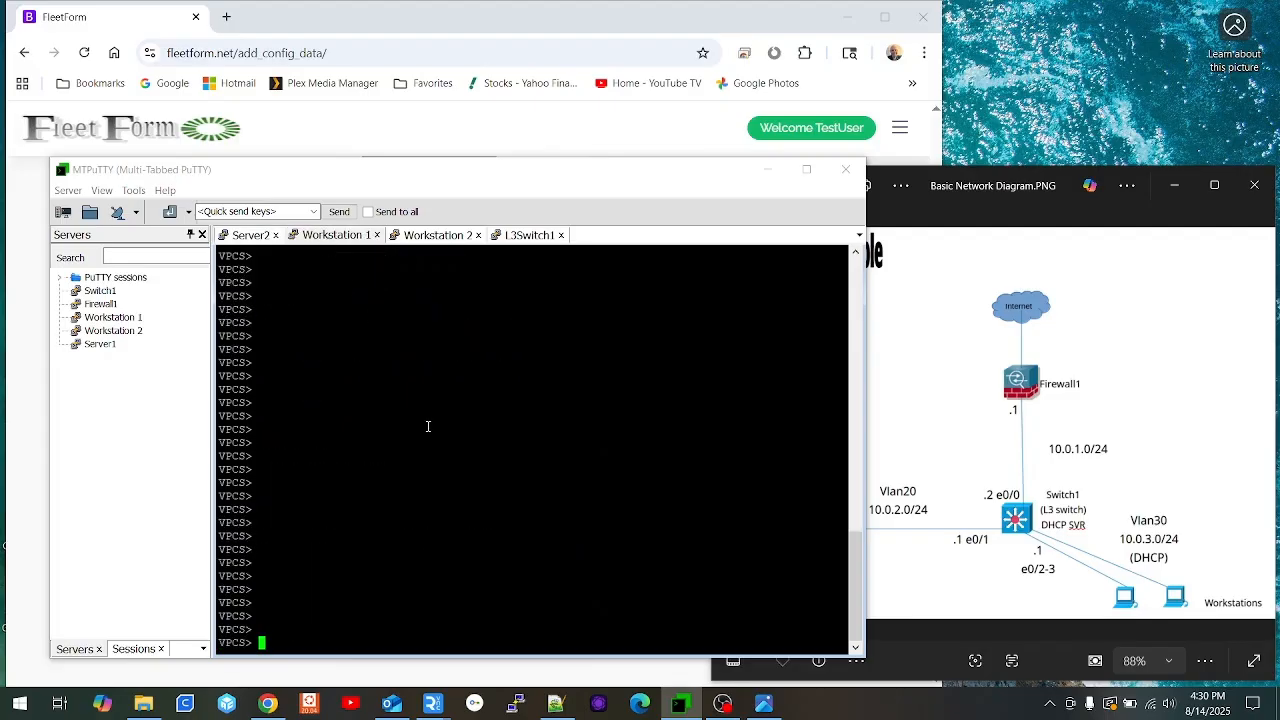
{"action": "type", "text": "ip dhcp"}
{"action": "key", "text": "Return"}
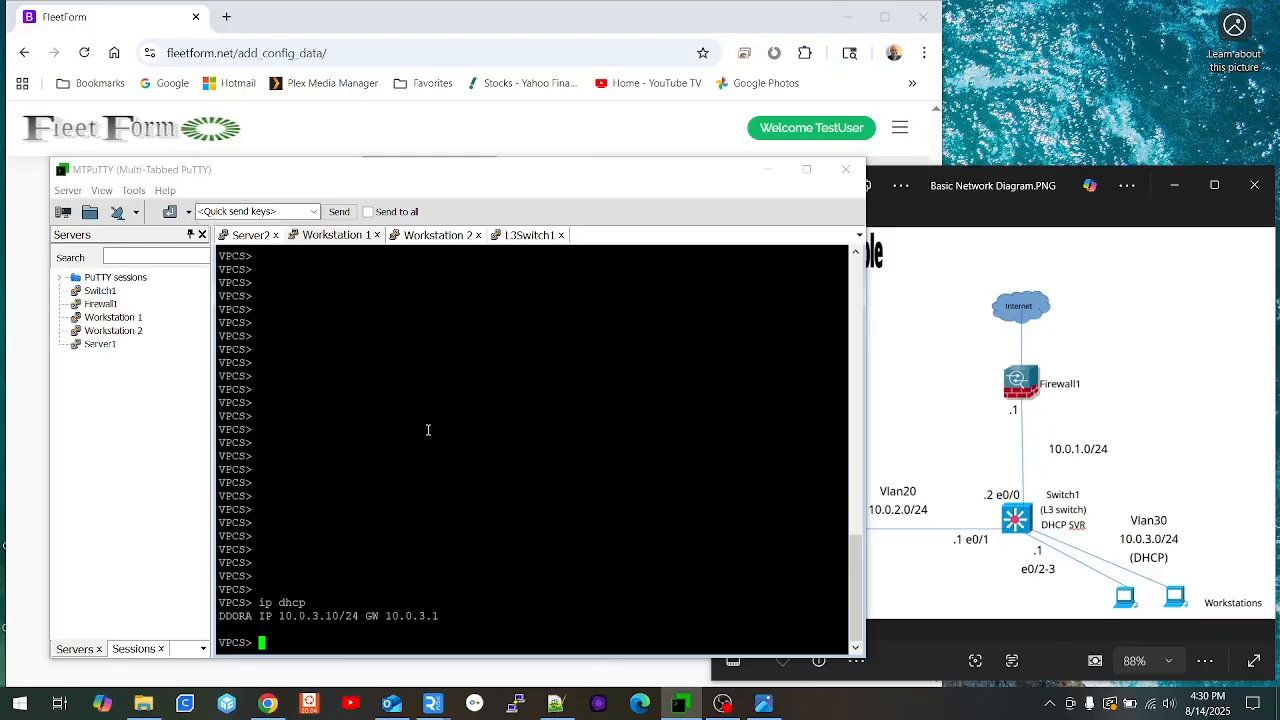
{"action": "type", "text": "ping 10.0.2.10"}
{"action": "key", "text": "Return"}
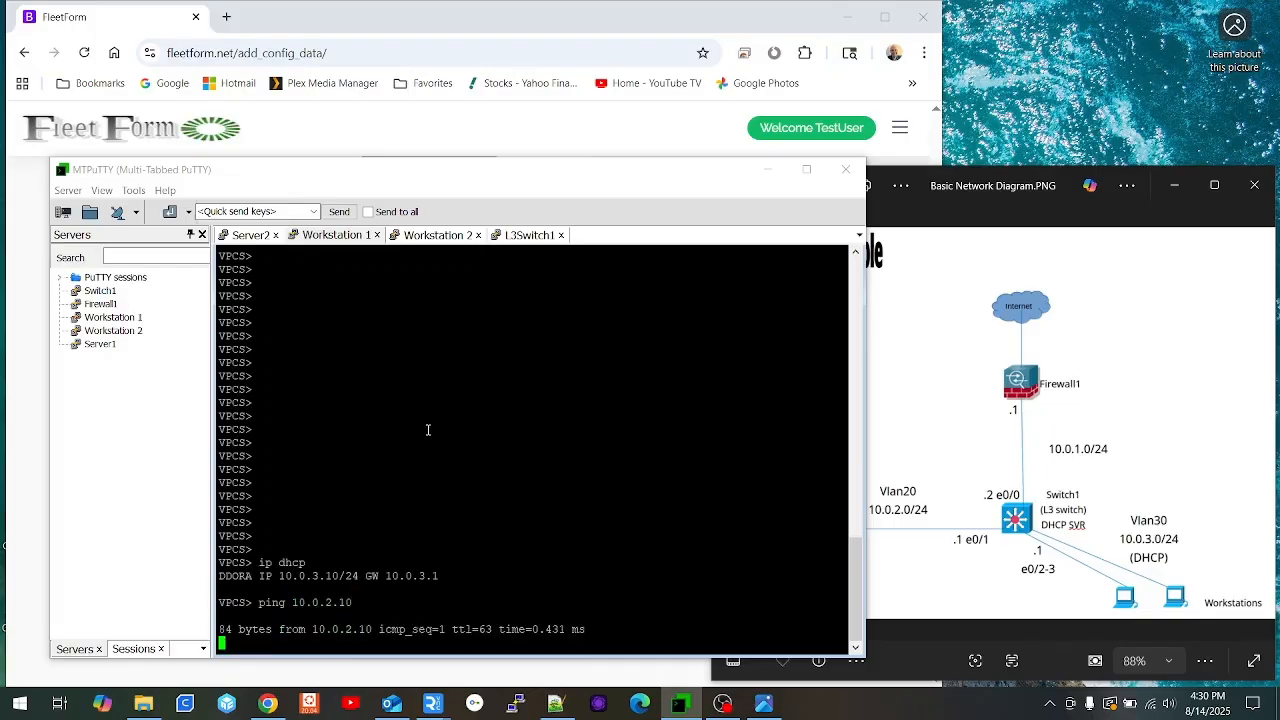
Step: On Workstation 2, get a DHCP address, then ping 10.0.2.10 and 8.8.8.8
{"action": "left_click", "coordinate": [437, 236]}
{"action": "type", "text": "ip dhcp"}
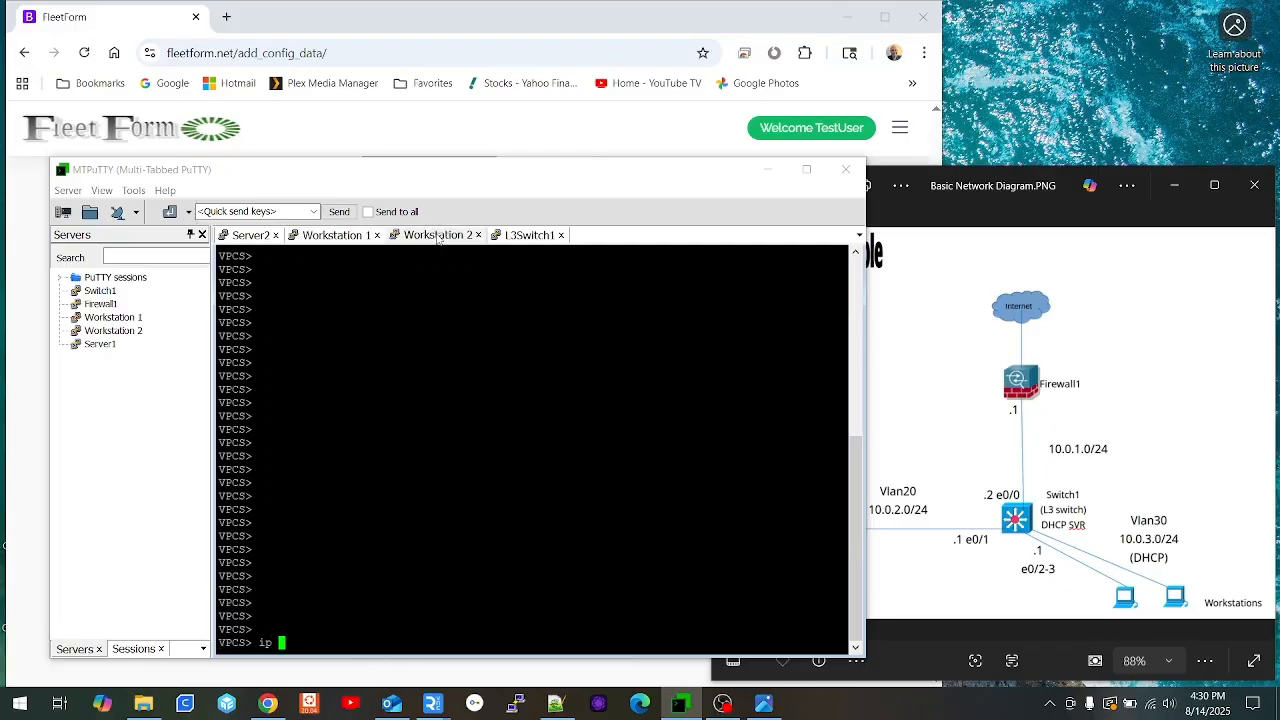
{"action": "key", "text": "Return"}
{"action": "type", "text": "ping"}
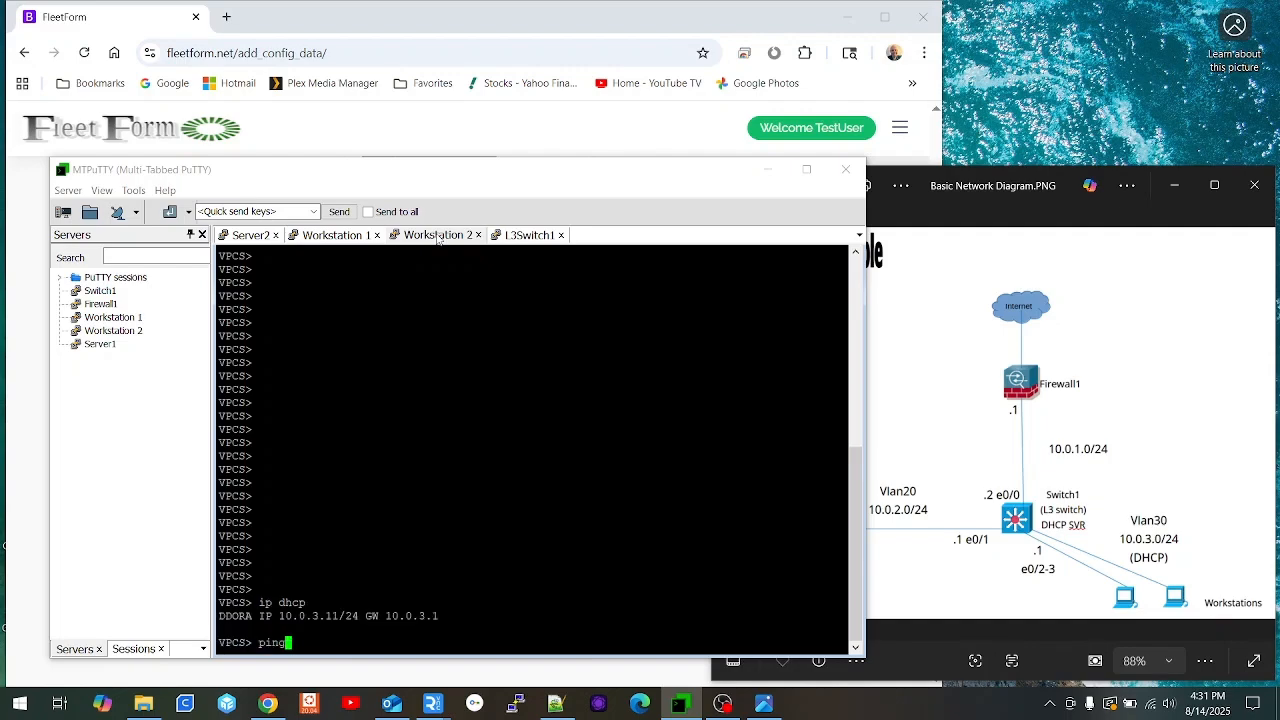
{"action": "type", "text": " 10.0.2.10"}
{"action": "key", "text": "Return"}
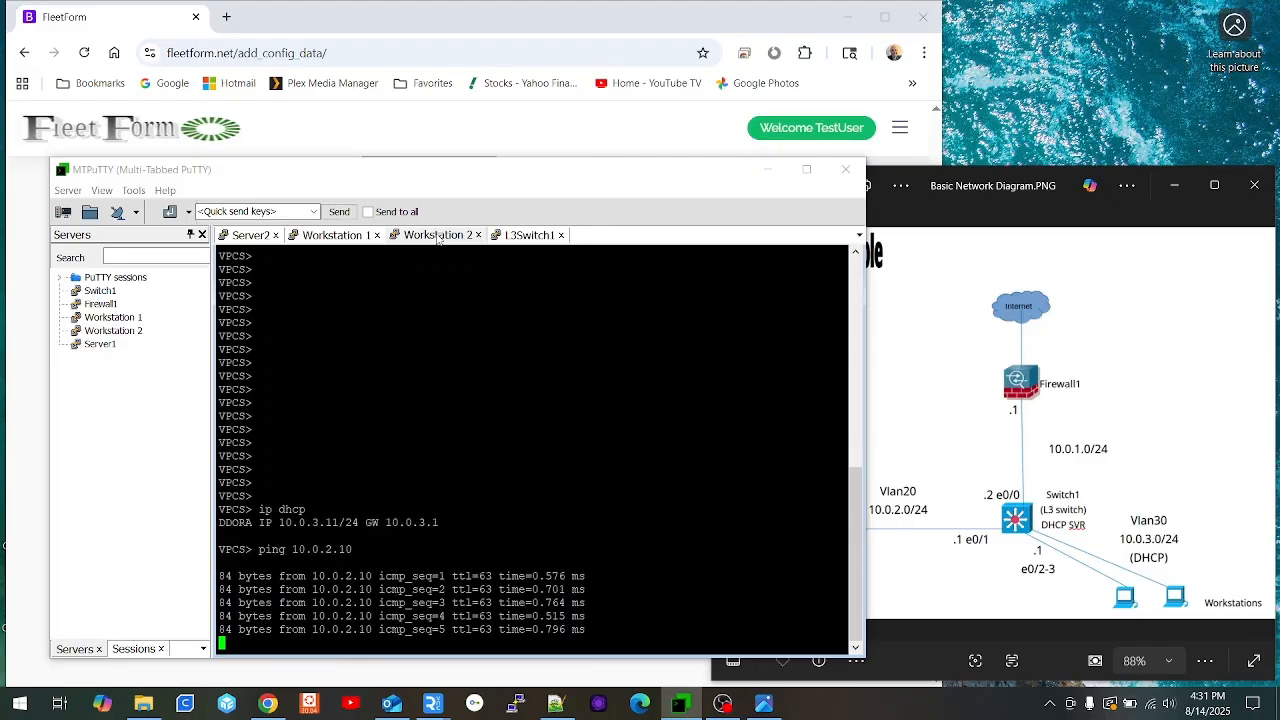
{"action": "type", "text": "ping 8.8.8"}
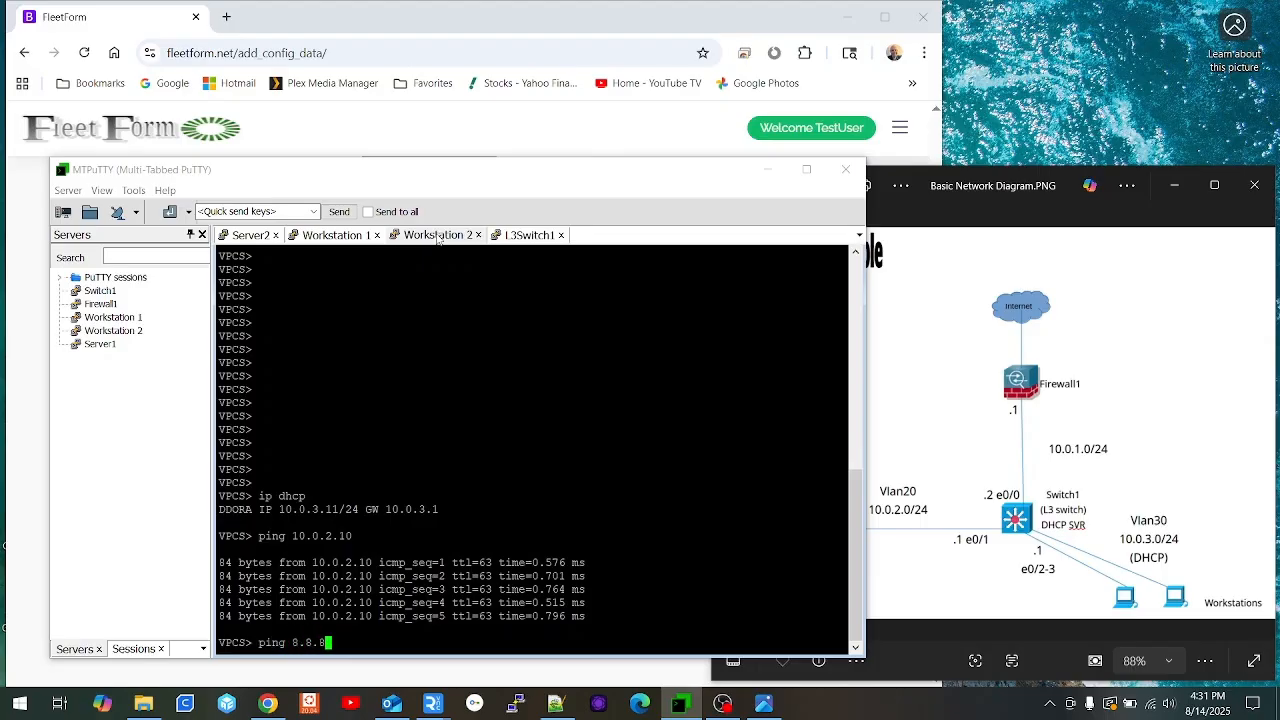
{"action": "type", "text": ".8"}
{"action": "key", "text": "Return"}
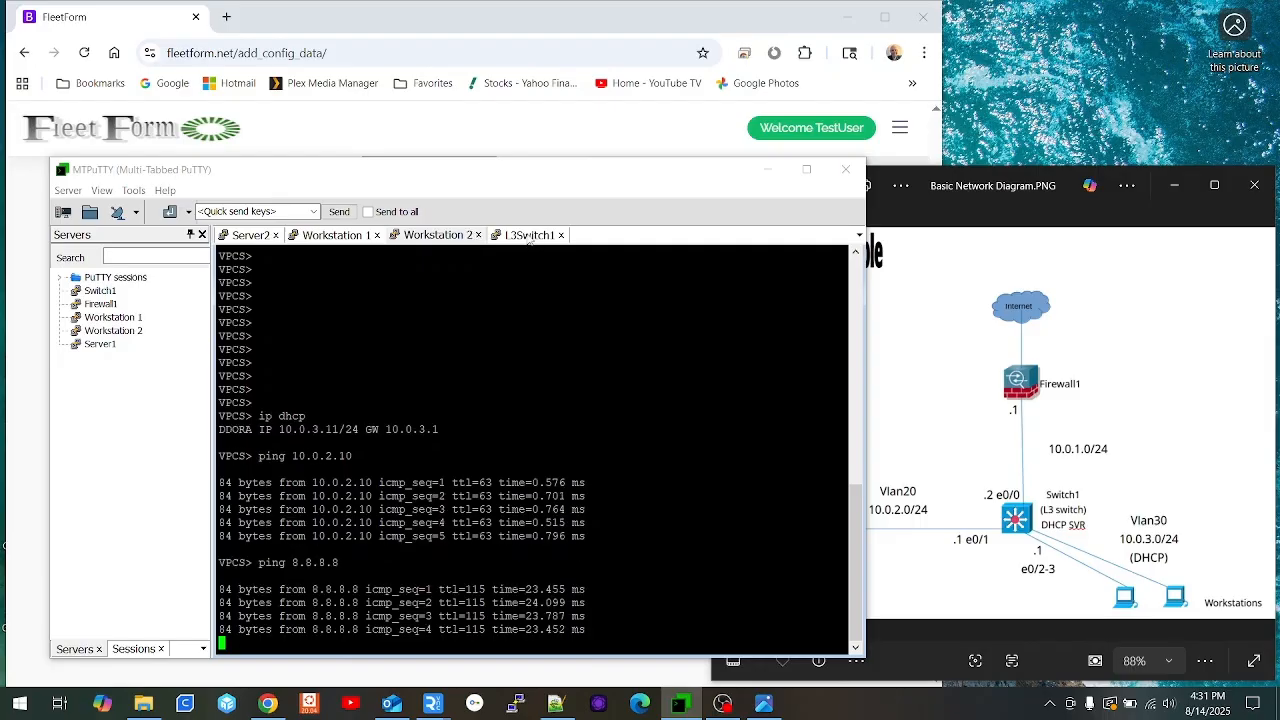
Step: On Switch1, run sho ip dhcp bind to list the Vlan30 leases 10.0.3.10 and 10.0.3.11
{"action": "left_click", "coordinate": [530, 238]}
{"action": "key", "text": "Return"}
{"action": "key", "text": "Return"}
{"action": "key", "text": "Return"}
{"action": "type", "text": "sho ip dhcp bind"}
{"action": "key", "text": "Return"}
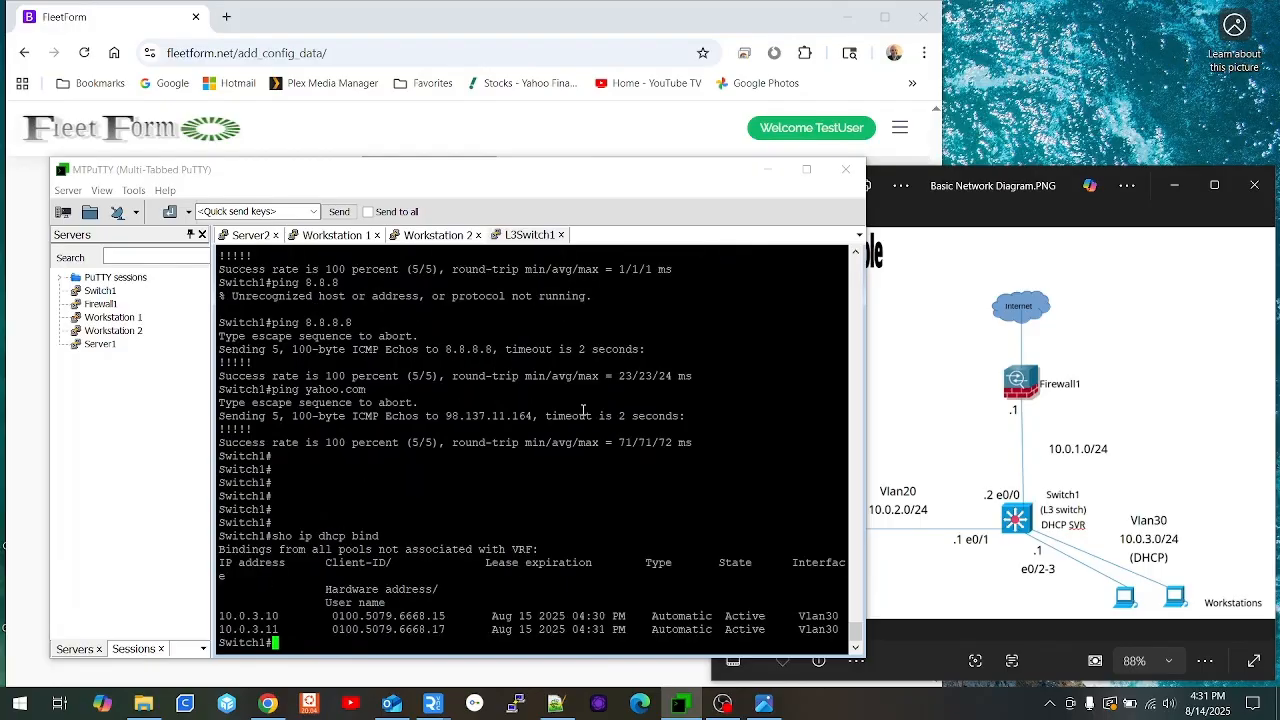